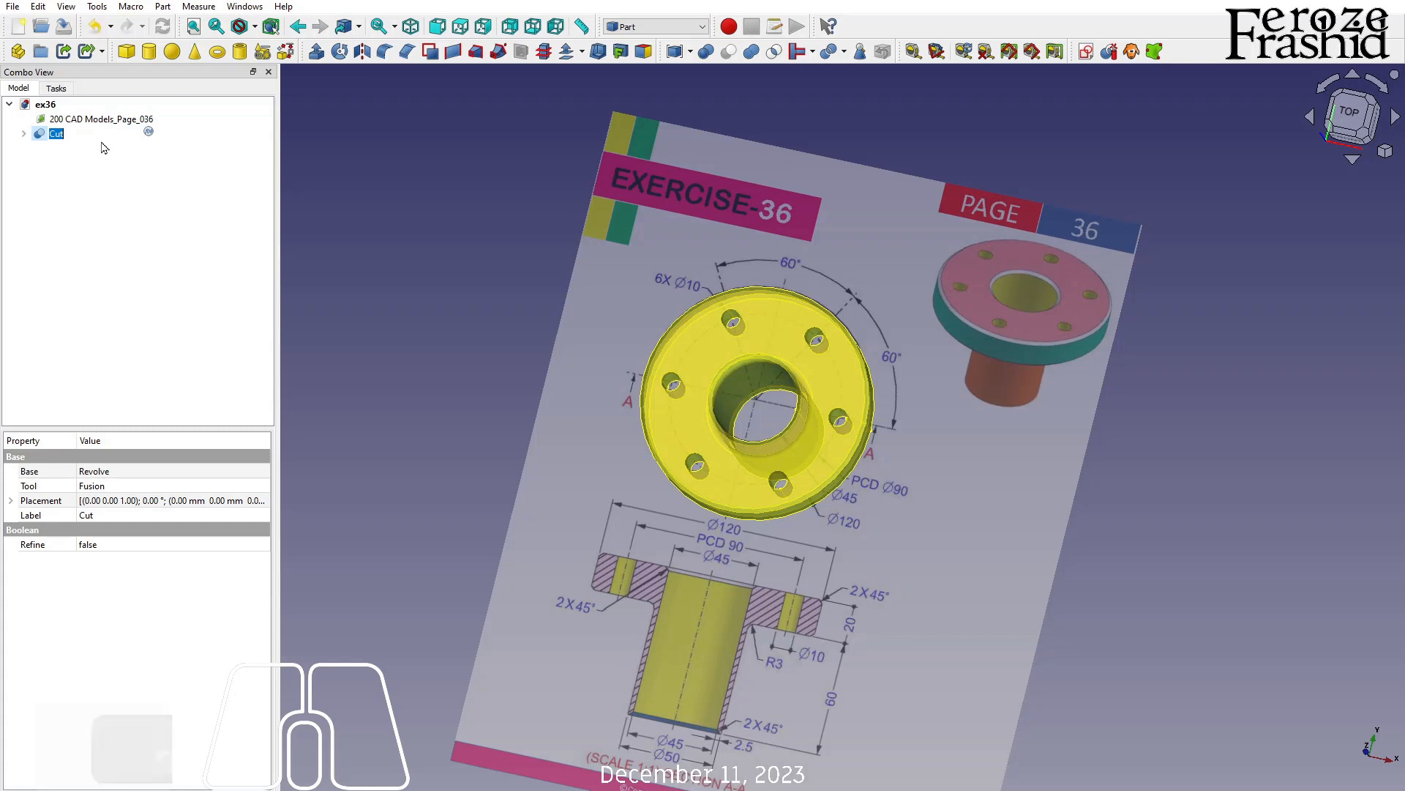
- Rename the Cut object in the model tree as FinalObject
{"action": "type", "text": "ct"}
{"action": "key", "text": "Return"}
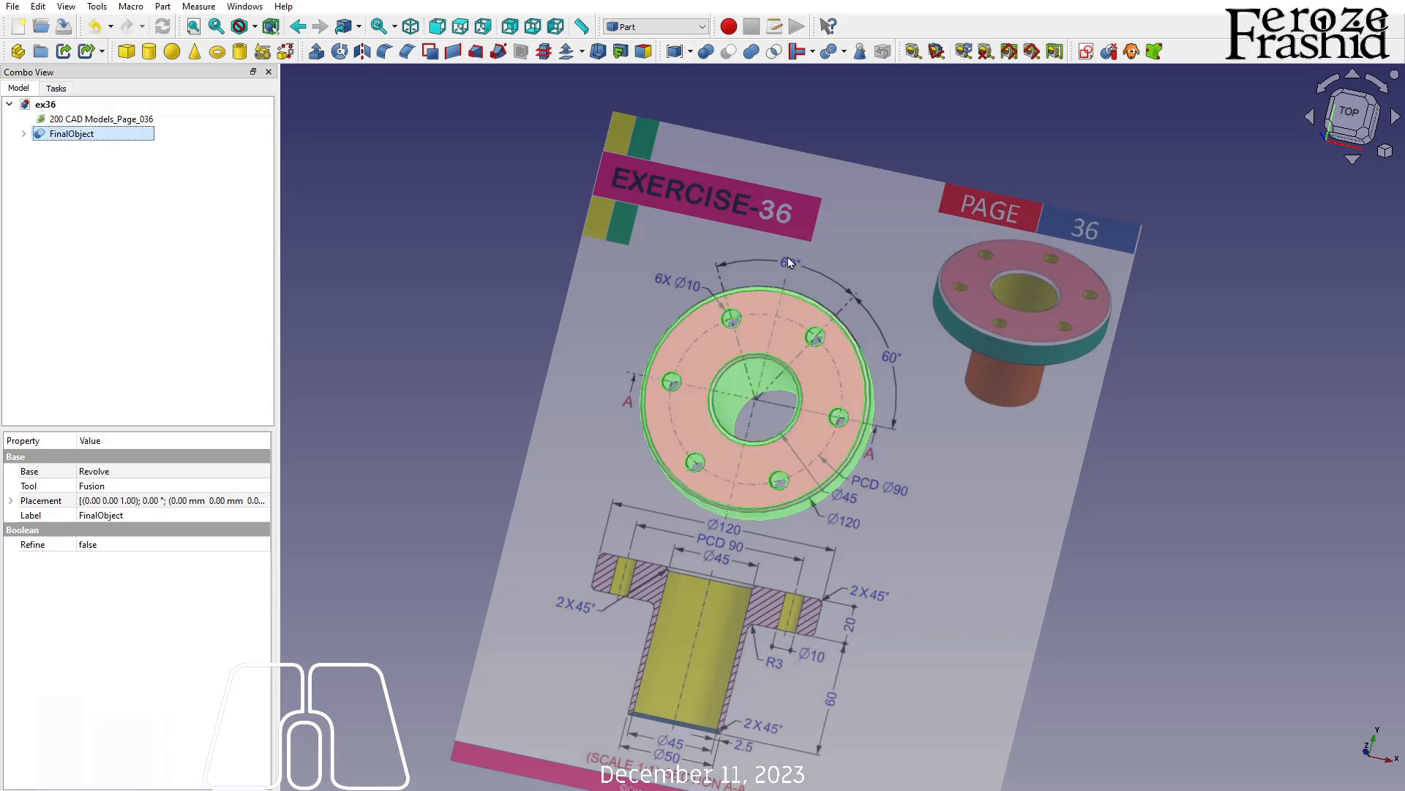
{"action": "scroll", "coordinate": [723, 230], "scroll_direction": "down", "scroll_amount": 2}
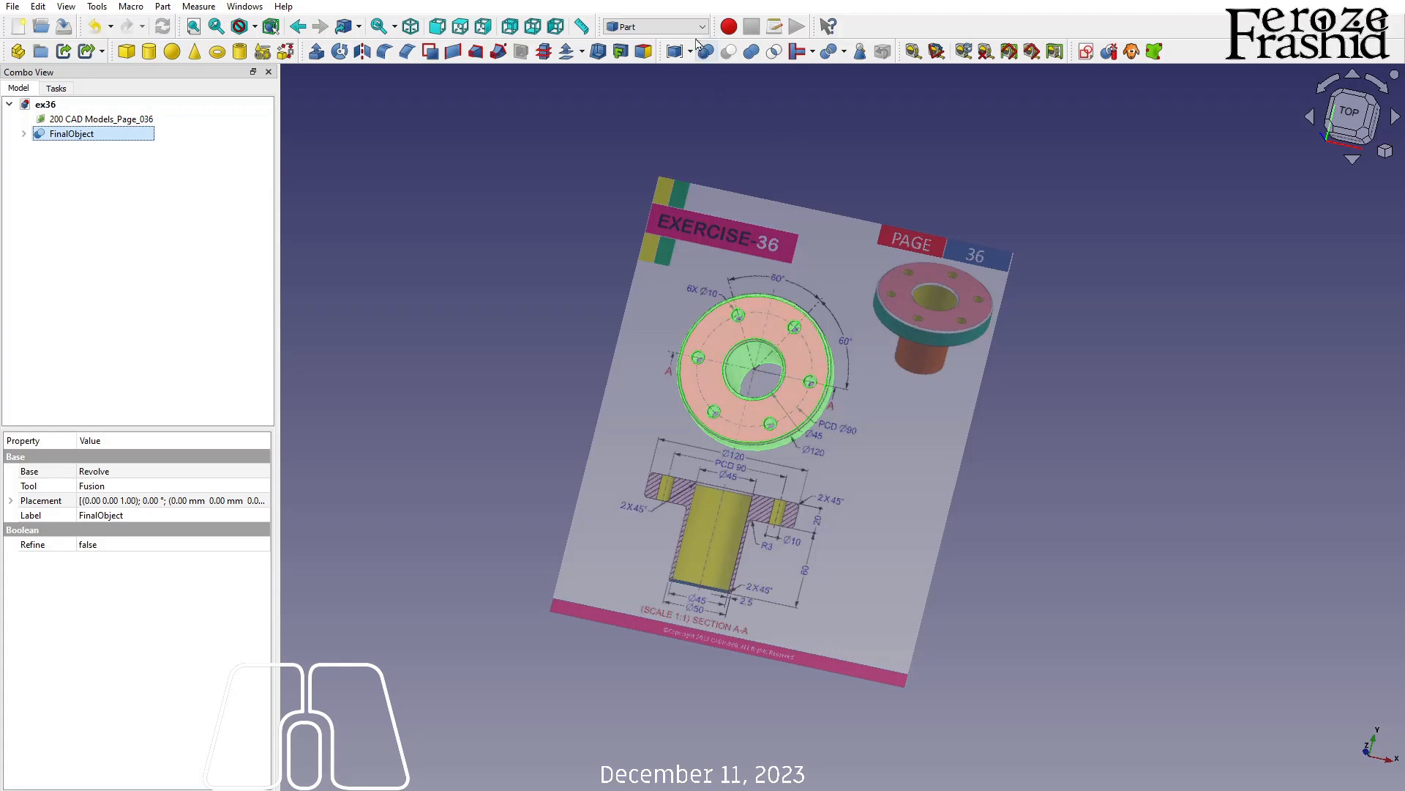
- Switch to the TechDraw workbench and insert a drawing page based on the custom A4 landscape template
{"action": "left_click", "coordinate": [659, 26]}
{"action": "left_click", "coordinate": [645, 334]}
{"action": "left_click", "coordinate": [574, 300]}
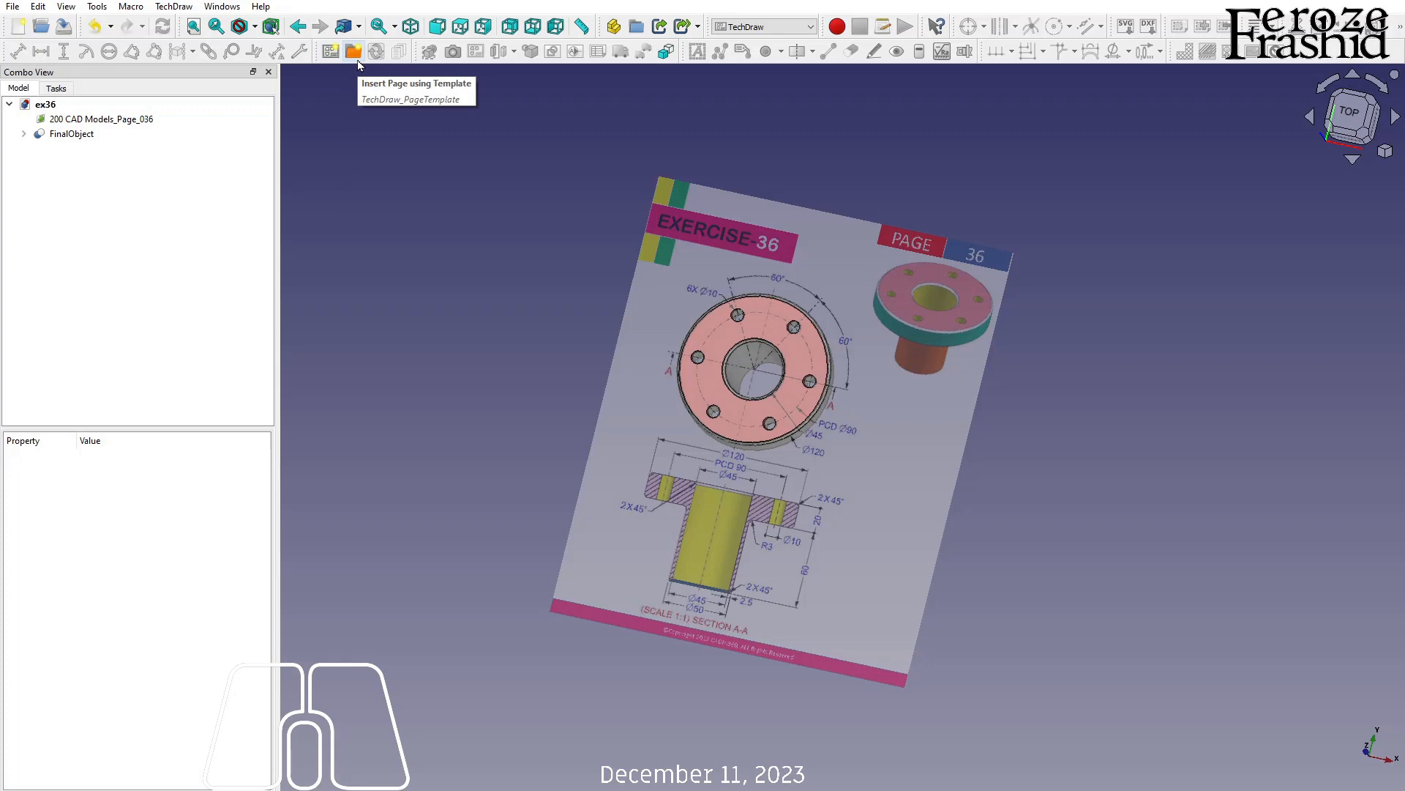
{"action": "left_click", "coordinate": [358, 62]}
{"action": "scroll", "coordinate": [797, 224], "scroll_direction": "down", "scroll_amount": 2}
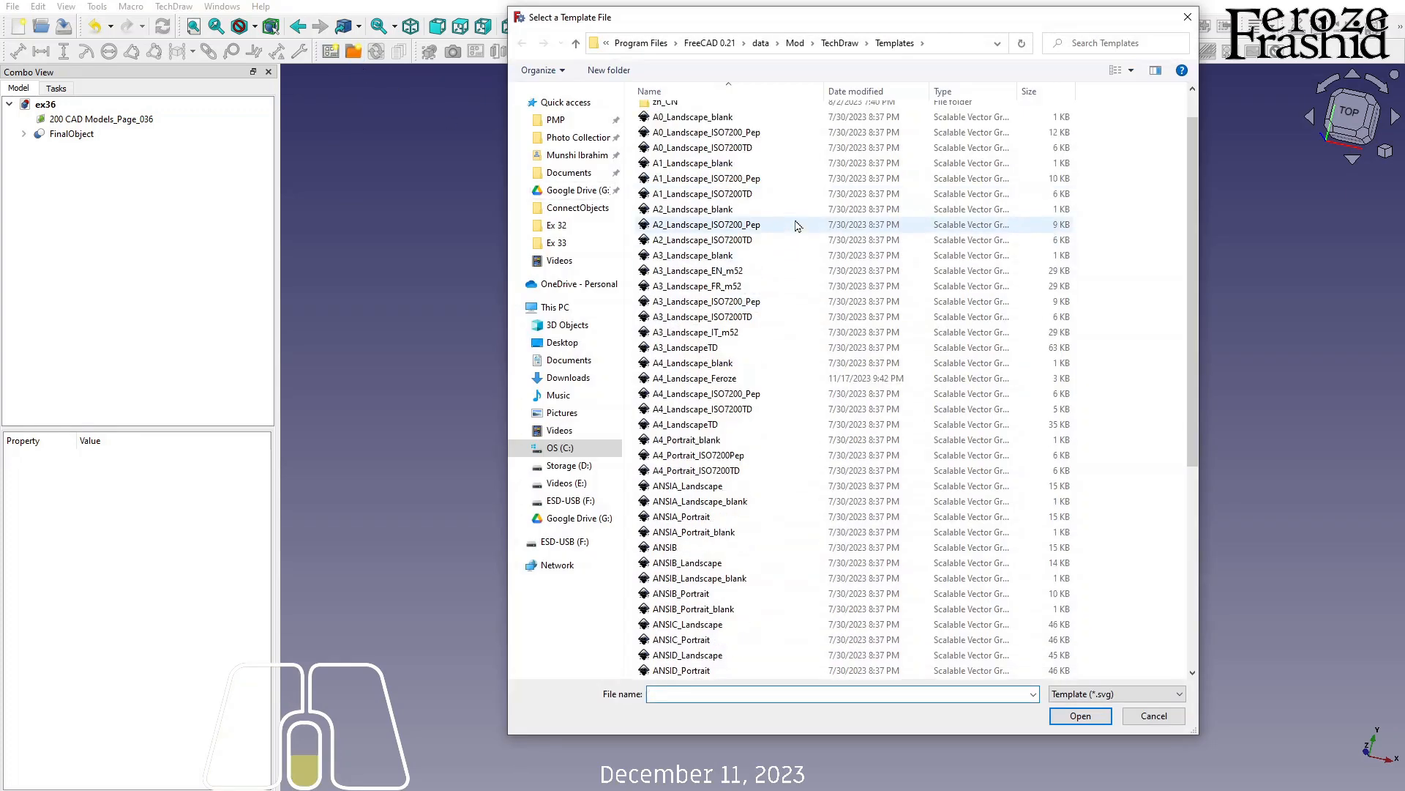
{"action": "scroll", "coordinate": [796, 225], "scroll_direction": "down", "scroll_amount": 3}
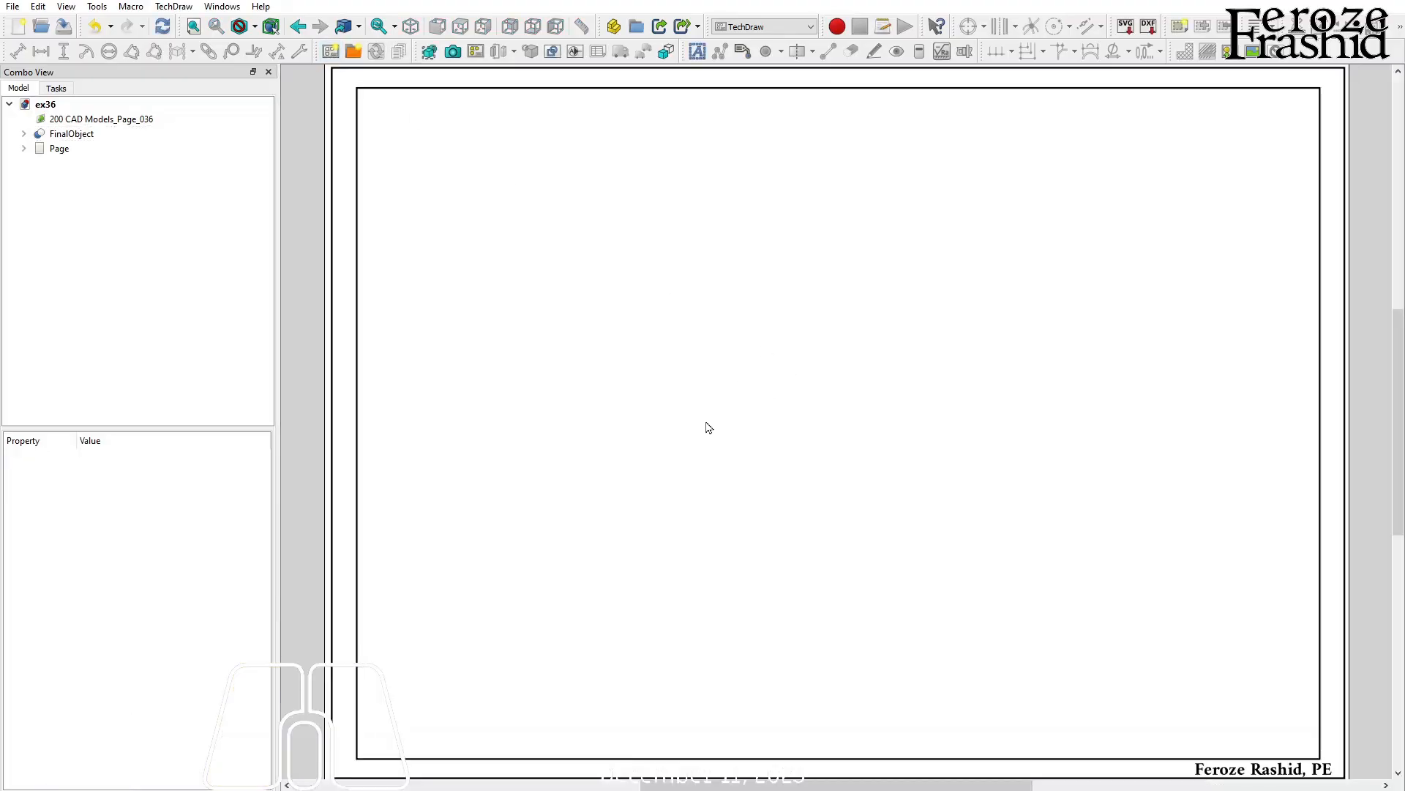
{"action": "scroll", "coordinate": [709, 428], "scroll_direction": "down", "scroll_amount": 1}
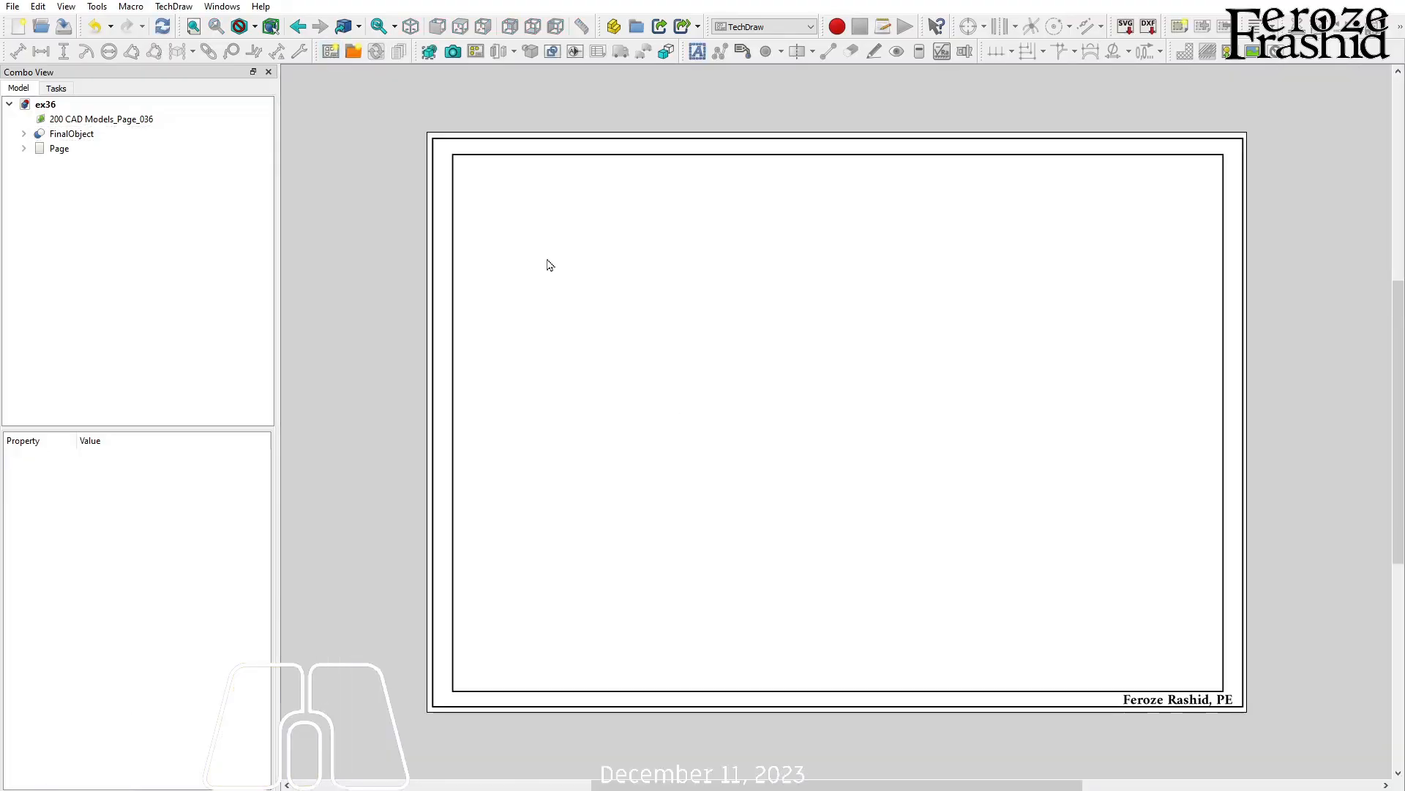
- Insert a projection group of FinalObject with the top view as primary direction and place its front view near the page's upper middle
{"action": "left_click", "coordinate": [72, 134]}
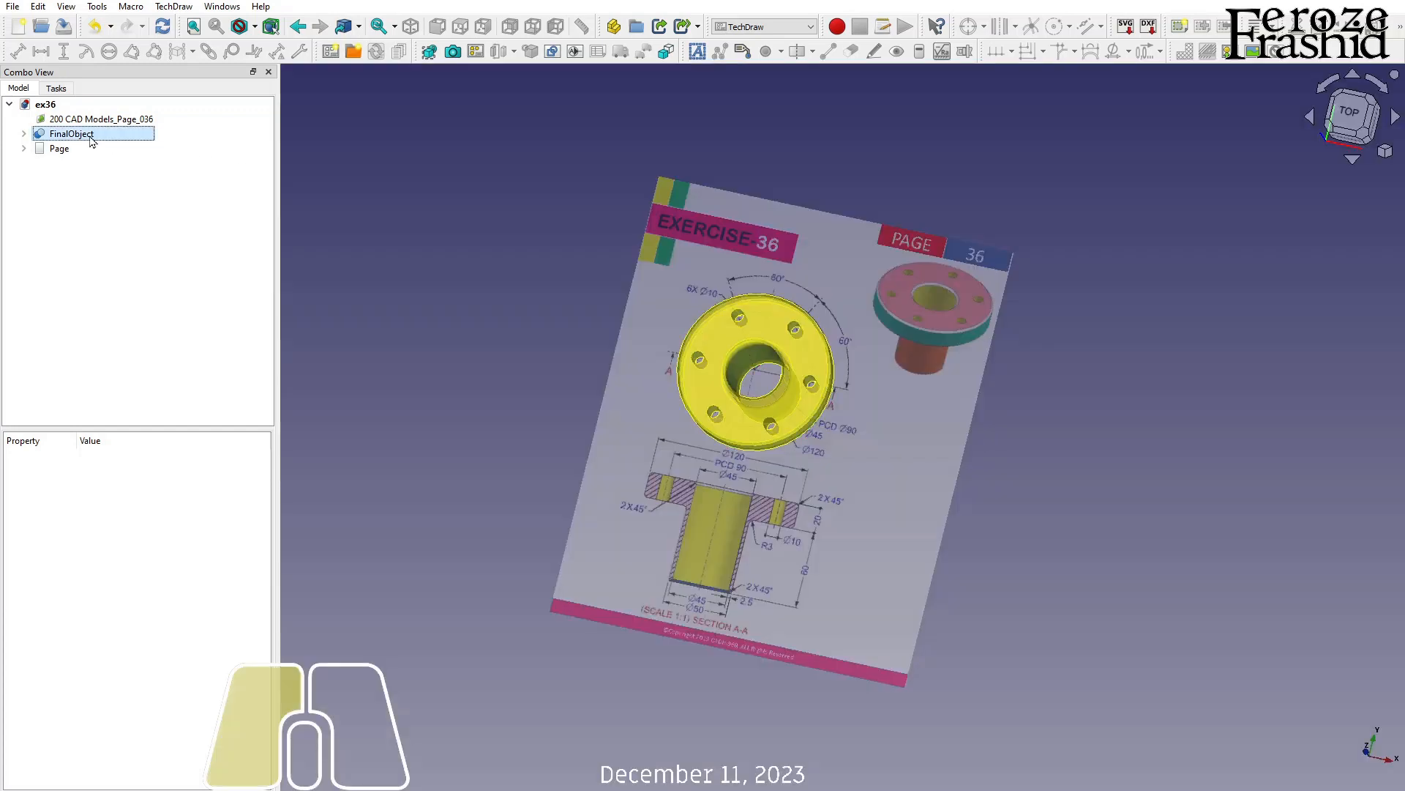
{"action": "left_click", "coordinate": [91, 142]}
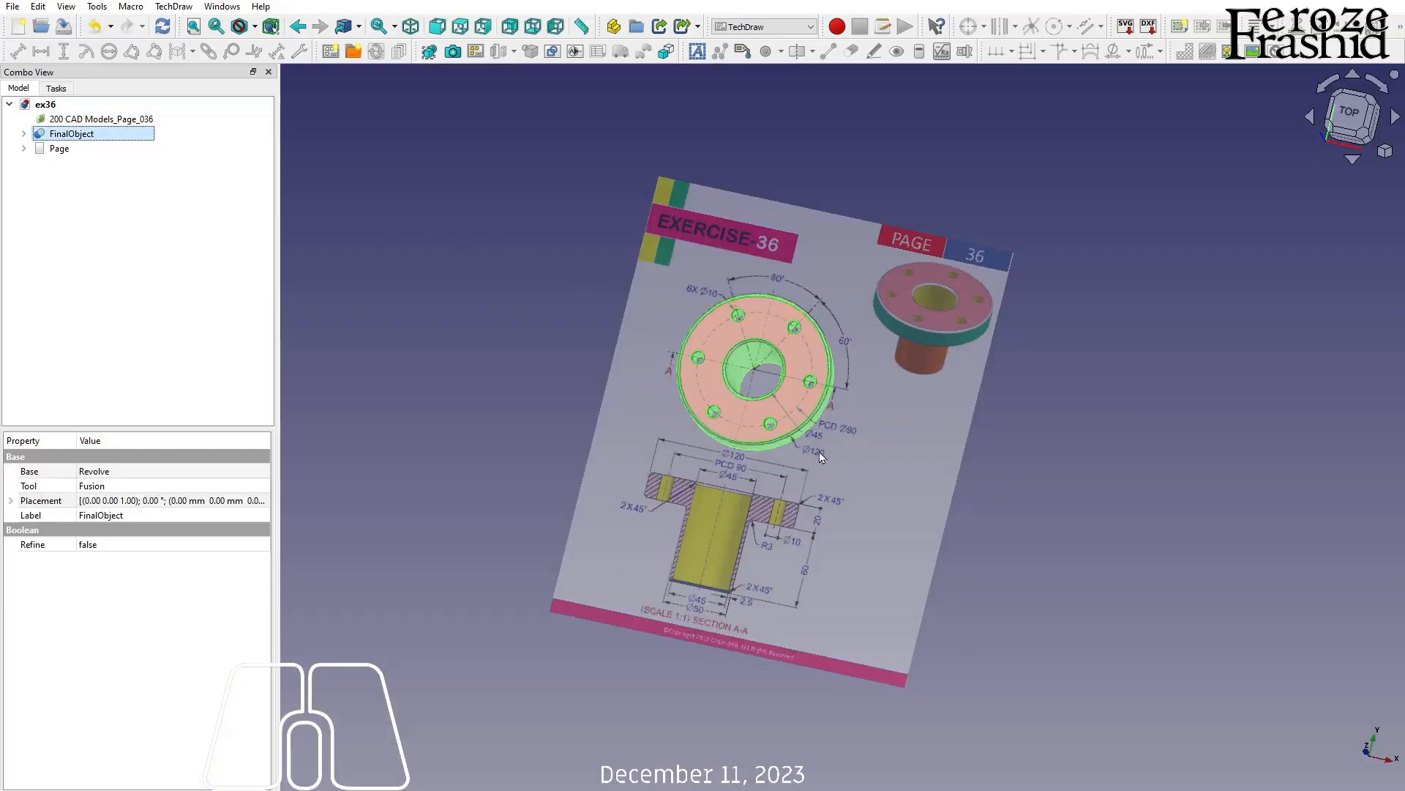
{"action": "mouse_move", "coordinate": [811, 442]}
{"action": "middle_mouse_down", "text": "alt"}
{"action": "mouse_move", "coordinate": [762, 378]}
{"action": "mouse_move", "coordinate": [763, 412]}
{"action": "mouse_move", "coordinate": [801, 454]}
{"action": "middle_mouse_up", "text": "alt"}
{"action": "key", "text": "2"}
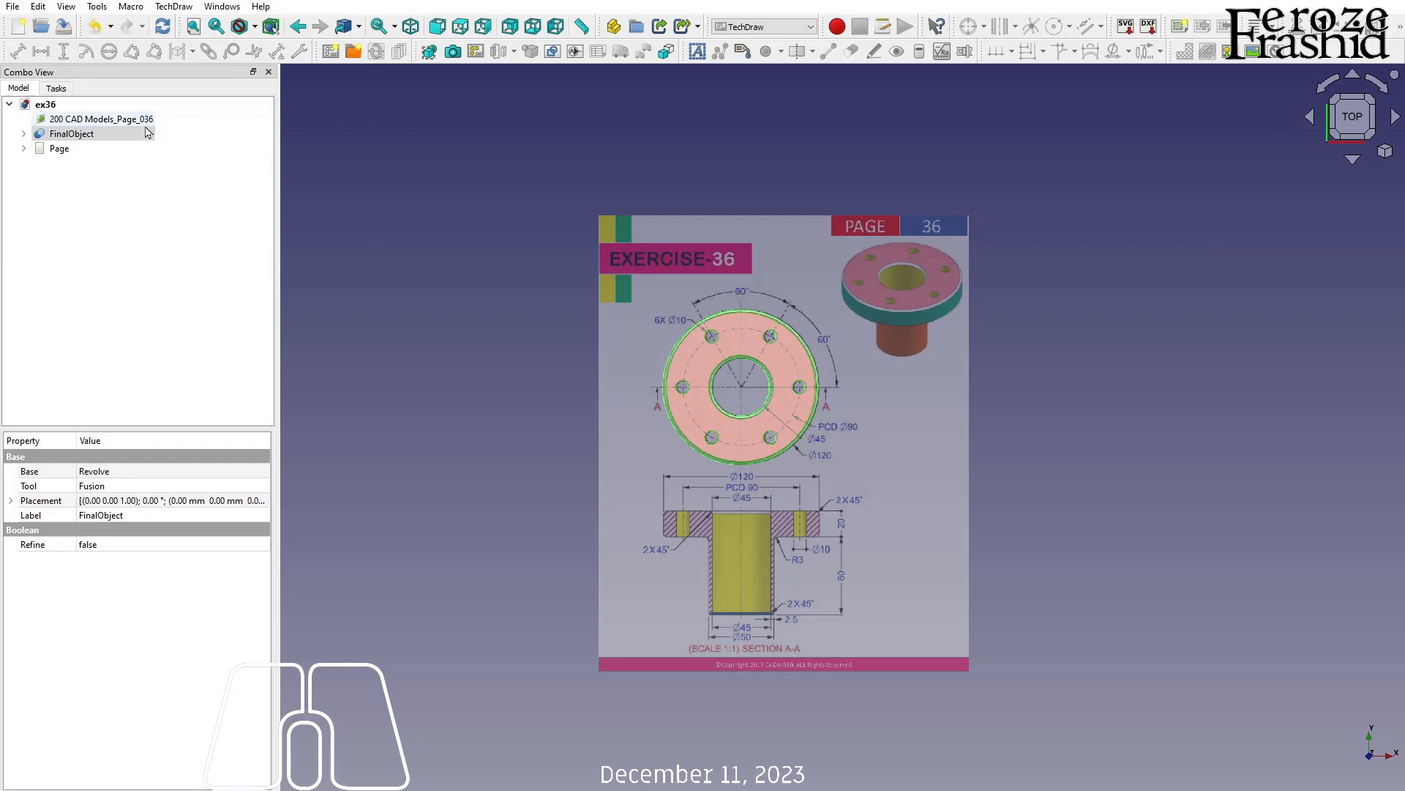
{"action": "left_click", "coordinate": [475, 51]}
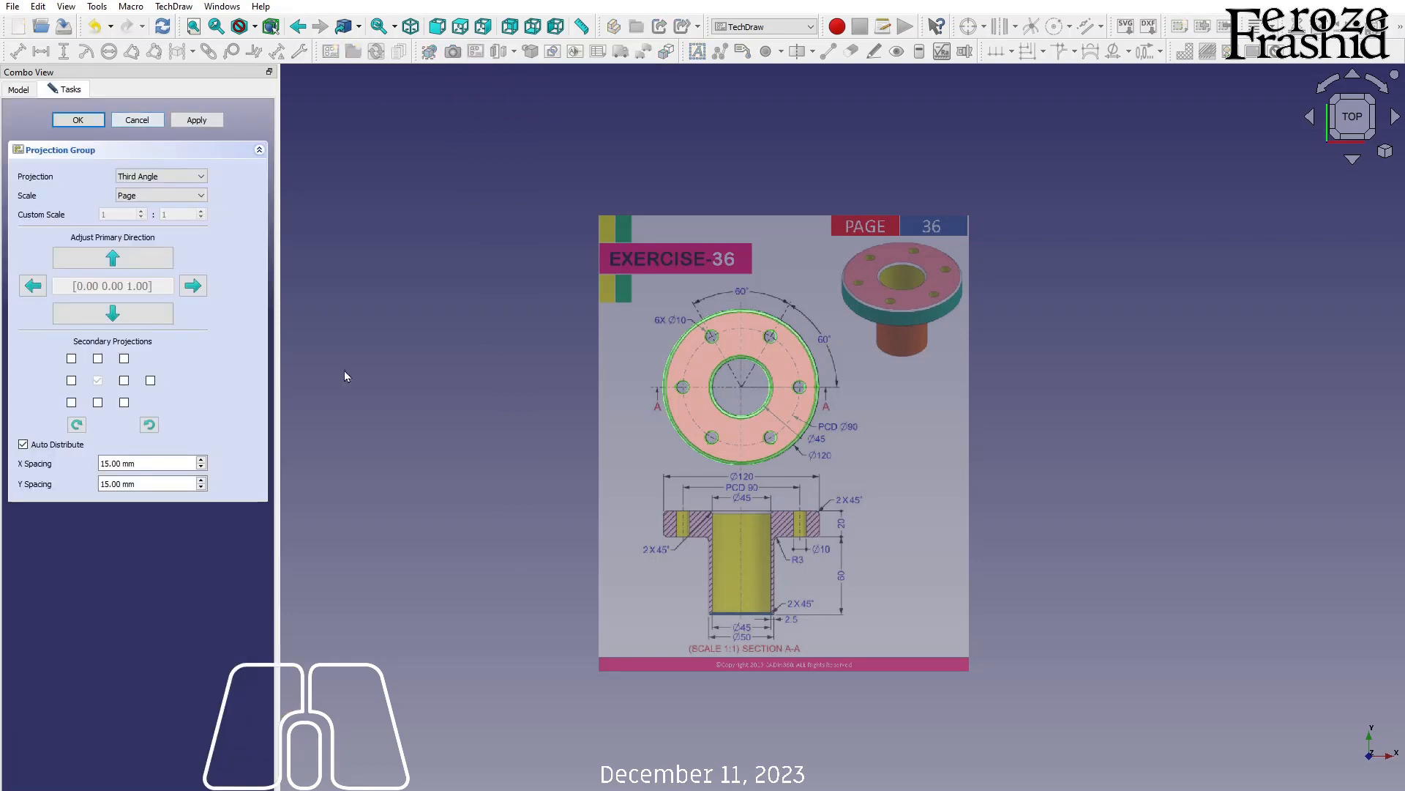
{"action": "left_click", "coordinate": [418, 789]}
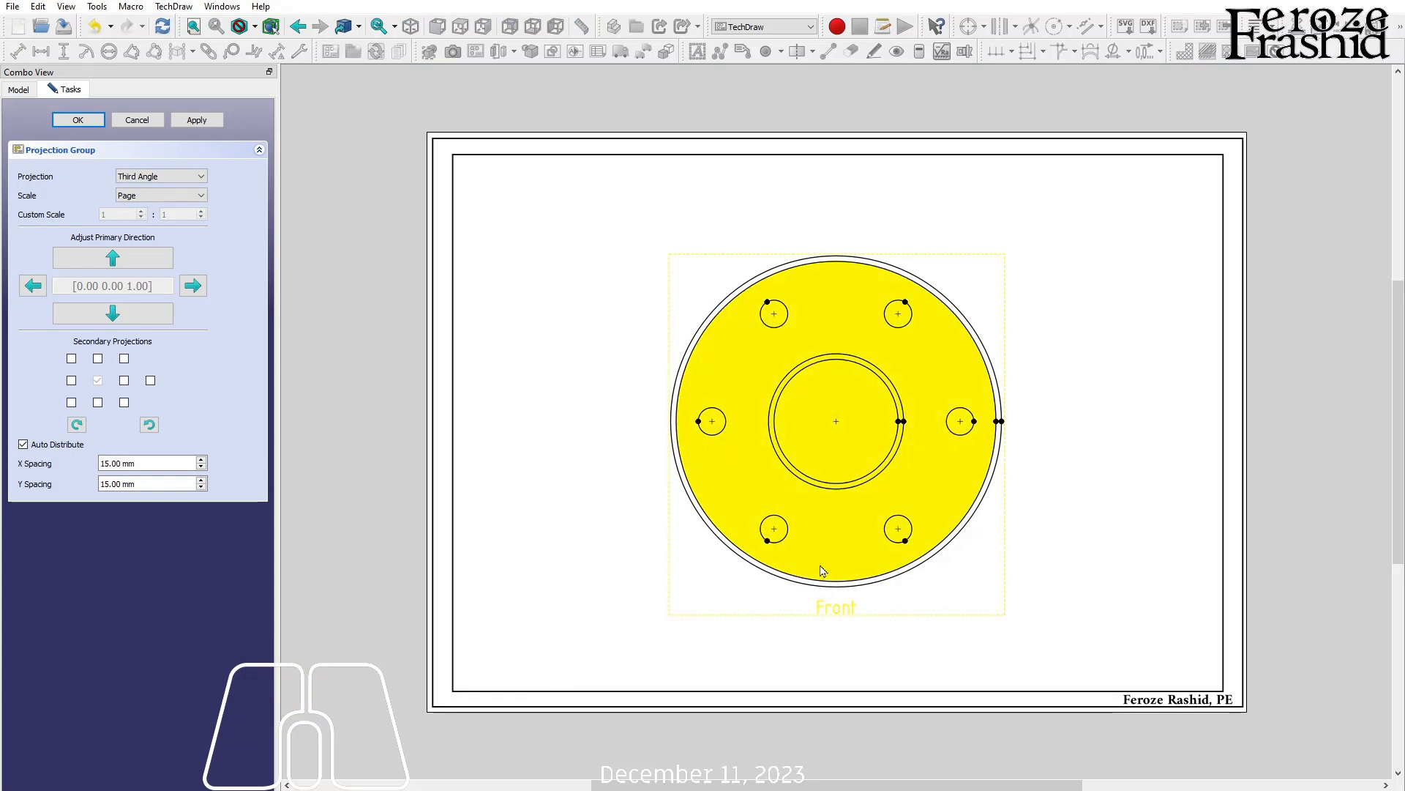
{"action": "left_click_drag", "start_coordinate": [828, 613], "coordinate": [820, 529]}
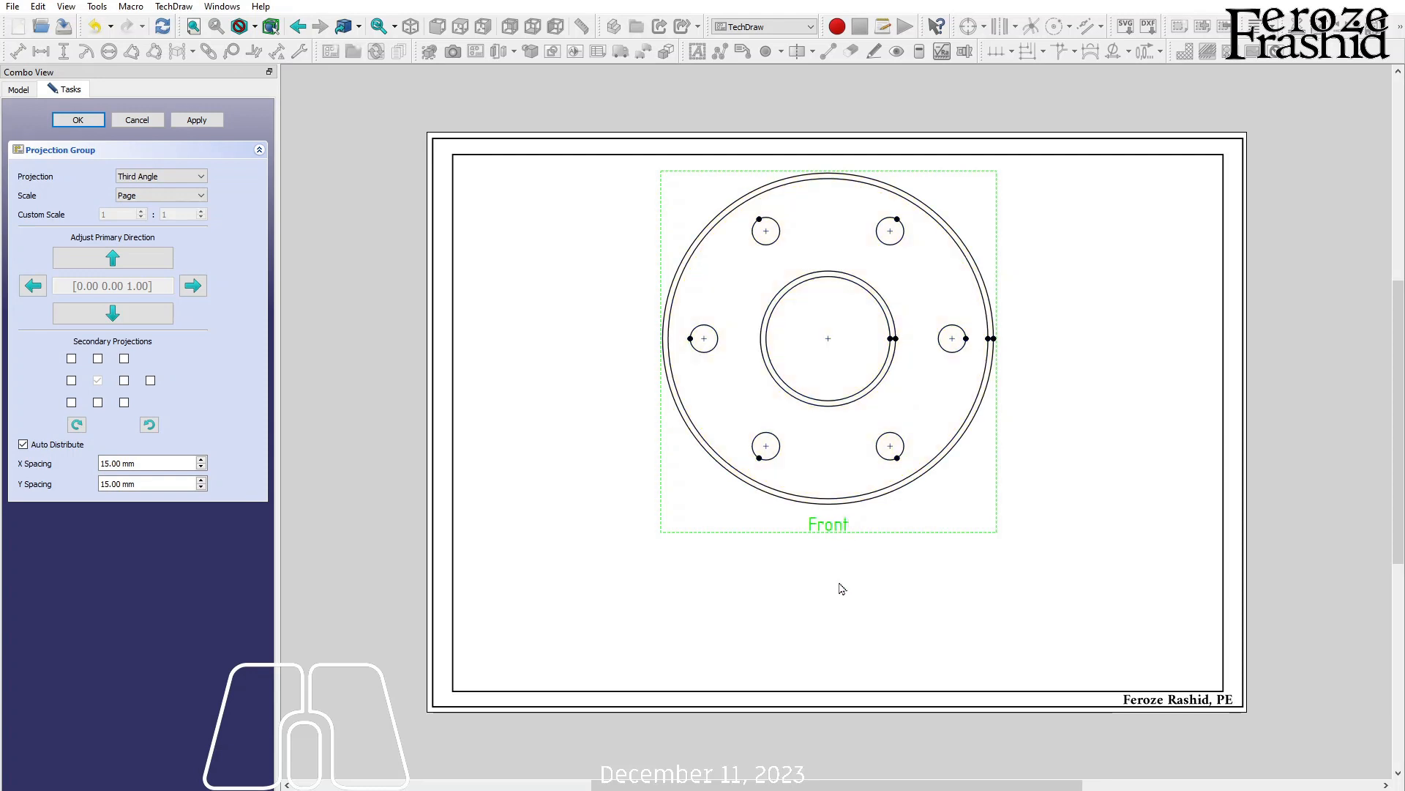
{"action": "mouse_move", "coordinate": [833, 534]}
{"action": "left_mouse_down"}
{"action": "mouse_move", "coordinate": [825, 583]}
{"action": "mouse_move", "coordinate": [817, 558]}
{"action": "left_mouse_up"}
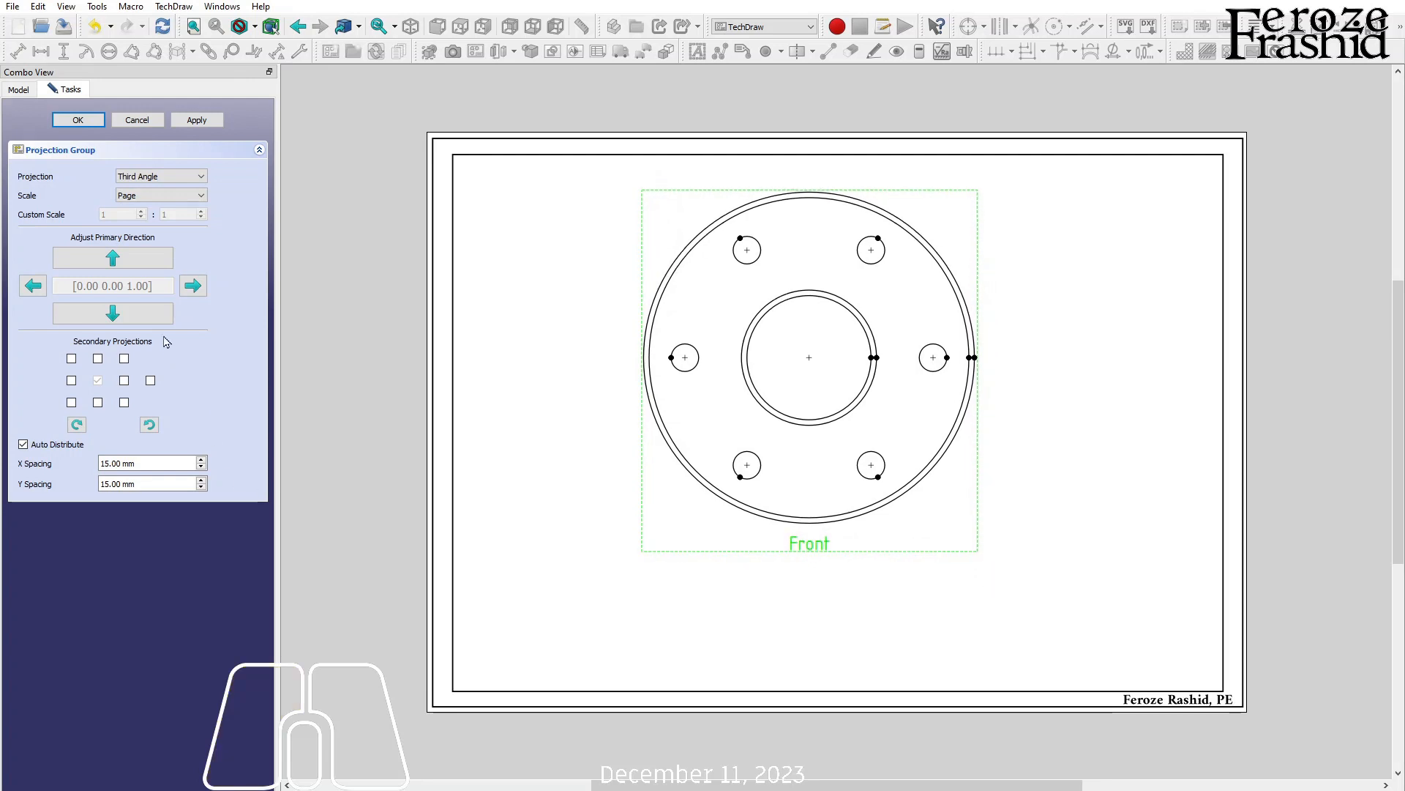
- Add the bottom projection below the front view and move both views to the left part of the page
{"action": "left_click", "coordinate": [98, 403]}
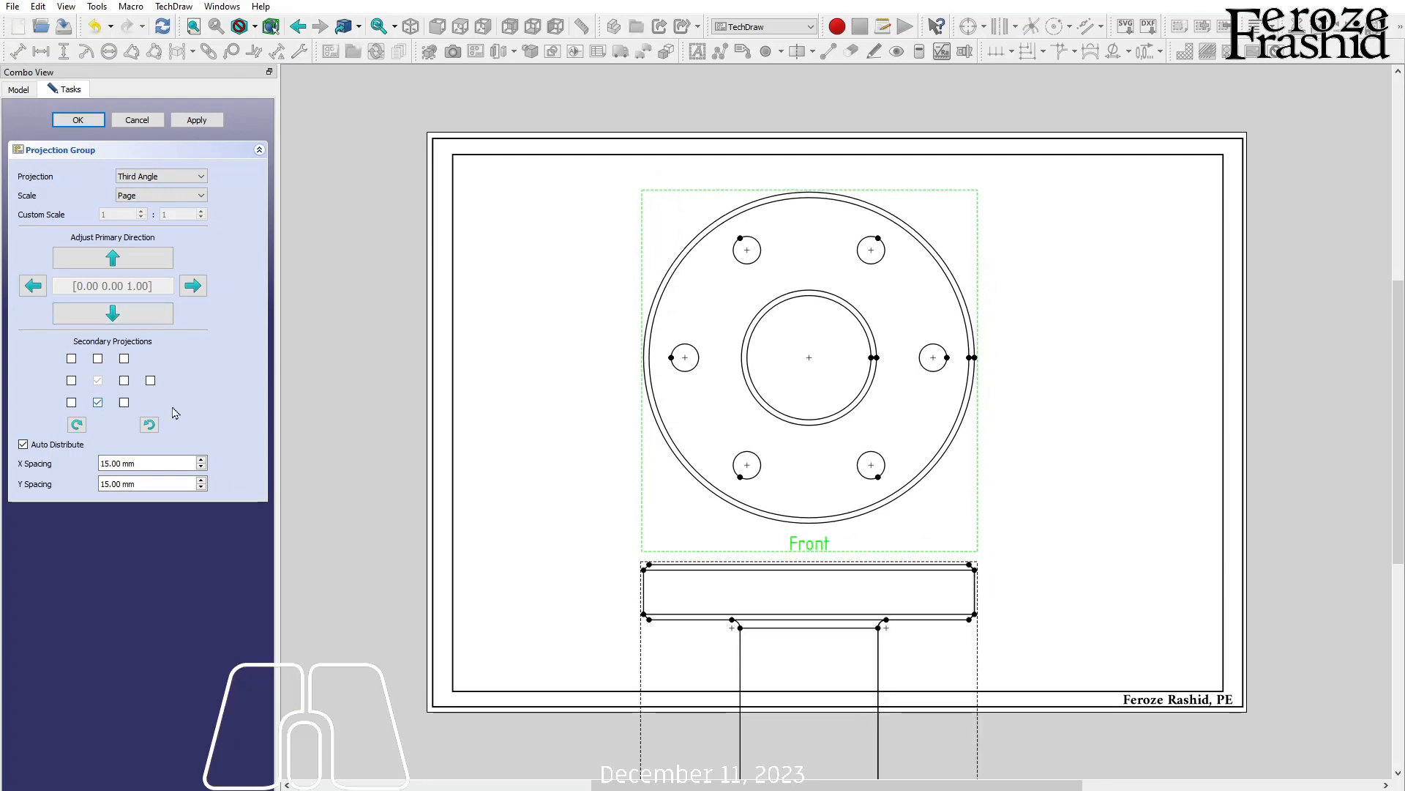
{"action": "scroll", "coordinate": [721, 305], "scroll_direction": "down", "scroll_amount": 2}
{"action": "left_click_drag", "start_coordinate": [819, 497], "coordinate": [814, 426]}
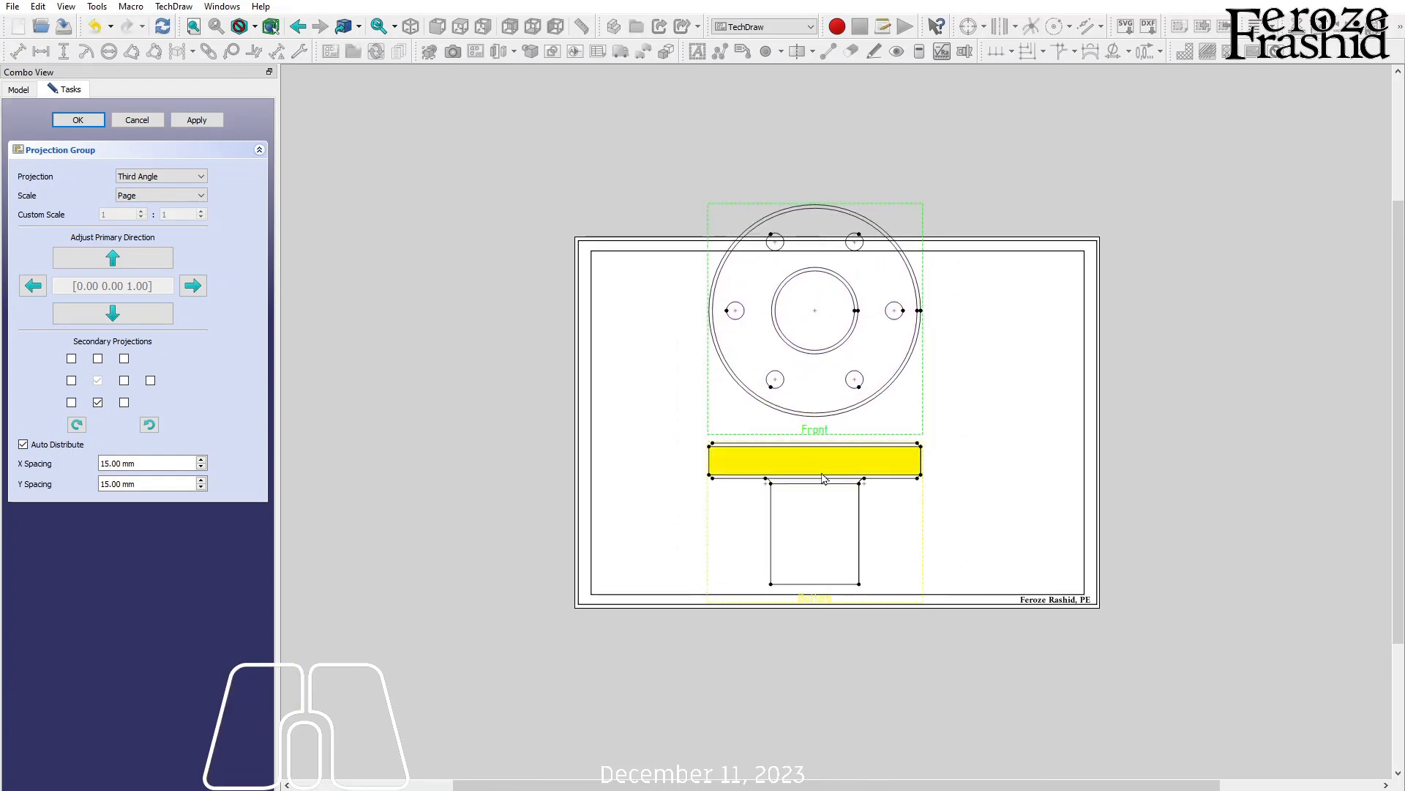
{"action": "left_click_drag", "start_coordinate": [820, 434], "coordinate": [723, 431]}
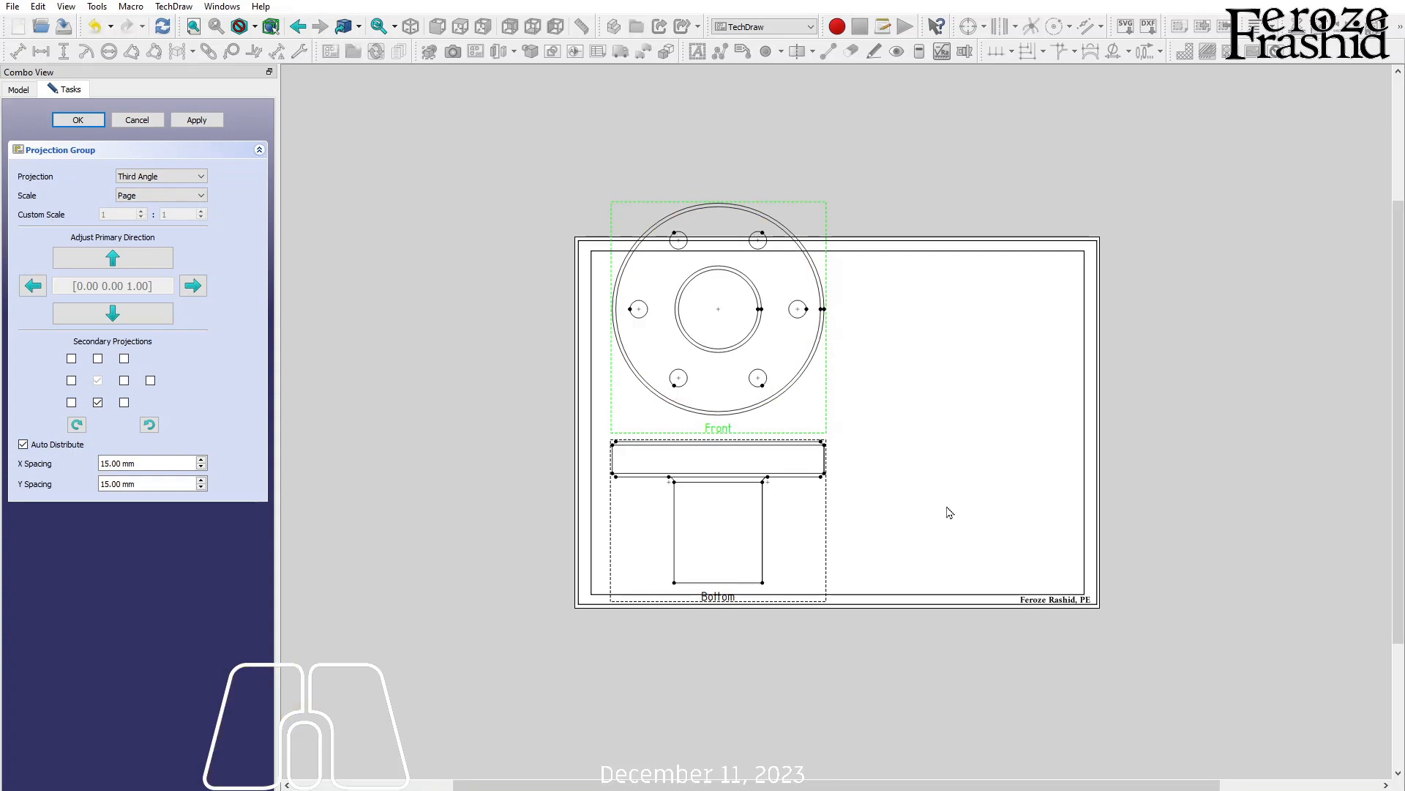
- Preview the FrontTopRight, FrontTopLeft, FrontBottomRight and FrontBottomLeft projections one at a time, removing each again
{"action": "left_click", "coordinate": [124, 359]}
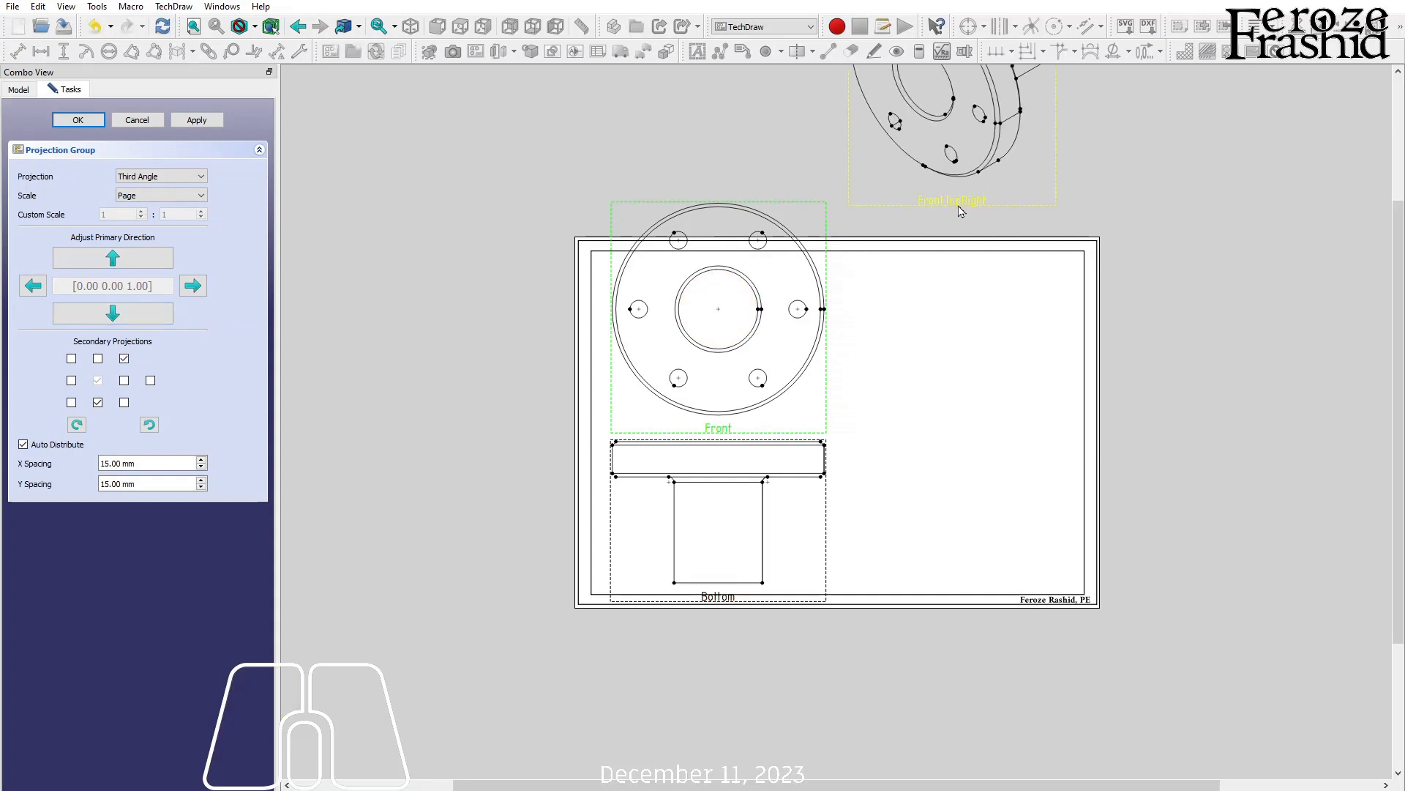
{"action": "scroll", "coordinate": [954, 474], "scroll_direction": "down", "scroll_amount": 1}
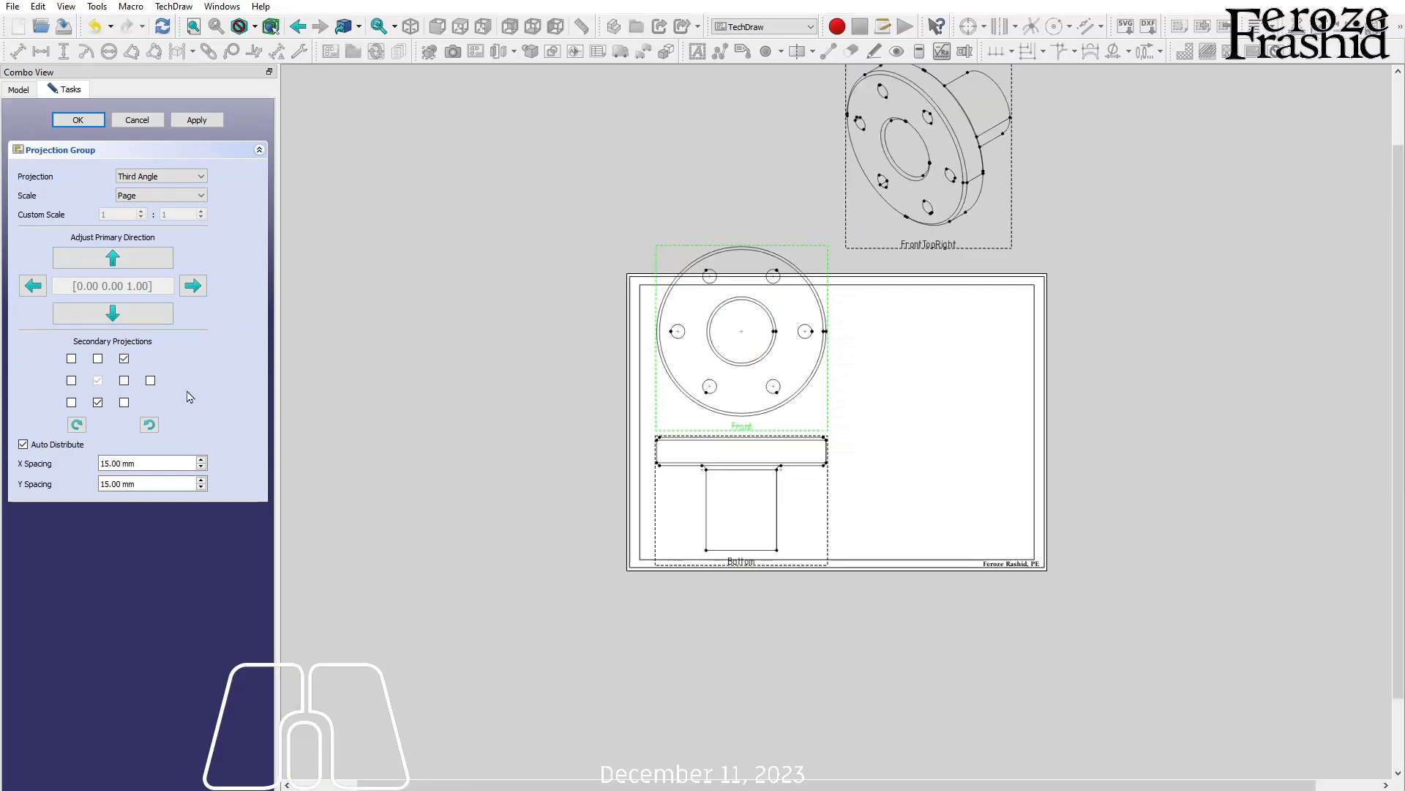
{"action": "left_click", "coordinate": [124, 359]}
{"action": "left_click", "coordinate": [71, 359]}
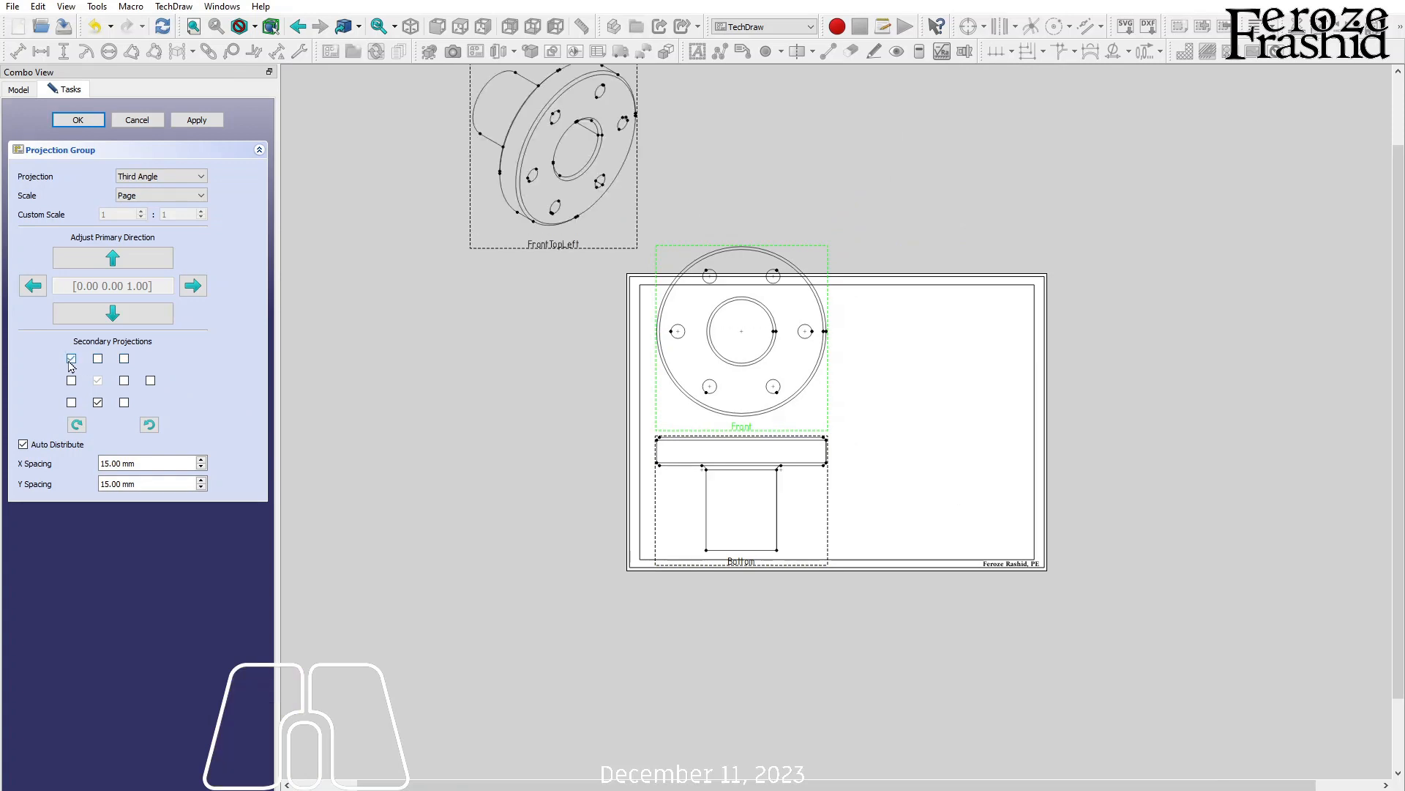
{"action": "left_click", "coordinate": [71, 359]}
{"action": "left_click", "coordinate": [124, 403]}
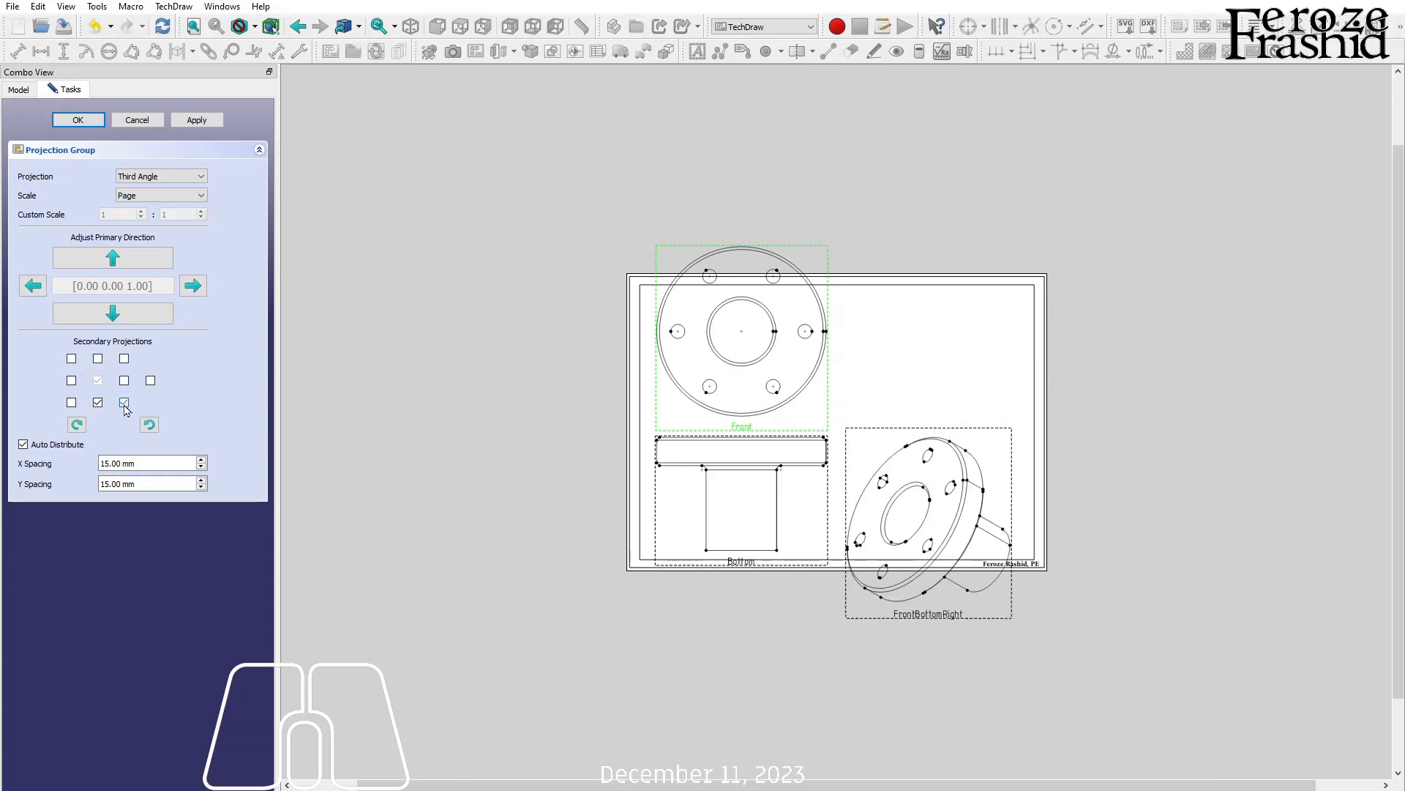
{"action": "left_click", "coordinate": [124, 403]}
{"action": "left_click", "coordinate": [71, 403]}
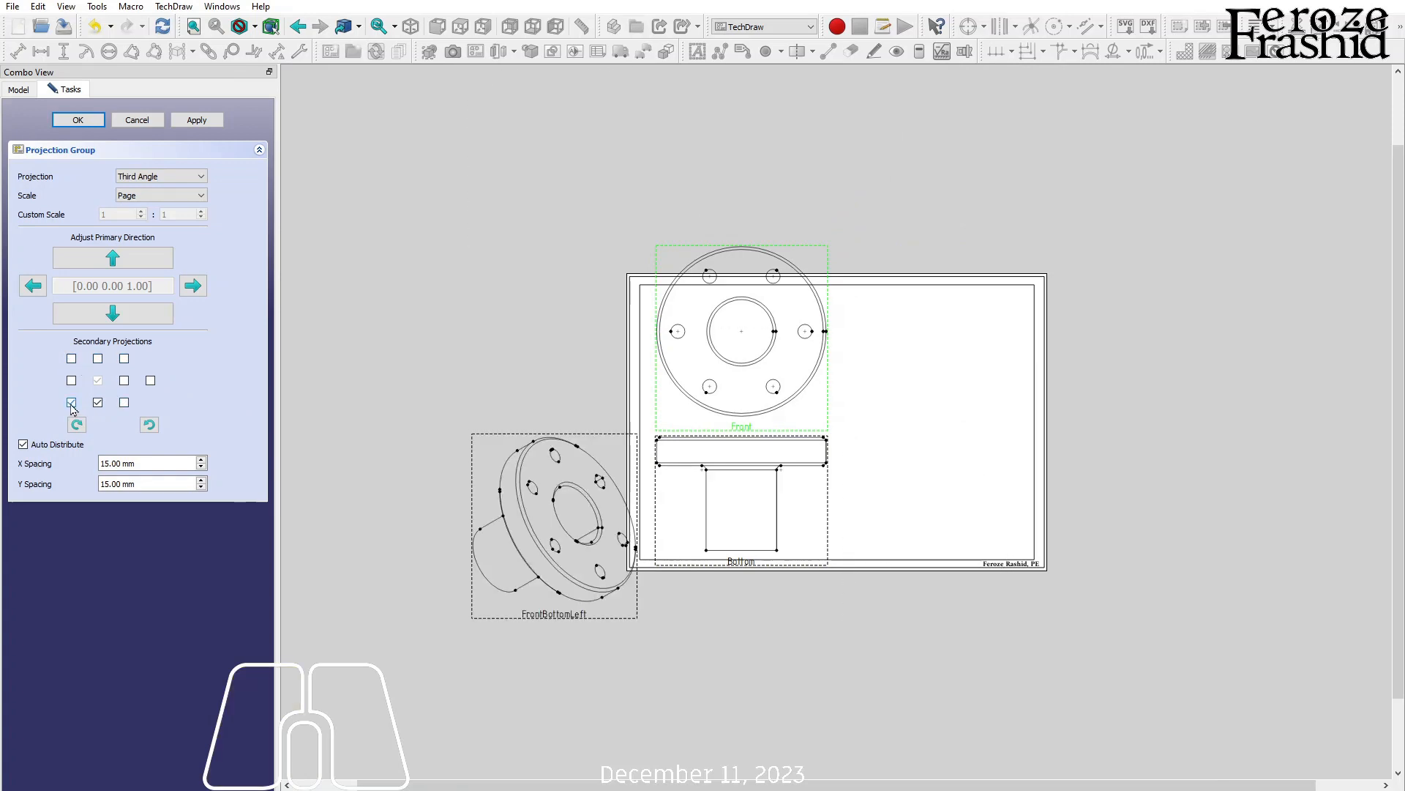
{"action": "left_click", "coordinate": [71, 403]}
- Add the FrontBottomRight projection and accept the projection group
{"action": "left_click", "coordinate": [124, 403]}
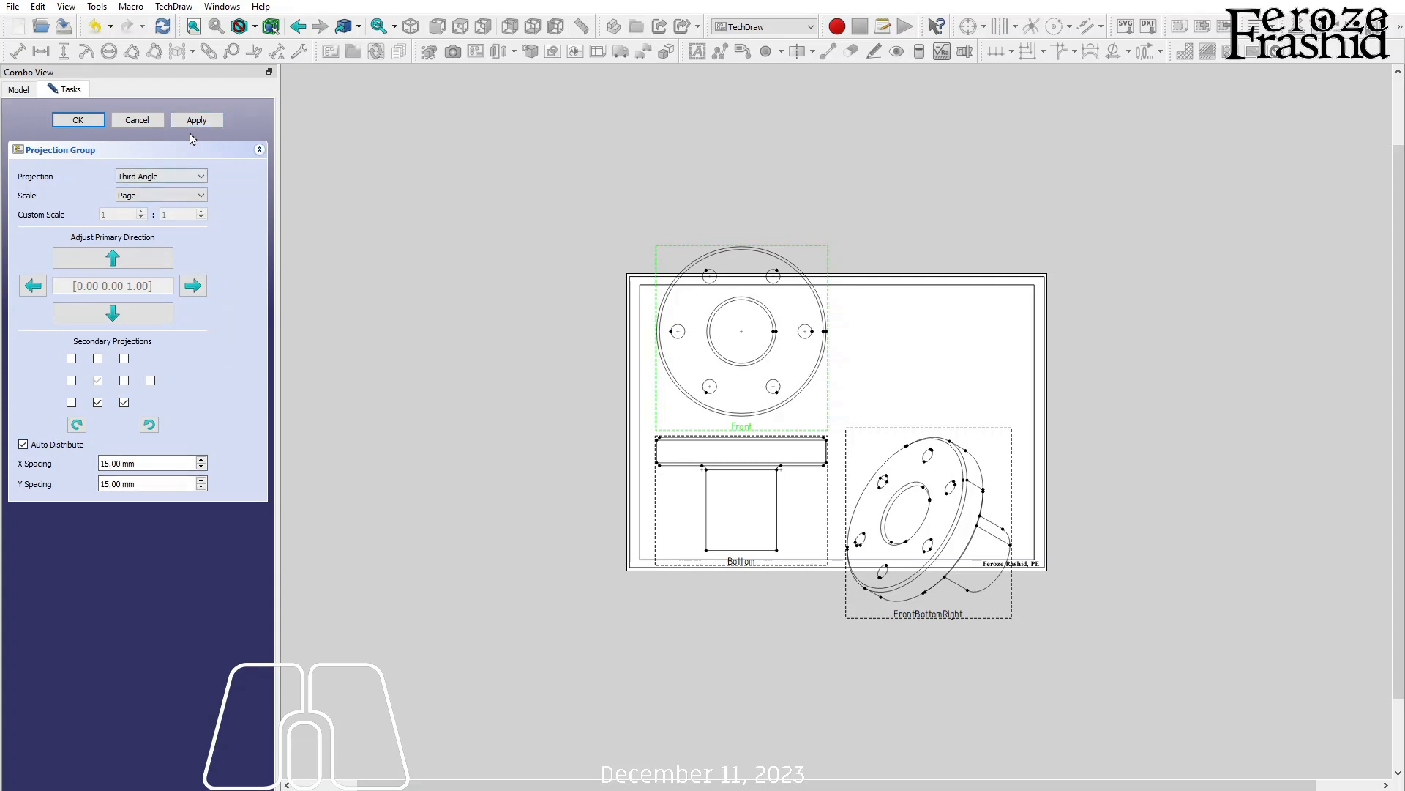
{"action": "left_click", "coordinate": [95, 126]}
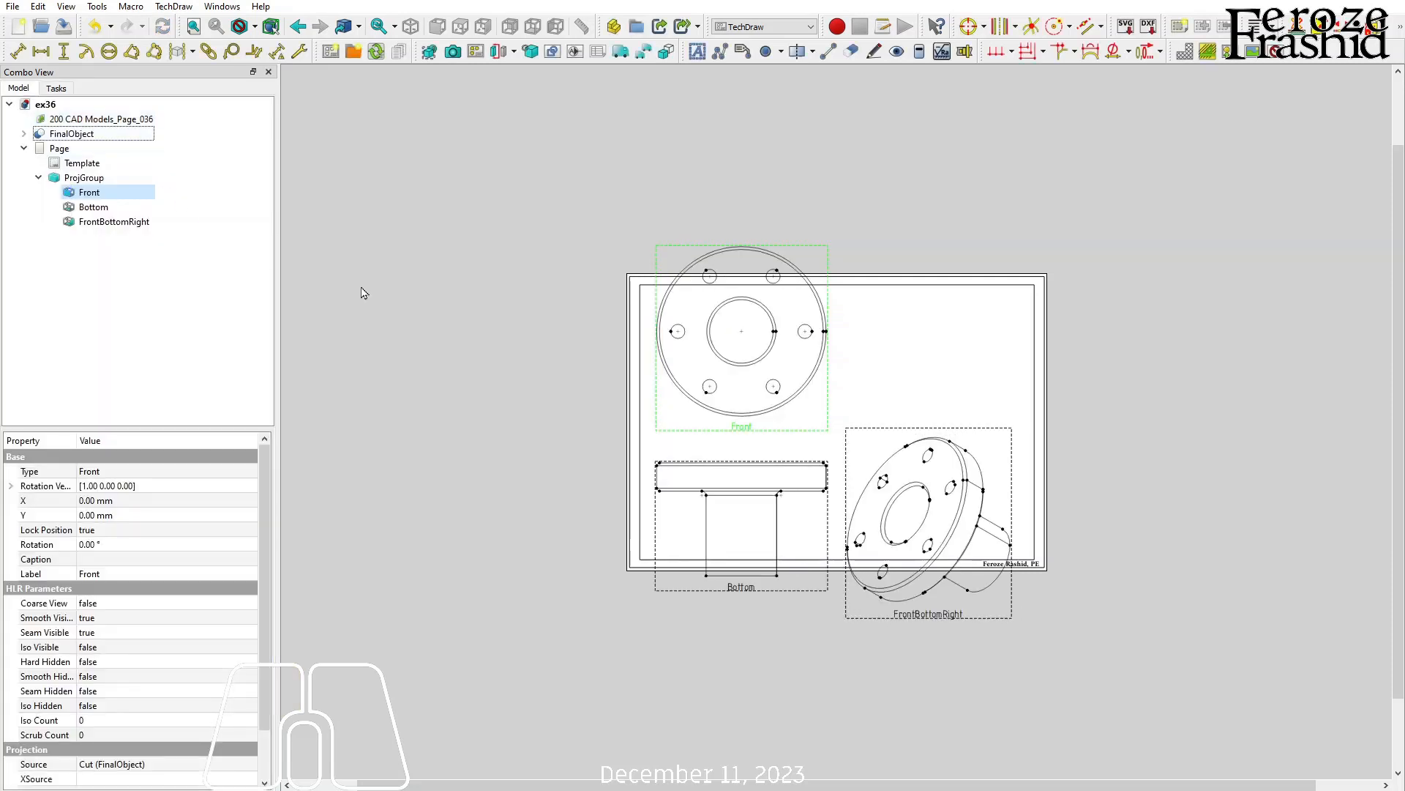
- Set the drawing page's scale to 0.75
{"action": "left_click", "coordinate": [82, 178]}
{"action": "left_click", "coordinate": [62, 150]}
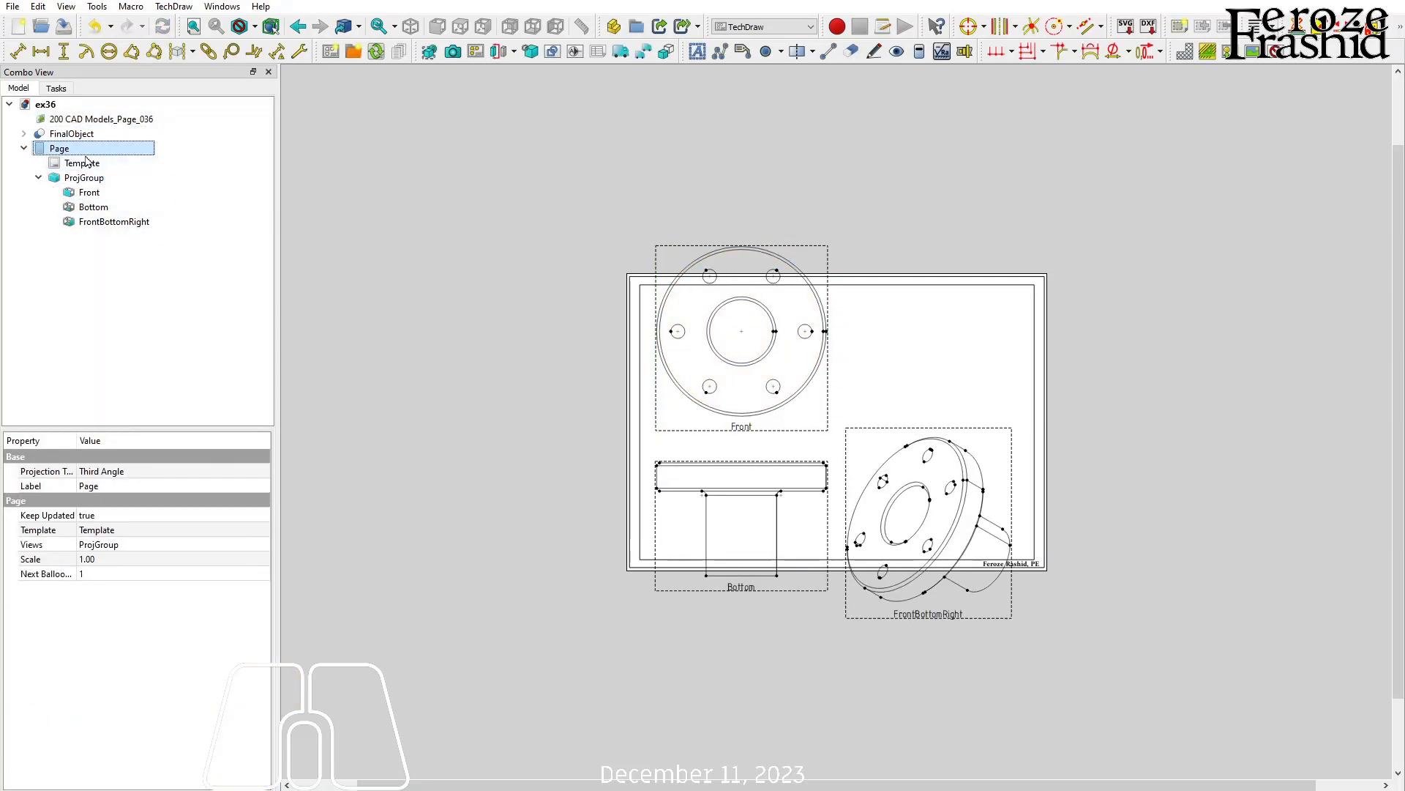
{"action": "left_click", "coordinate": [103, 559]}
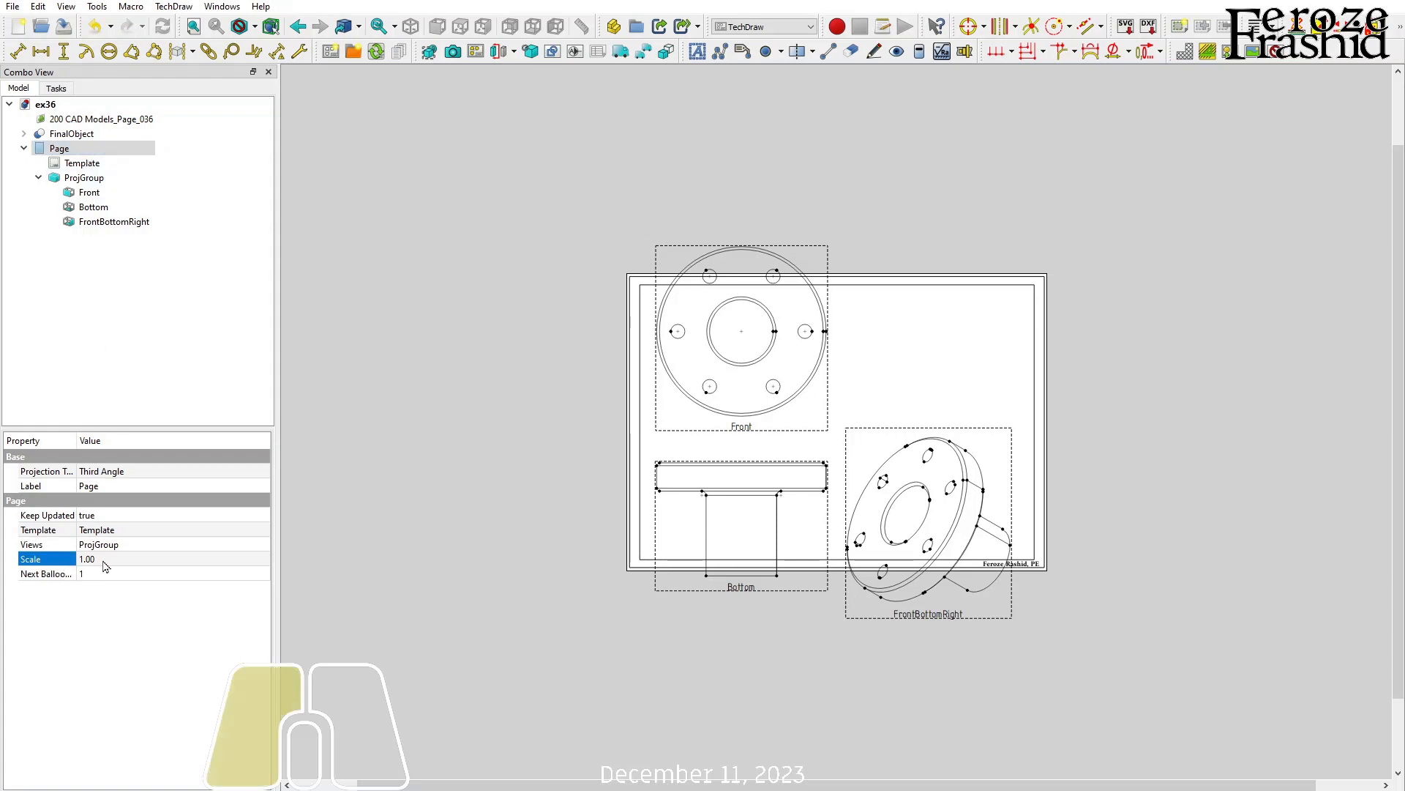
{"action": "type", "text": "0.75"}
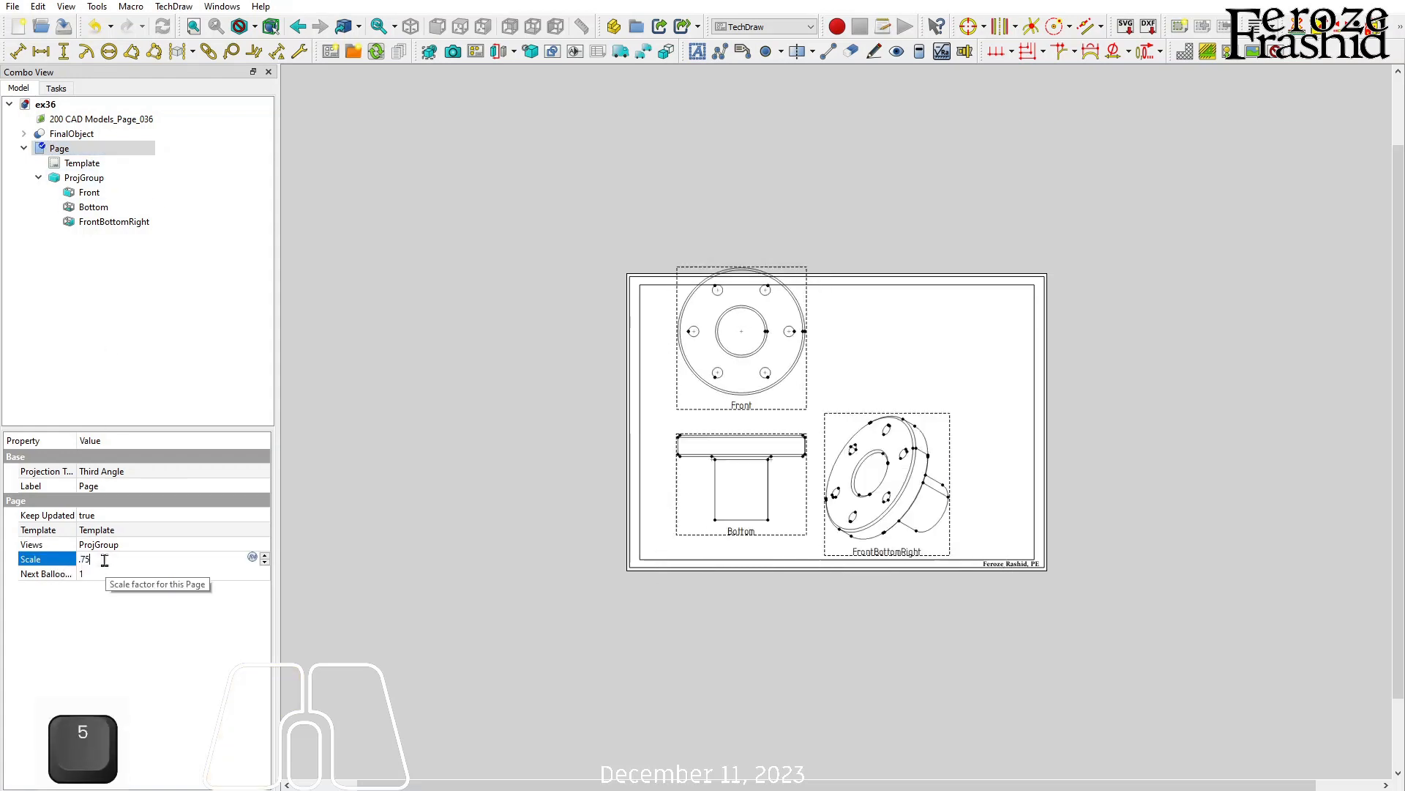
{"action": "key", "text": "Return"}
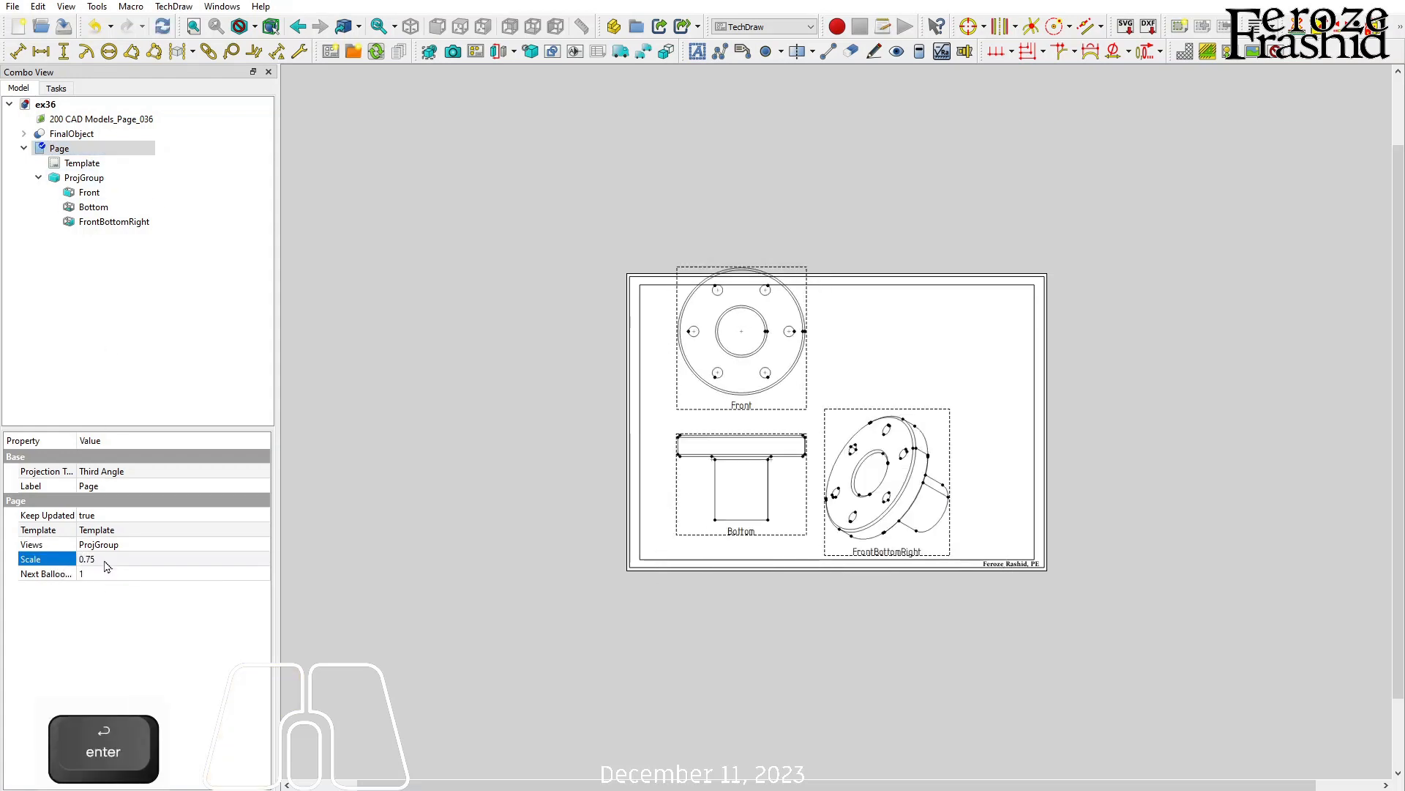
- Move the front view into the page's upper-left corner and the FrontBottomRight view into the upper-right corner
{"action": "left_click", "coordinate": [753, 542]}
{"action": "left_click_drag", "start_coordinate": [741, 405], "coordinate": [718, 435]}
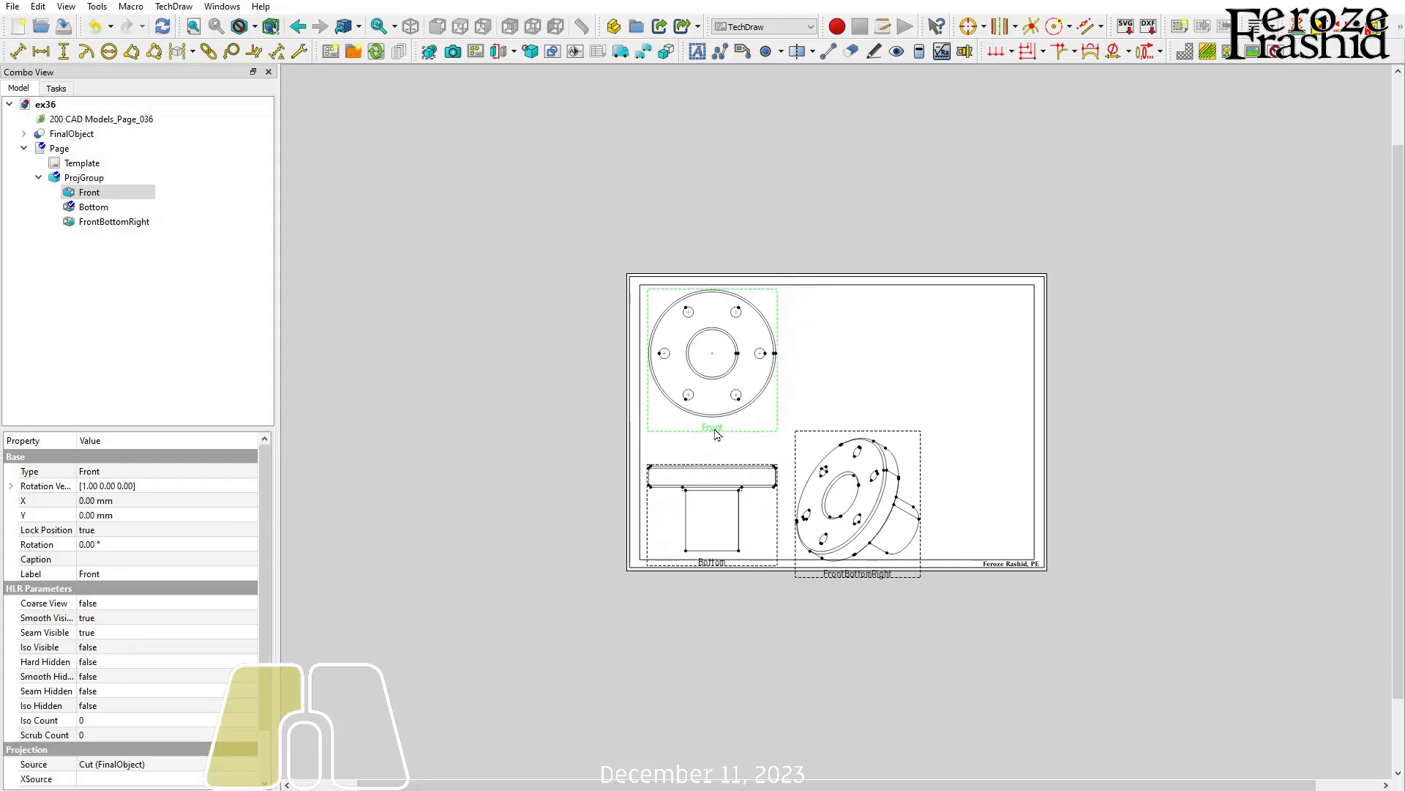
{"action": "left_click", "coordinate": [849, 580]}
{"action": "mouse_move", "coordinate": [849, 580]}
{"action": "left_mouse_down"}
{"action": "mouse_move", "coordinate": [851, 475]}
{"action": "mouse_move", "coordinate": [930, 439]}
{"action": "left_mouse_up"}
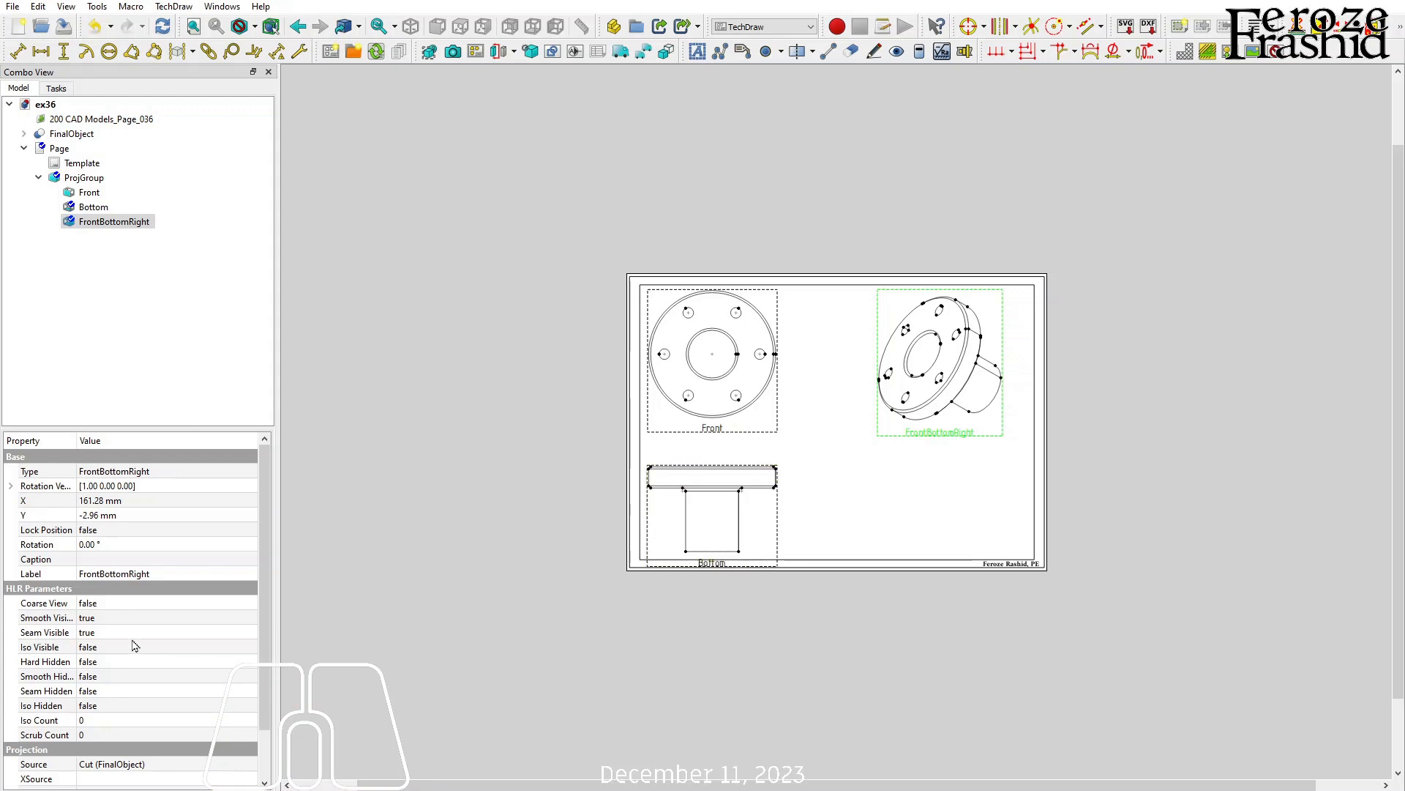
- Set the FrontBottomRight view's rotation to 25° and recompute the drawing
{"action": "left_click", "coordinate": [101, 545]}
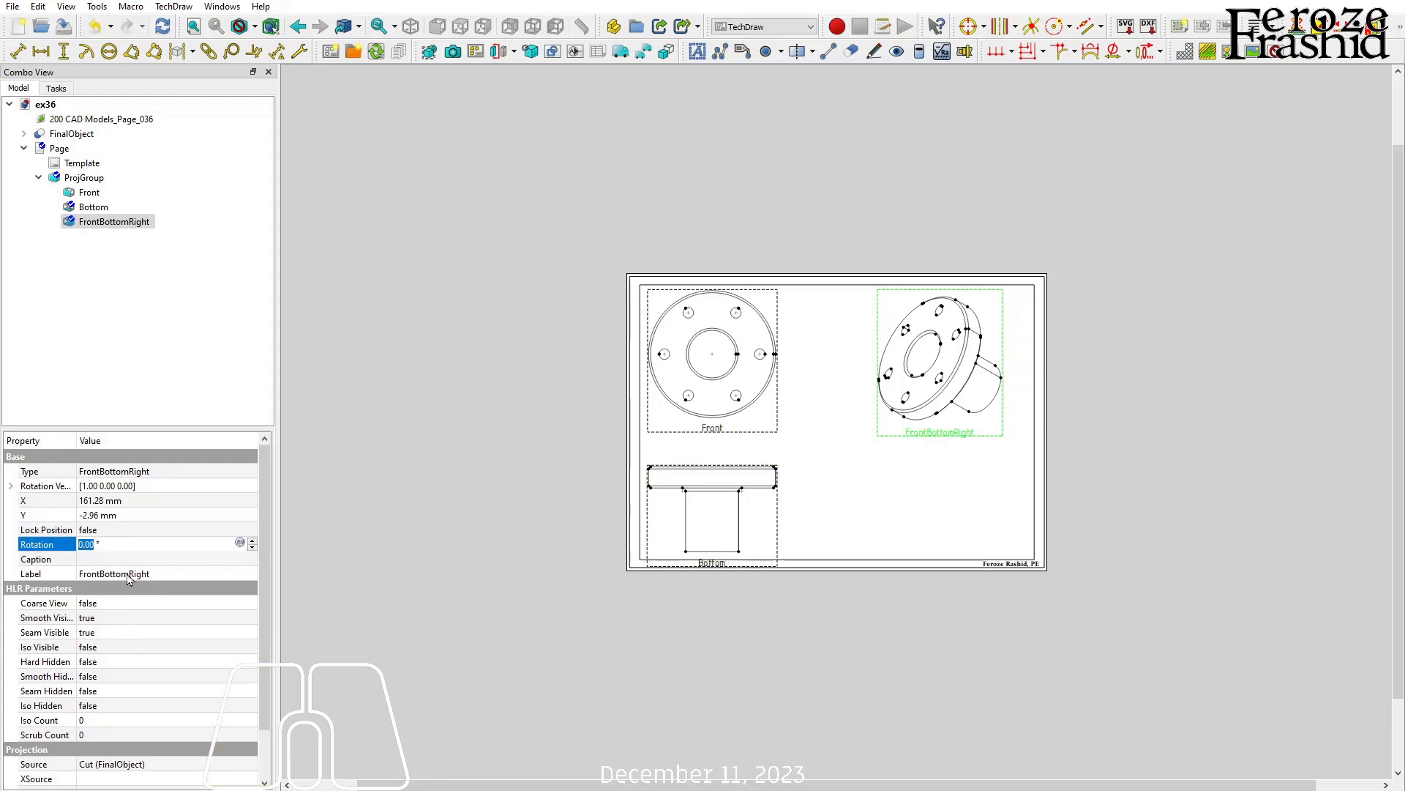
{"action": "type", "text": "25"}
{"action": "key", "text": "Return"}
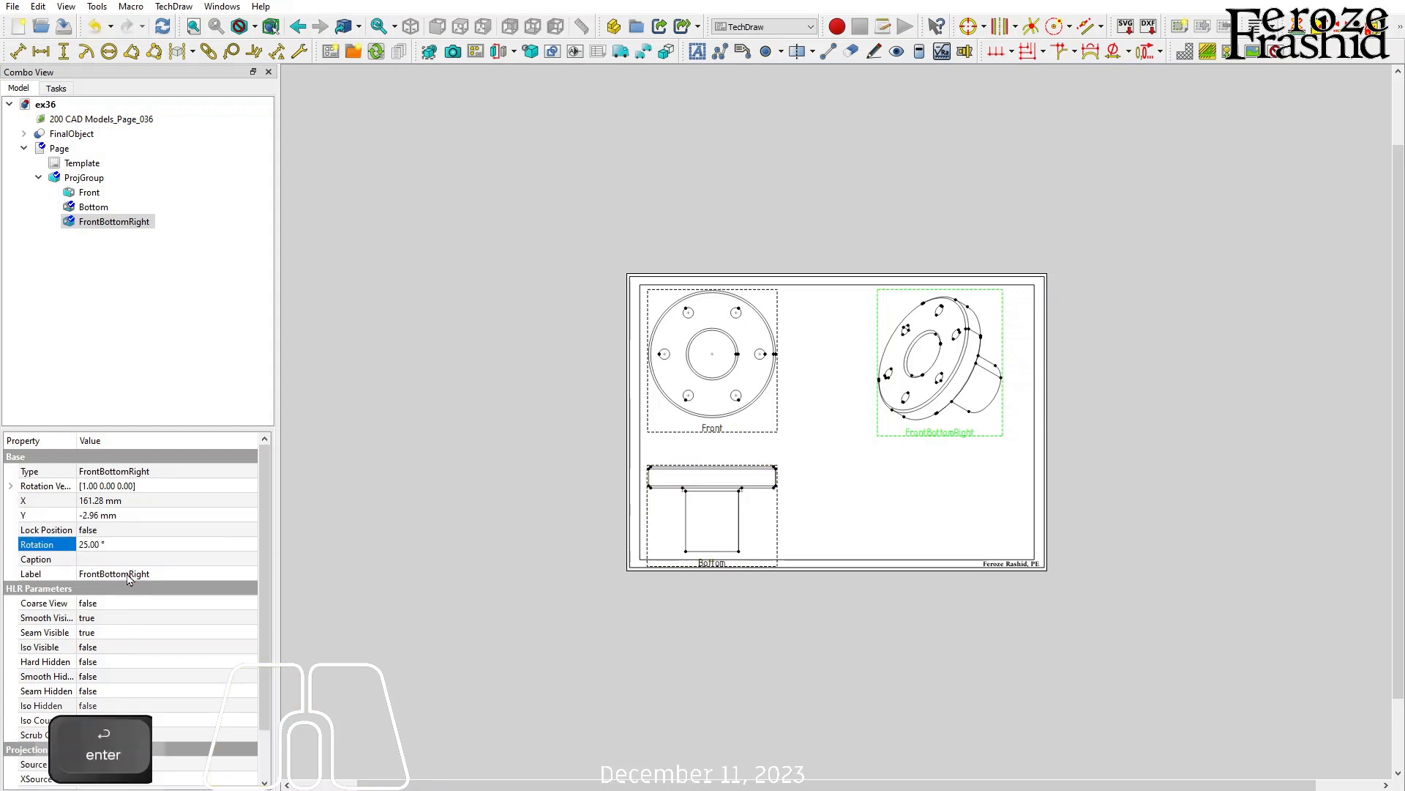
{"action": "left_click", "coordinate": [536, 603]}
{"action": "key", "text": "F5"}
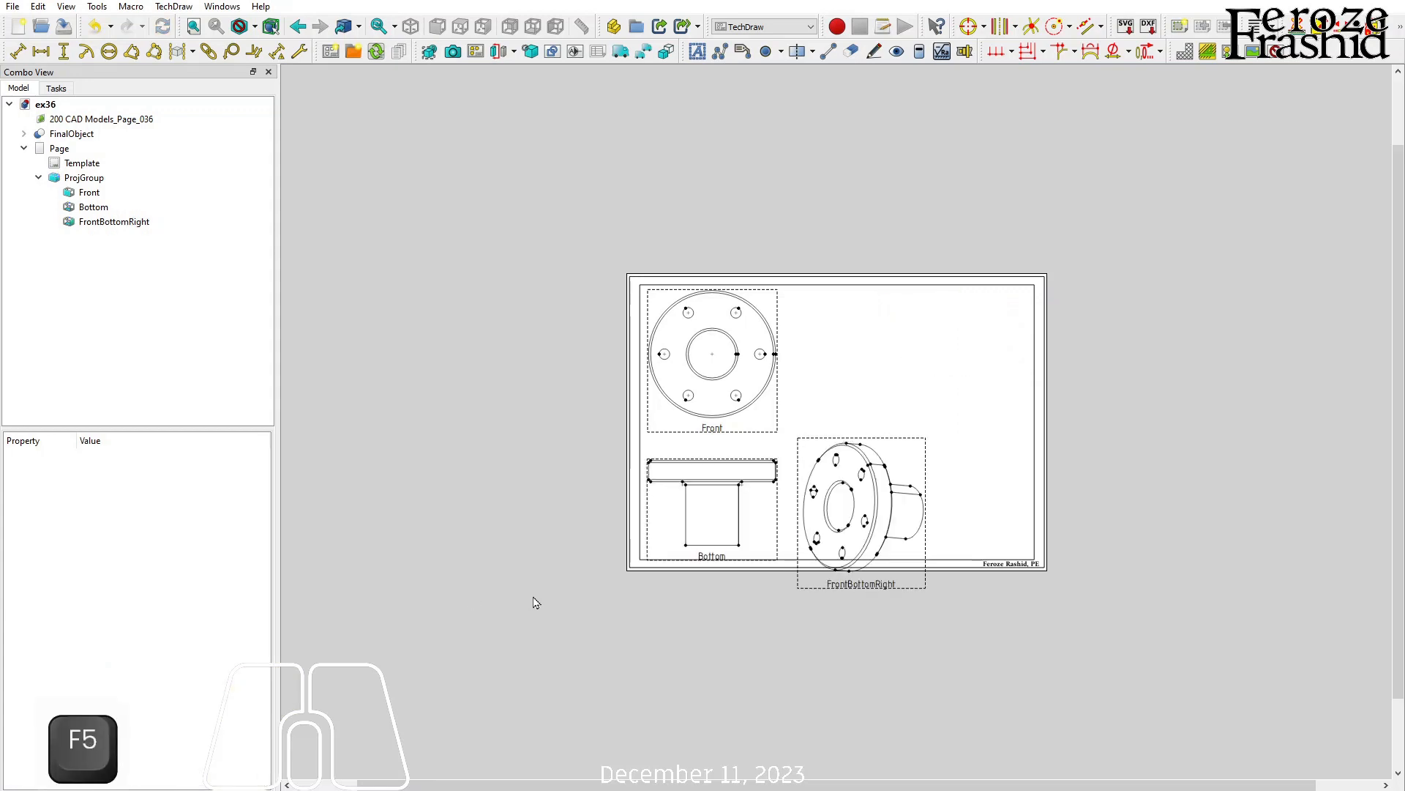
- Set the FrontBottomRight view's rotation to -25°
{"action": "left_click", "coordinate": [873, 590]}
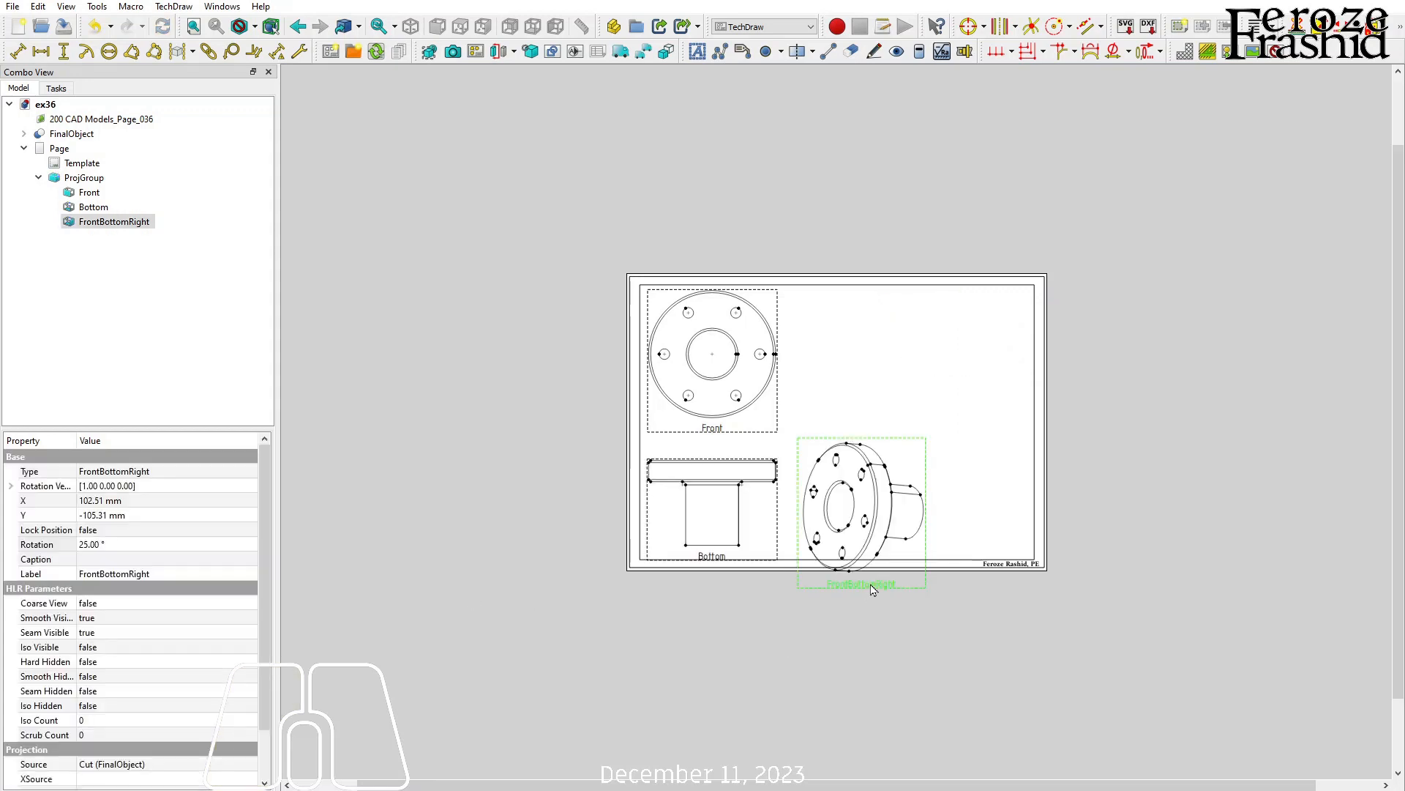
{"action": "left_click", "coordinate": [92, 544]}
{"action": "type", "text": "-25"}
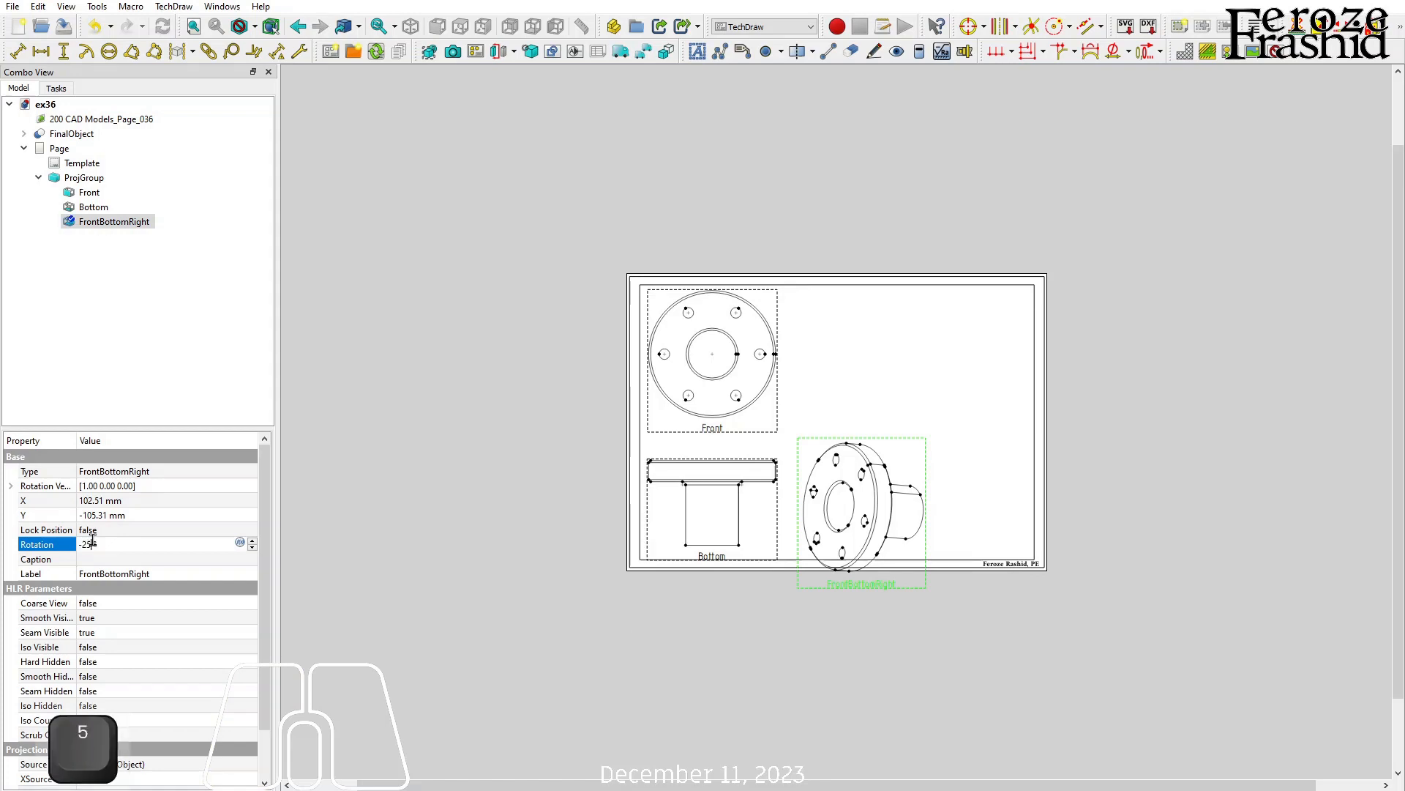
{"action": "key", "text": "Return"}
{"action": "left_click", "coordinate": [380, 470]}
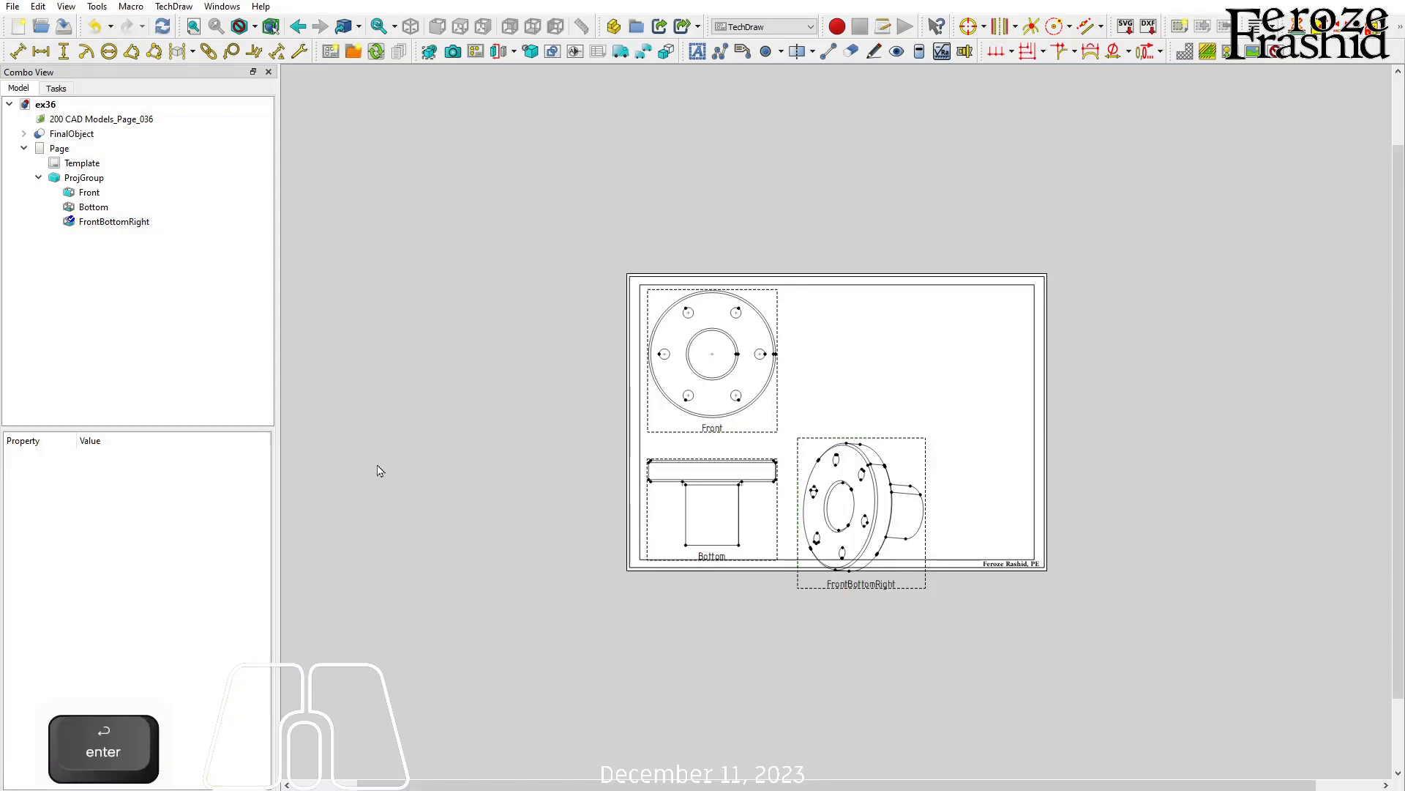
- Recompute the drawing, move the FrontBottomRight view into the page's upper-right corner, and set its Lock Position to true
{"action": "key", "text": "F5"}
{"action": "left_click", "coordinate": [861, 579]}
{"action": "left_click_drag", "start_coordinate": [861, 579], "coordinate": [961, 430]}
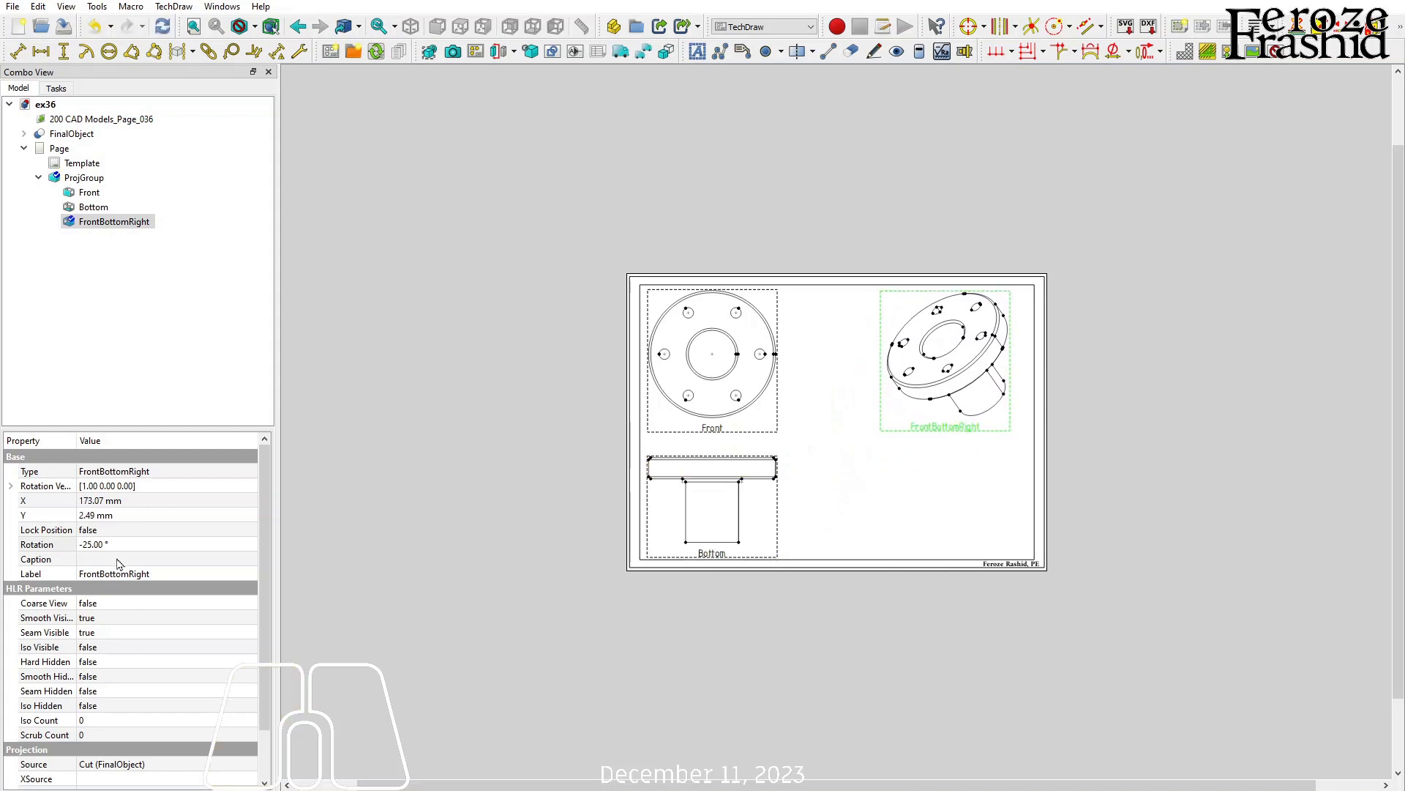
{"action": "left_click", "coordinate": [108, 532]}
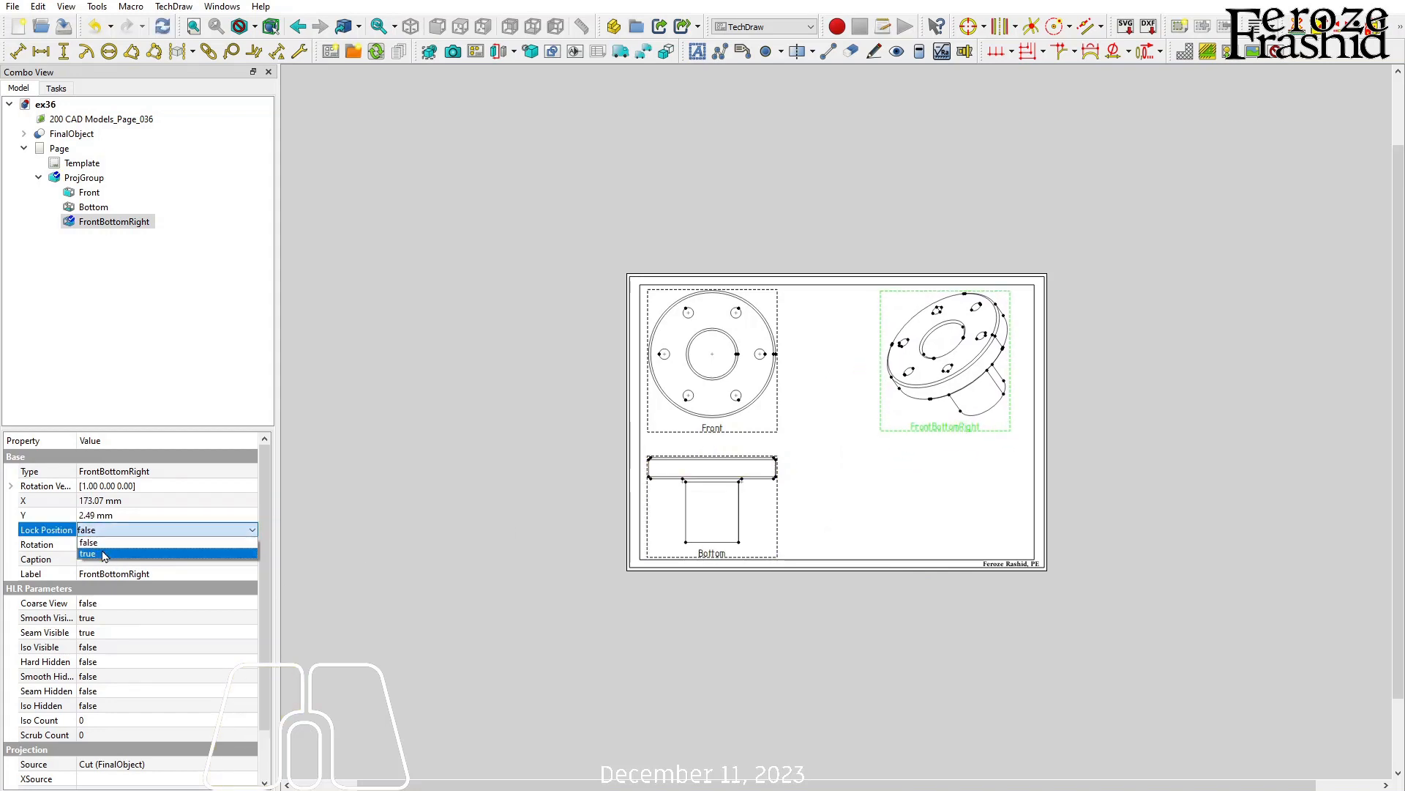
{"action": "left_click", "coordinate": [109, 549]}
{"action": "left_click", "coordinate": [399, 549]}
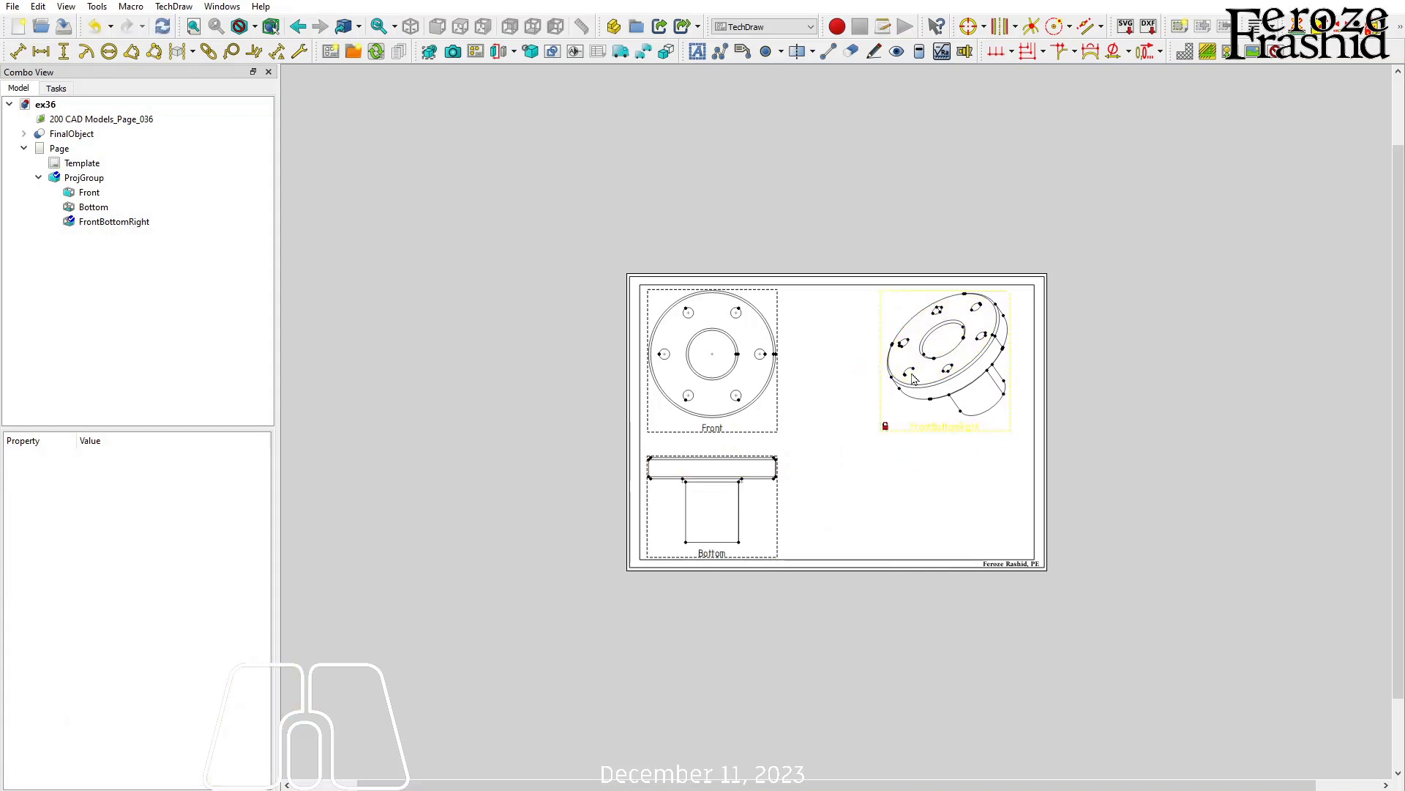
- Nudge the front view slightly to the right so the whole projection group shifts within the page border
{"action": "left_click", "coordinate": [738, 430]}
{"action": "left_click_drag", "start_coordinate": [738, 431], "coordinate": [733, 430]}
{"action": "left_click", "coordinate": [874, 515]}
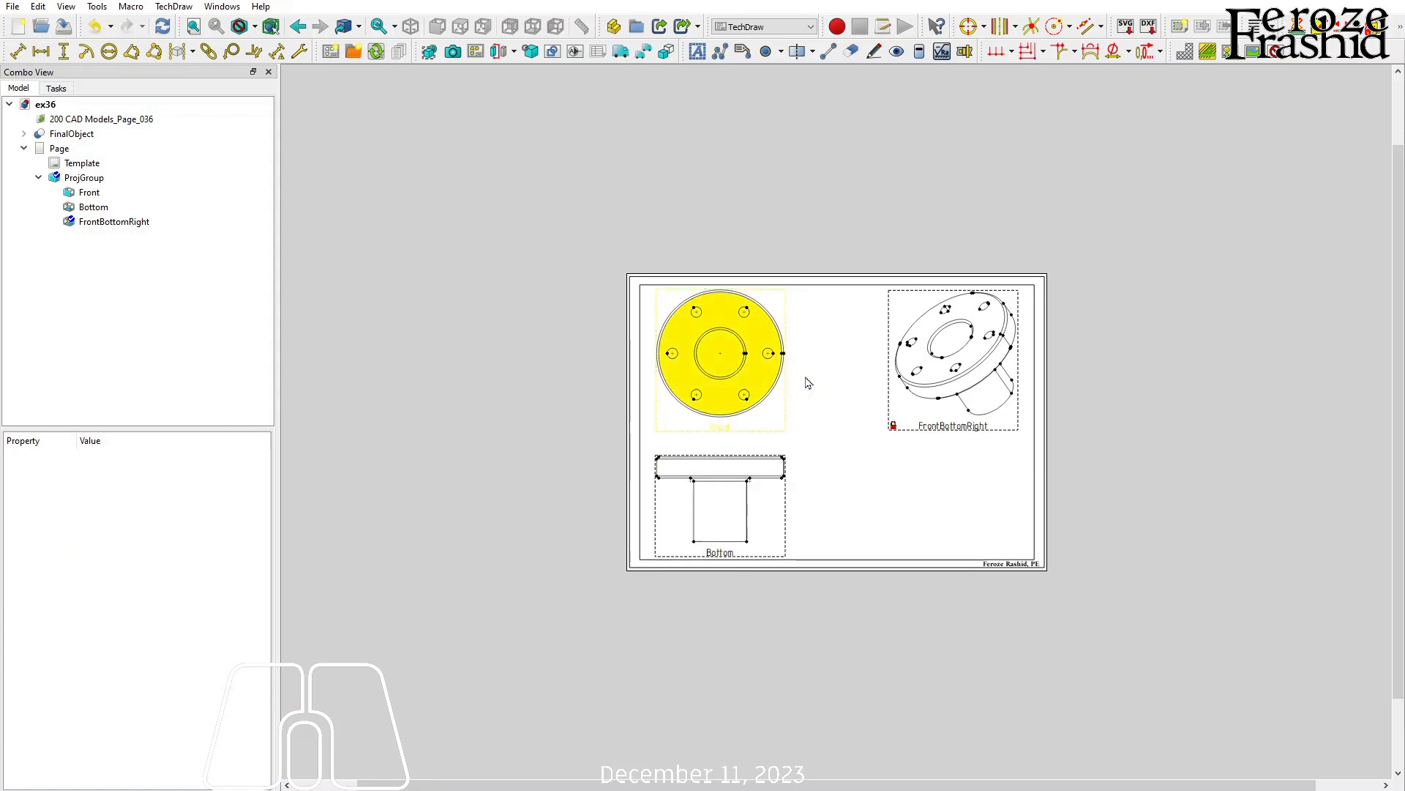
- Start a section view from the front view with view direction (0, 1, 0) and enable Live Update
{"action": "scroll", "coordinate": [838, 410], "scroll_direction": "up", "scroll_amount": 4}
{"action": "scroll", "coordinate": [986, 486], "scroll_direction": "up", "scroll_amount": 1}
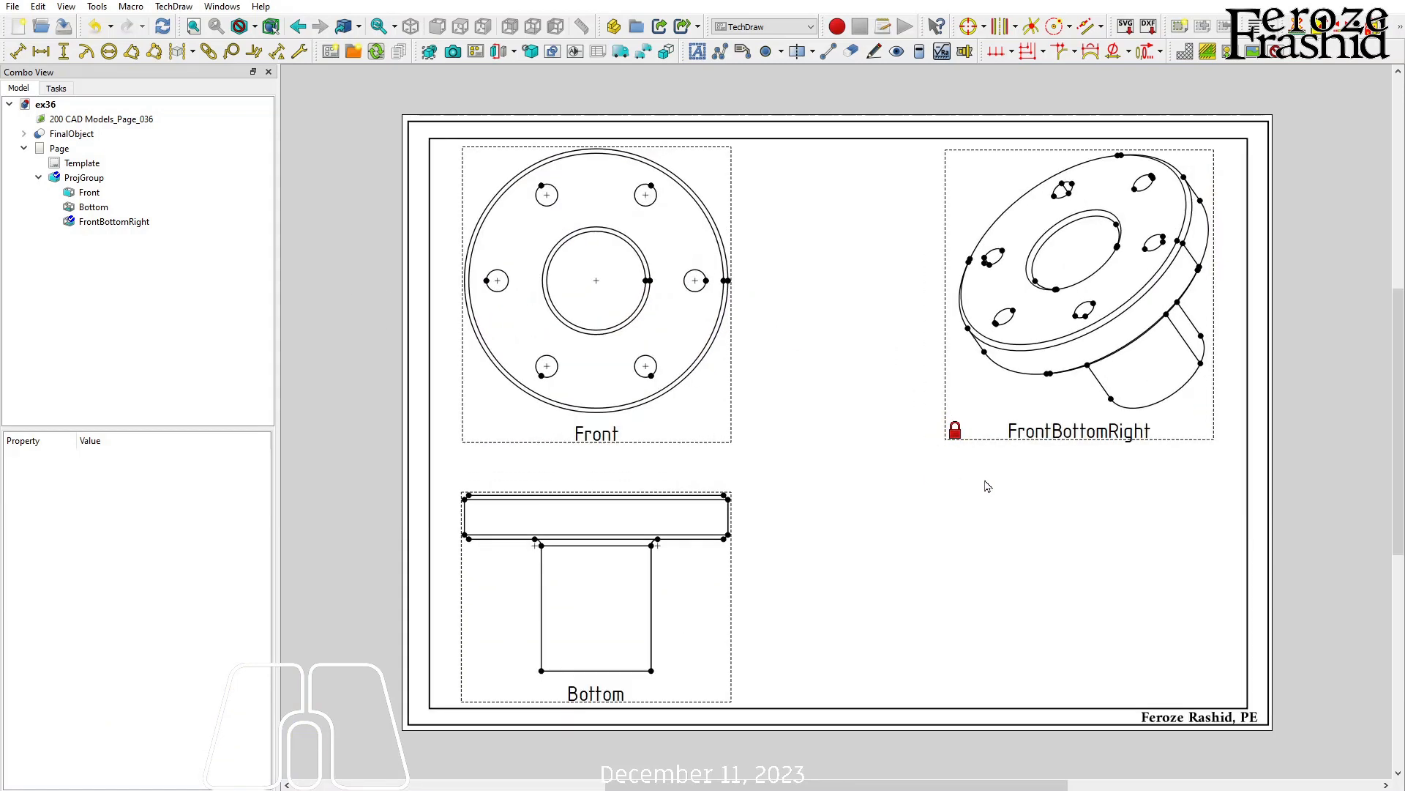
{"action": "mouse_move", "coordinate": [851, 538]}
{"action": "middle_mouse_down", "text": "shift"}
{"action": "mouse_move", "coordinate": [800, 538]}
{"action": "mouse_move", "coordinate": [822, 540]}
{"action": "middle_mouse_up", "text": "shift"}
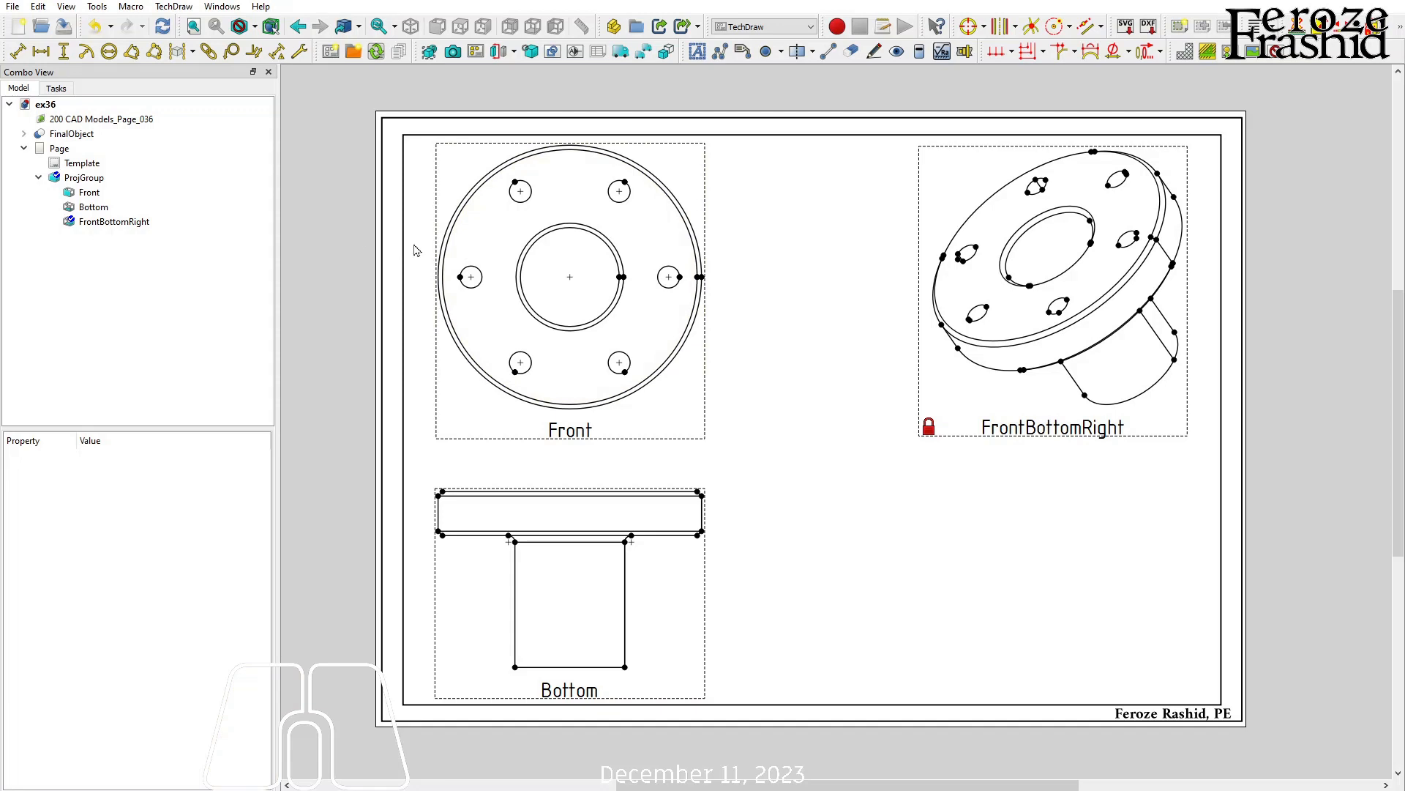
{"action": "left_click", "coordinate": [465, 239]}
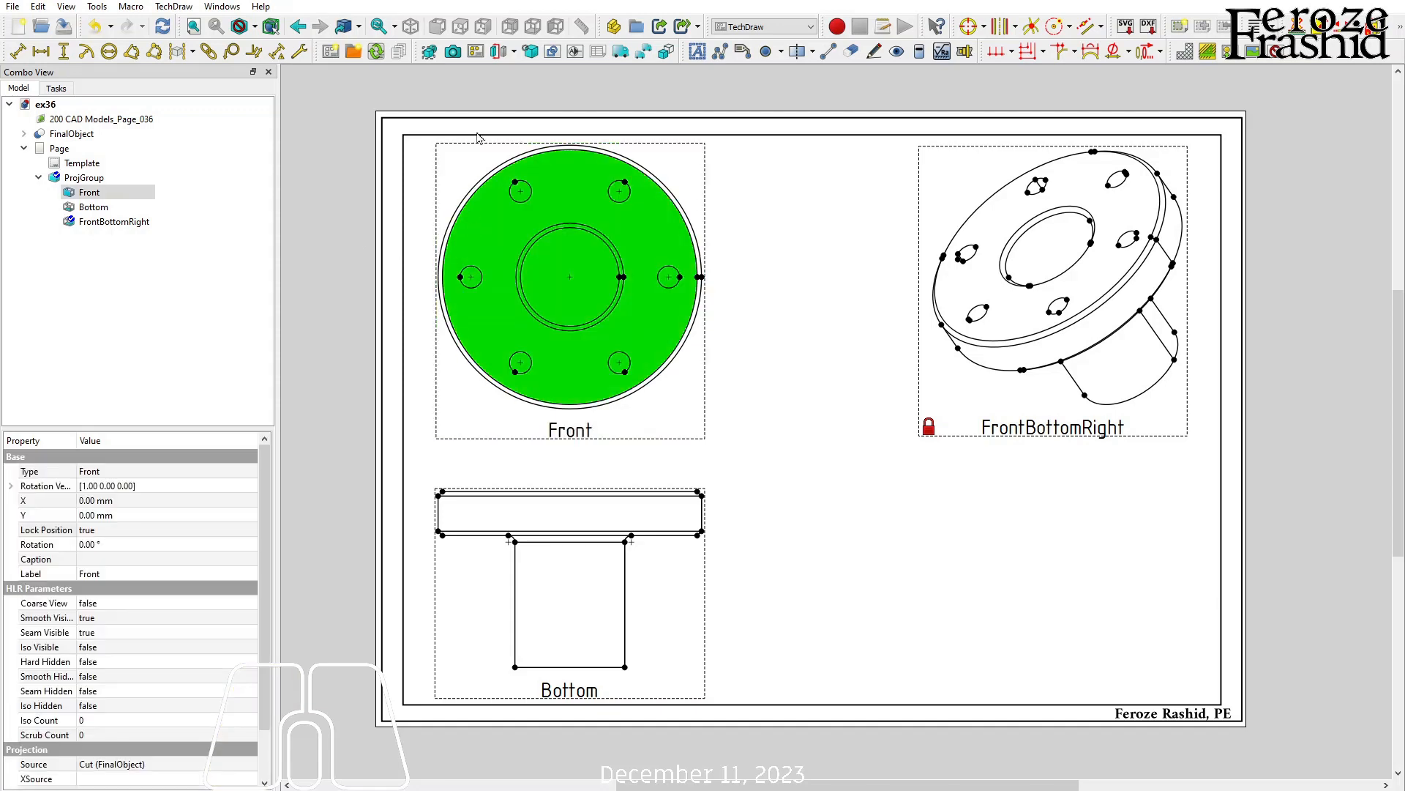
{"action": "left_click", "coordinate": [515, 52]}
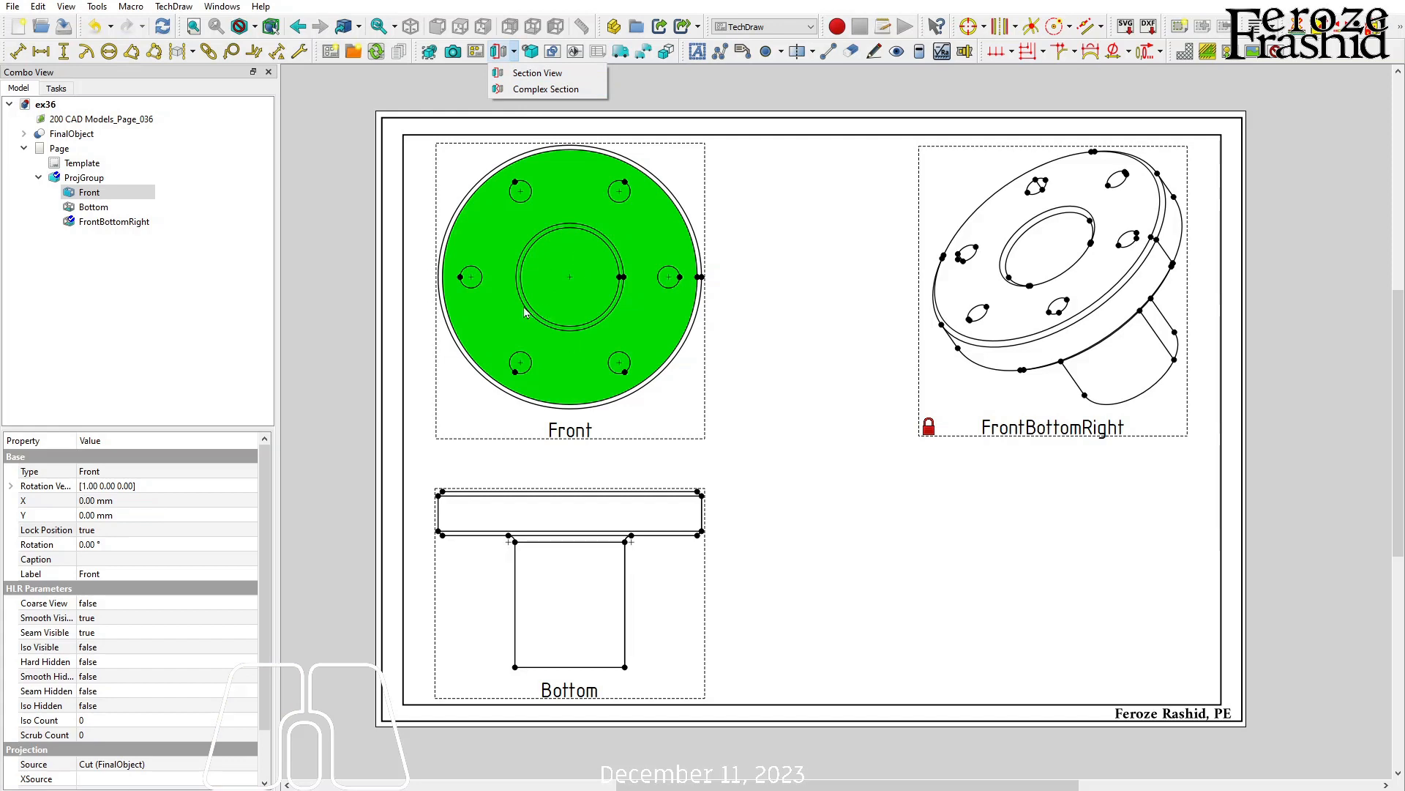
{"action": "left_click", "coordinate": [530, 75]}
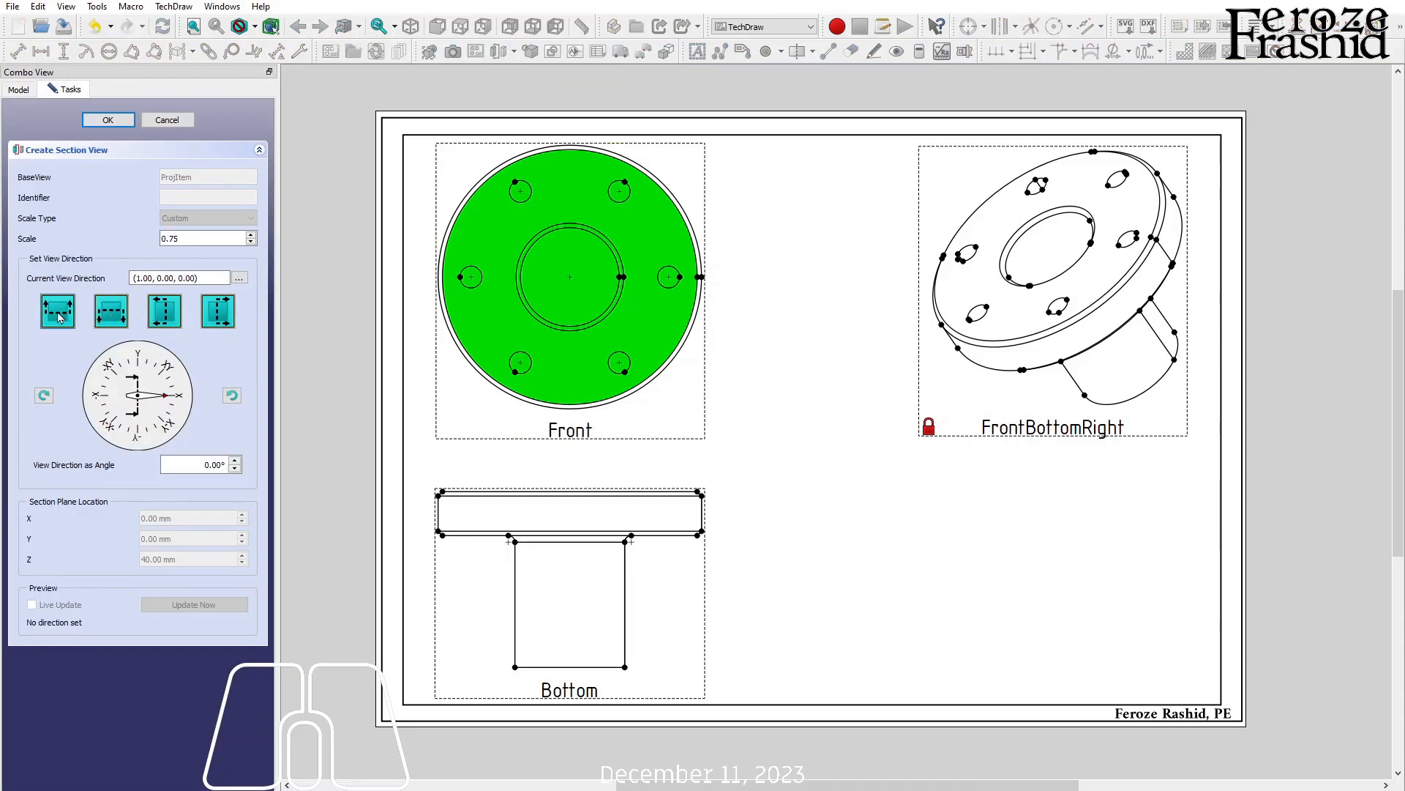
{"action": "left_click", "coordinate": [112, 316]}
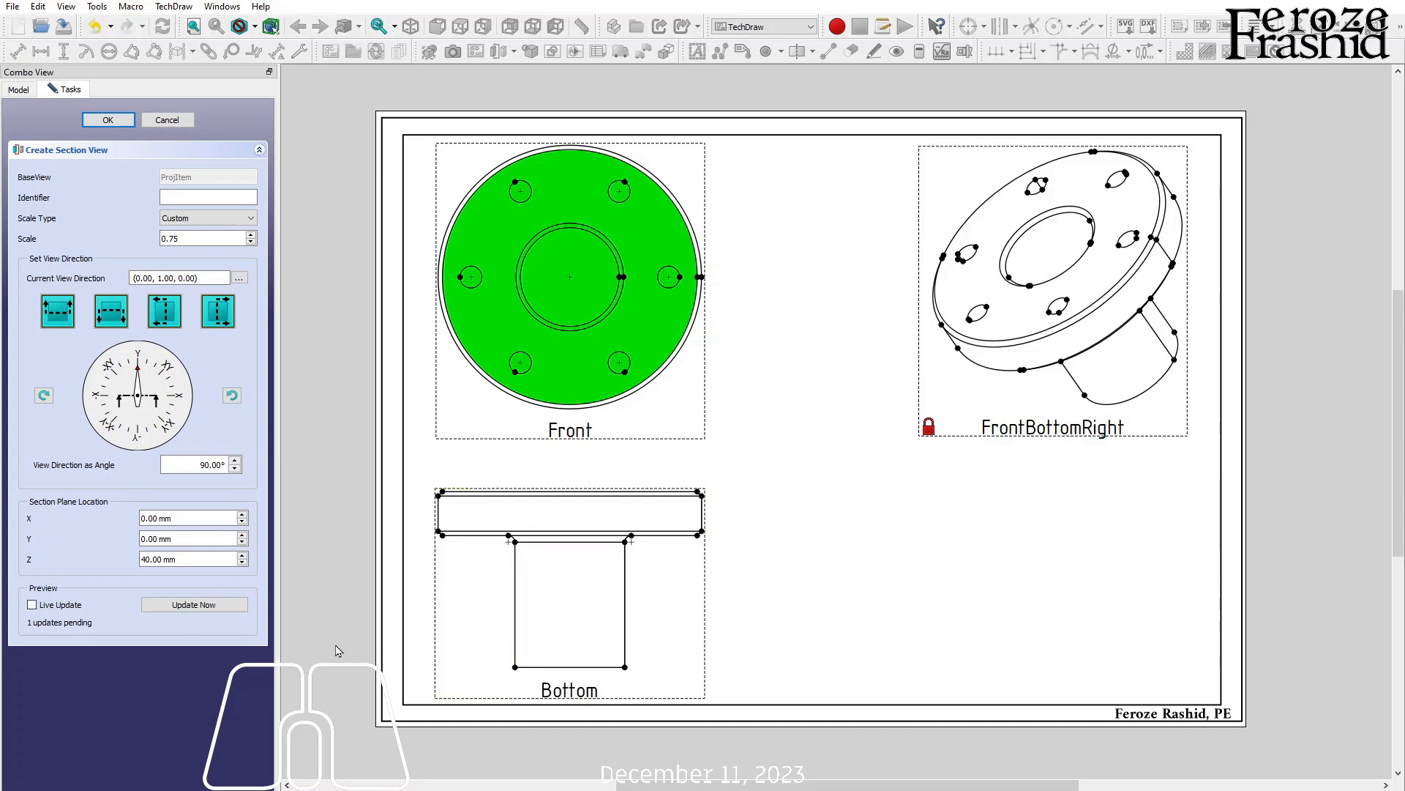
{"action": "left_click", "coordinate": [62, 606]}
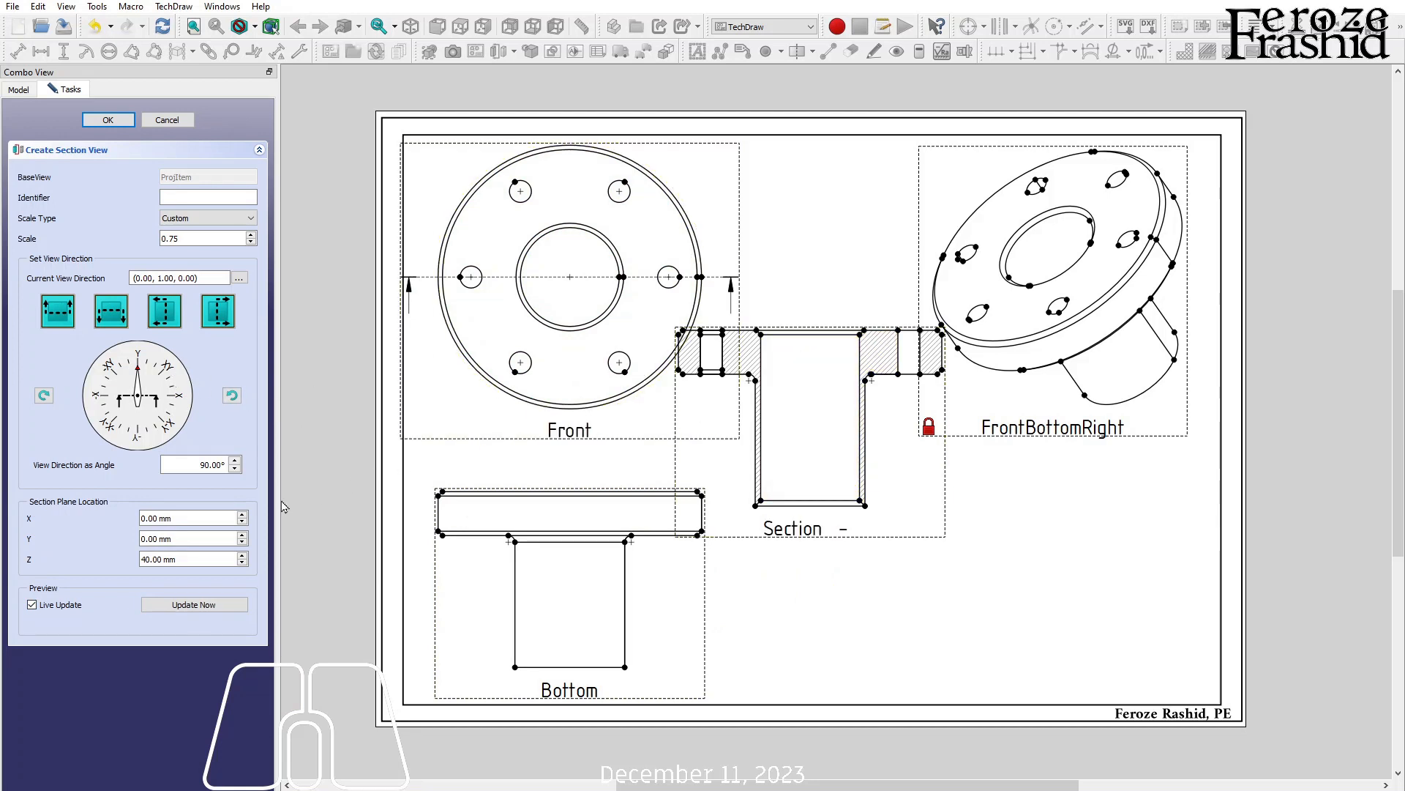
- Set the section view's identifier to A, keep its 0.75 scale, and create the section
{"action": "left_click", "coordinate": [177, 199]}
{"action": "type", "text": "A"}
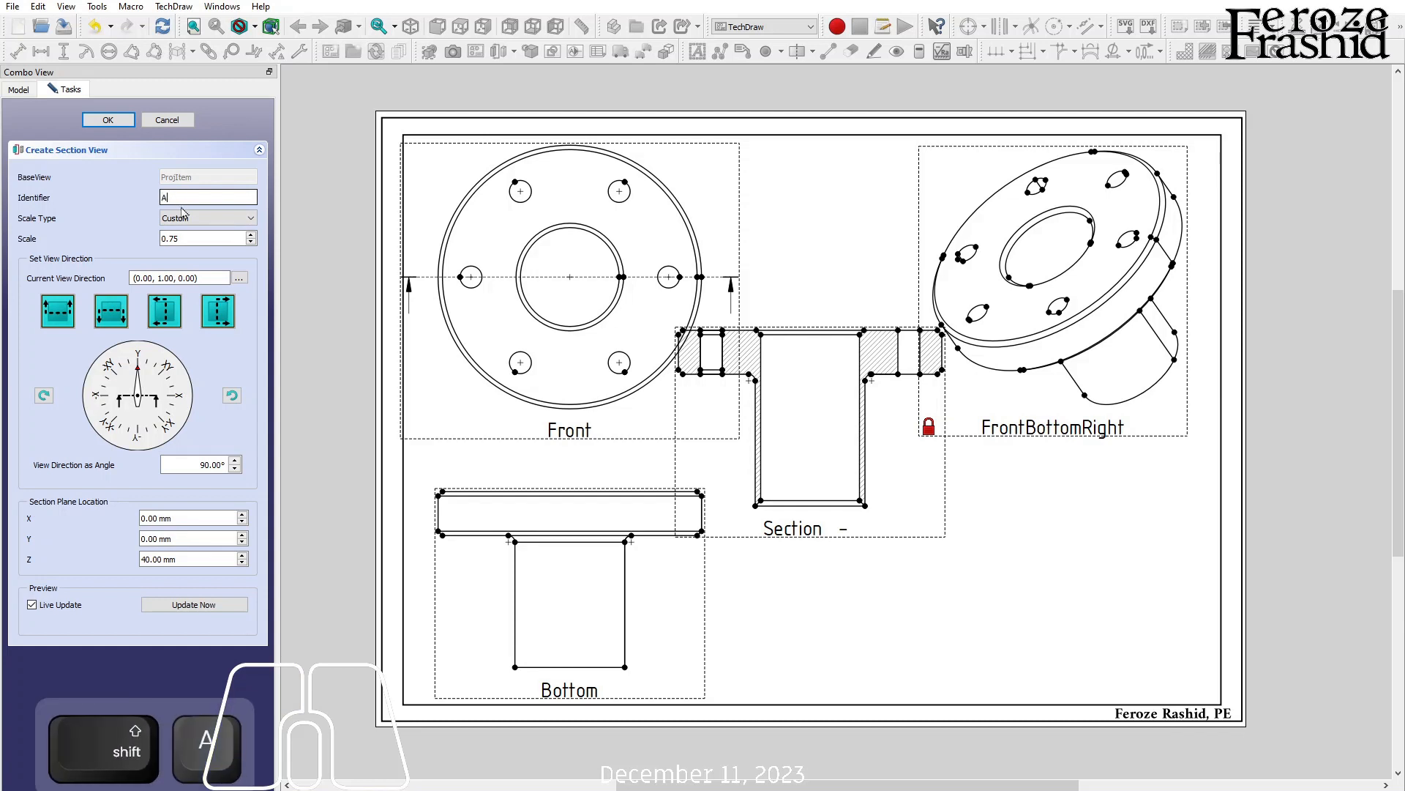
{"action": "left_click", "coordinate": [185, 238]}
{"action": "left_click", "coordinate": [190, 197]}
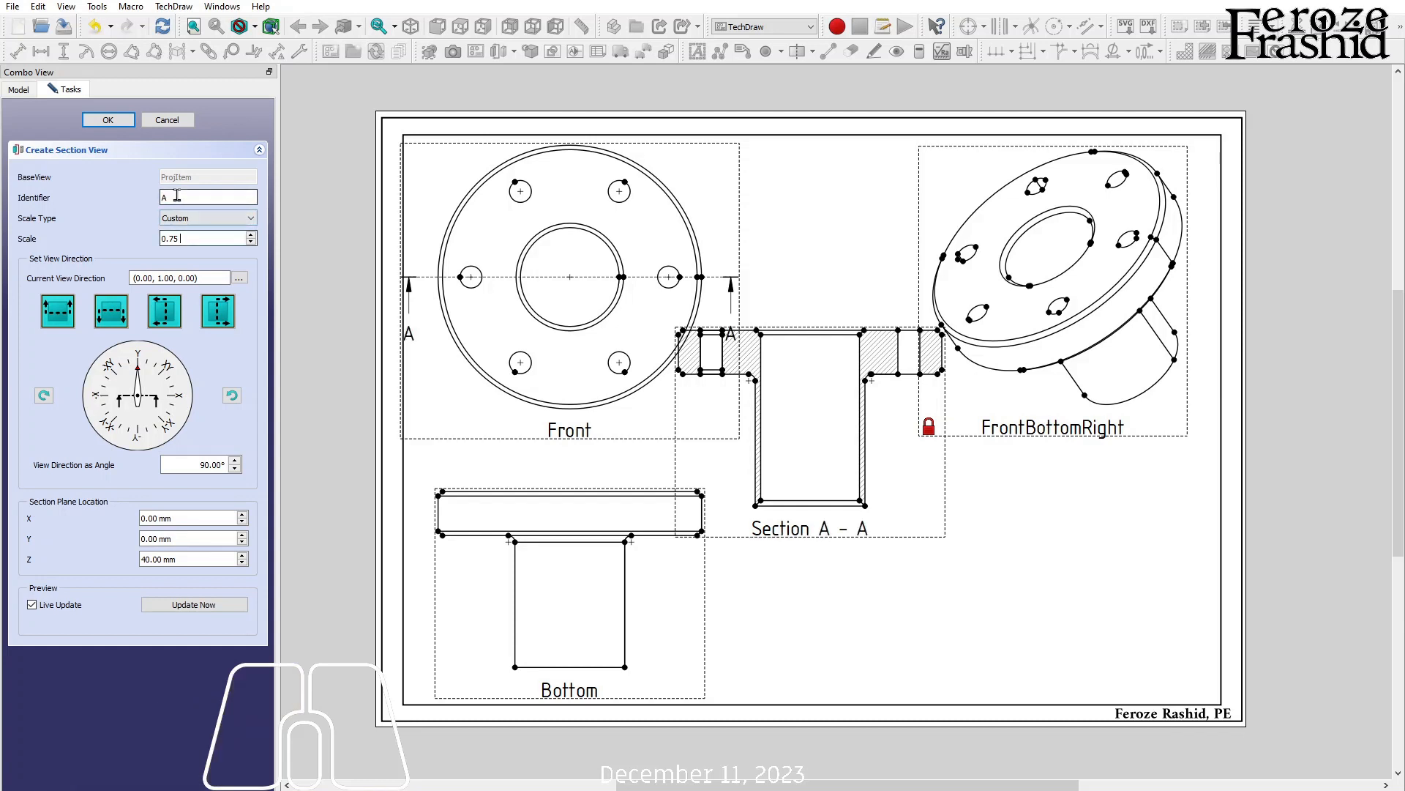
{"action": "left_click", "coordinate": [109, 120]}
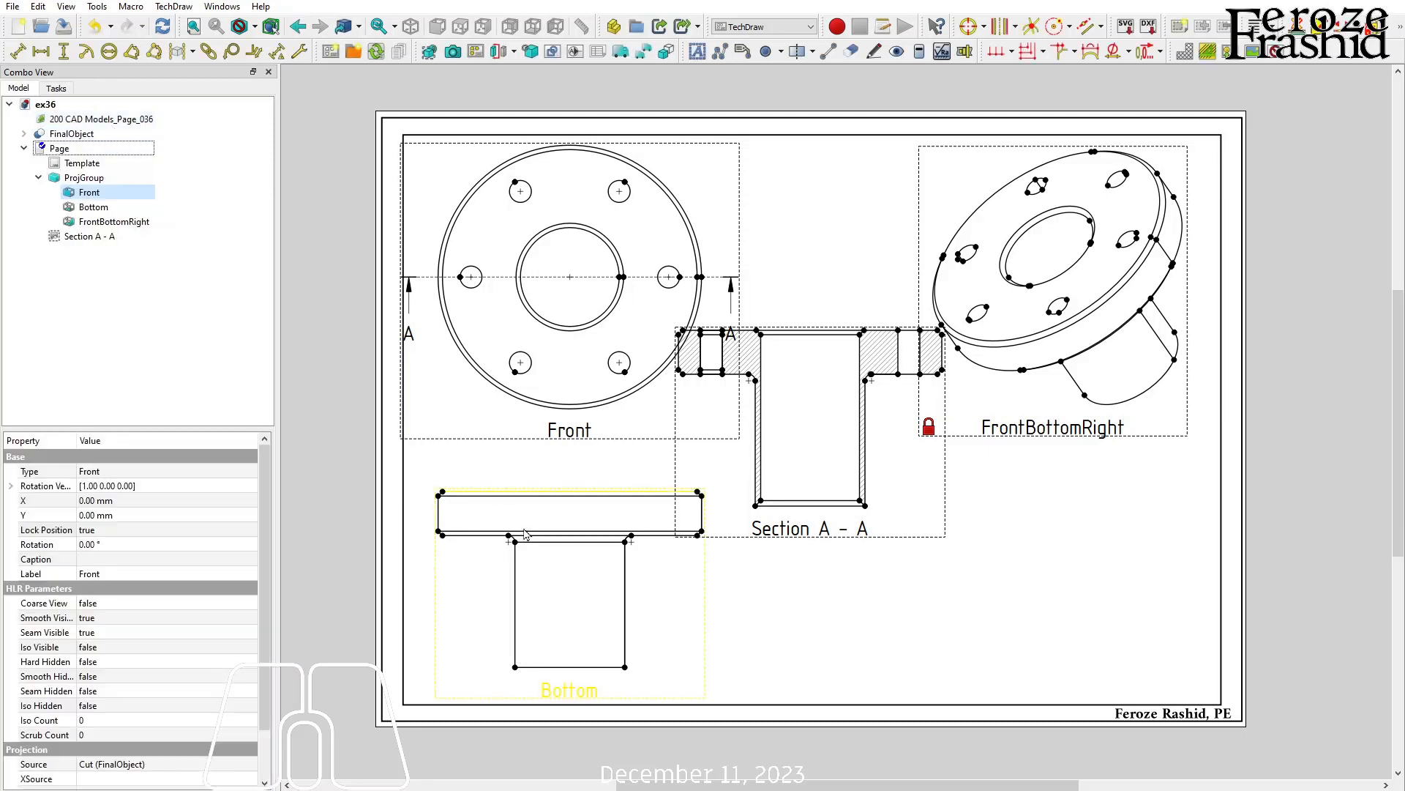
- Move the Section A - A view level with the Bottom view and to its right, leaving a gap between them
{"action": "left_click_drag", "start_coordinate": [785, 542], "coordinate": [811, 703]}
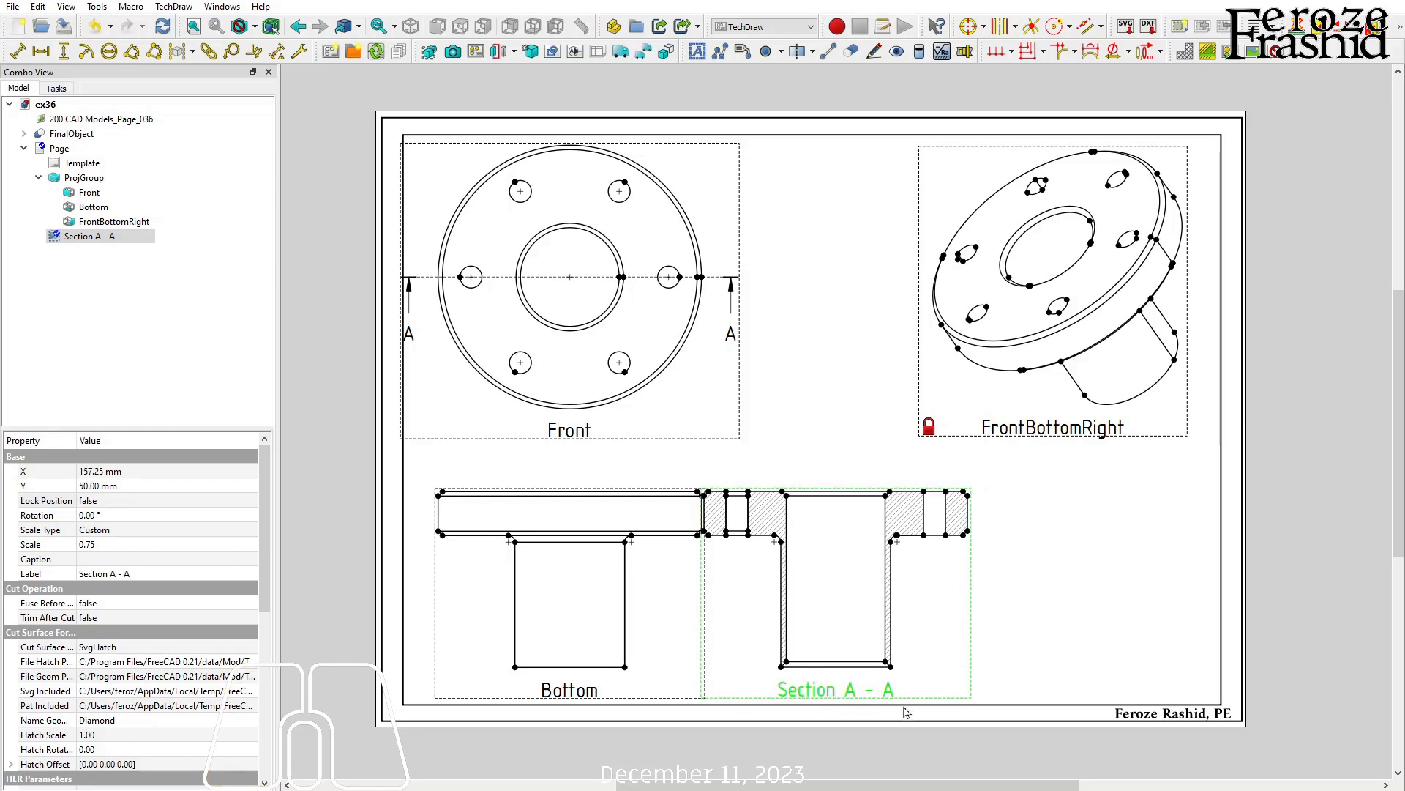
{"action": "key", "text": "Right"}
{"action": "left_click_drag", "start_coordinate": [888, 701], "coordinate": [934, 697]}
{"action": "left_click", "coordinate": [1127, 615]}
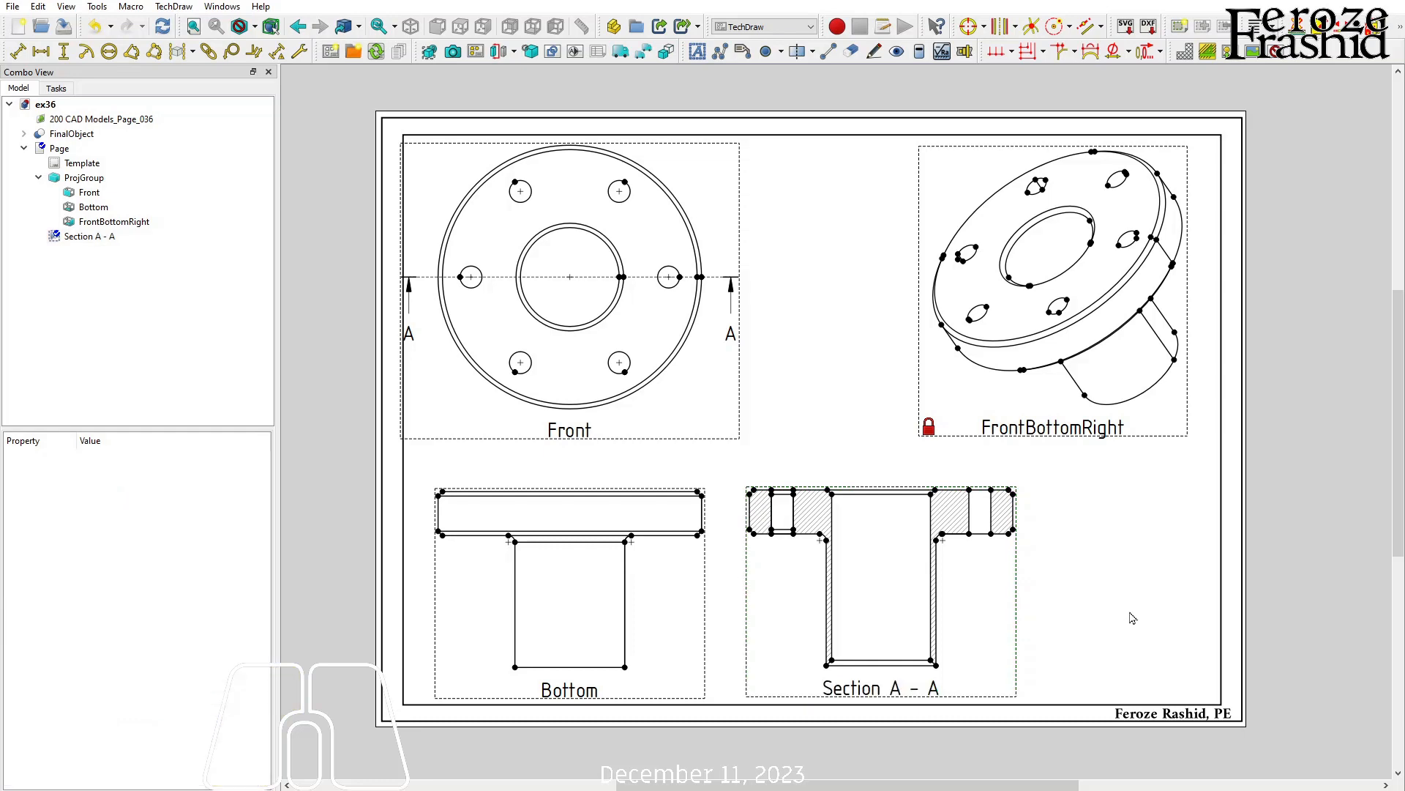
- Add a horizontal dimension across the central bore of Section A - A, place it above the view, and prefix it with a diameter symbol
{"action": "scroll", "coordinate": [945, 577], "scroll_direction": "up", "scroll_amount": 1}
{"action": "scroll", "coordinate": [944, 576], "scroll_direction": "up", "scroll_amount": 1}
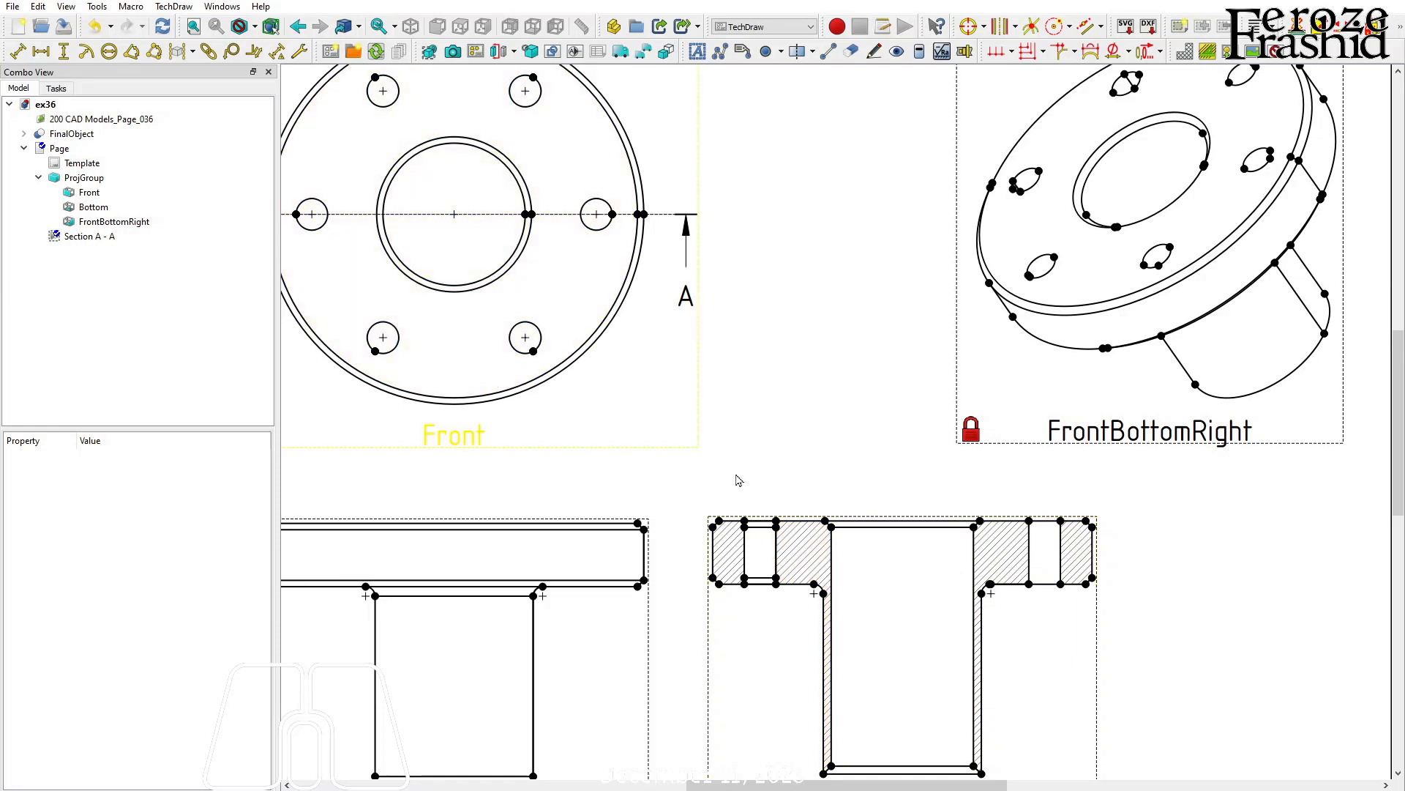
{"action": "scroll", "coordinate": [804, 542], "scroll_direction": "down", "scroll_amount": 2}
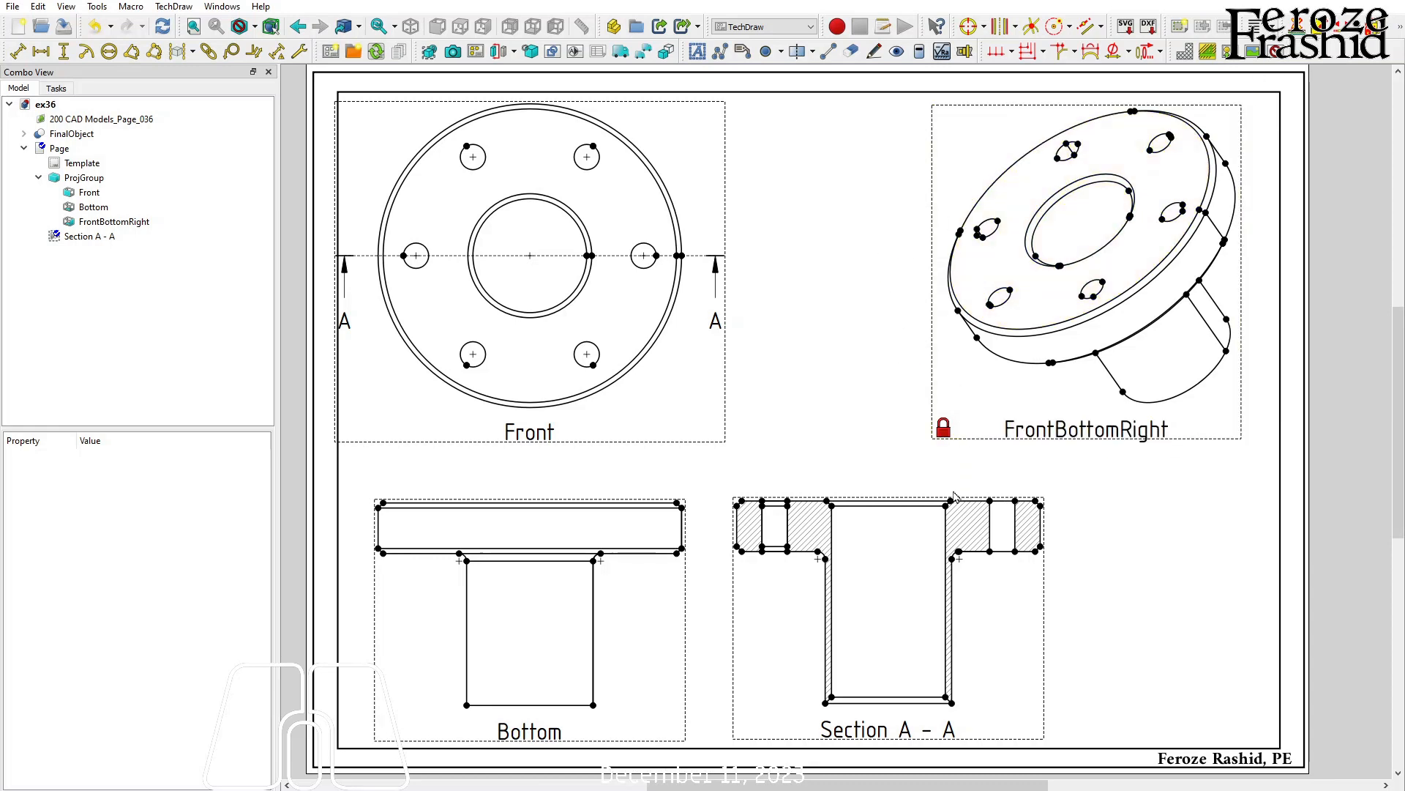
{"action": "left_click", "coordinate": [41, 54]}
{"action": "left_click", "coordinate": [750, 433]}
{"action": "left_click", "coordinate": [832, 506]}
{"action": "left_click", "coordinate": [945, 507], "text": "ctrl"}
{"action": "left_click", "coordinate": [41, 52]}
{"action": "left_click_drag", "start_coordinate": [881, 500], "coordinate": [883, 476]}
{"action": "left_click", "coordinate": [1114, 52]}
- Add a horizontal dimension across the flange's outer edges in Section A - A and prefix it with a diameter symbol
{"action": "left_click", "coordinate": [739, 504]}
{"action": "left_click", "coordinate": [1038, 503], "text": "ctrl"}
{"action": "left_click", "coordinate": [41, 52]}
{"action": "left_click", "coordinate": [1114, 52]}
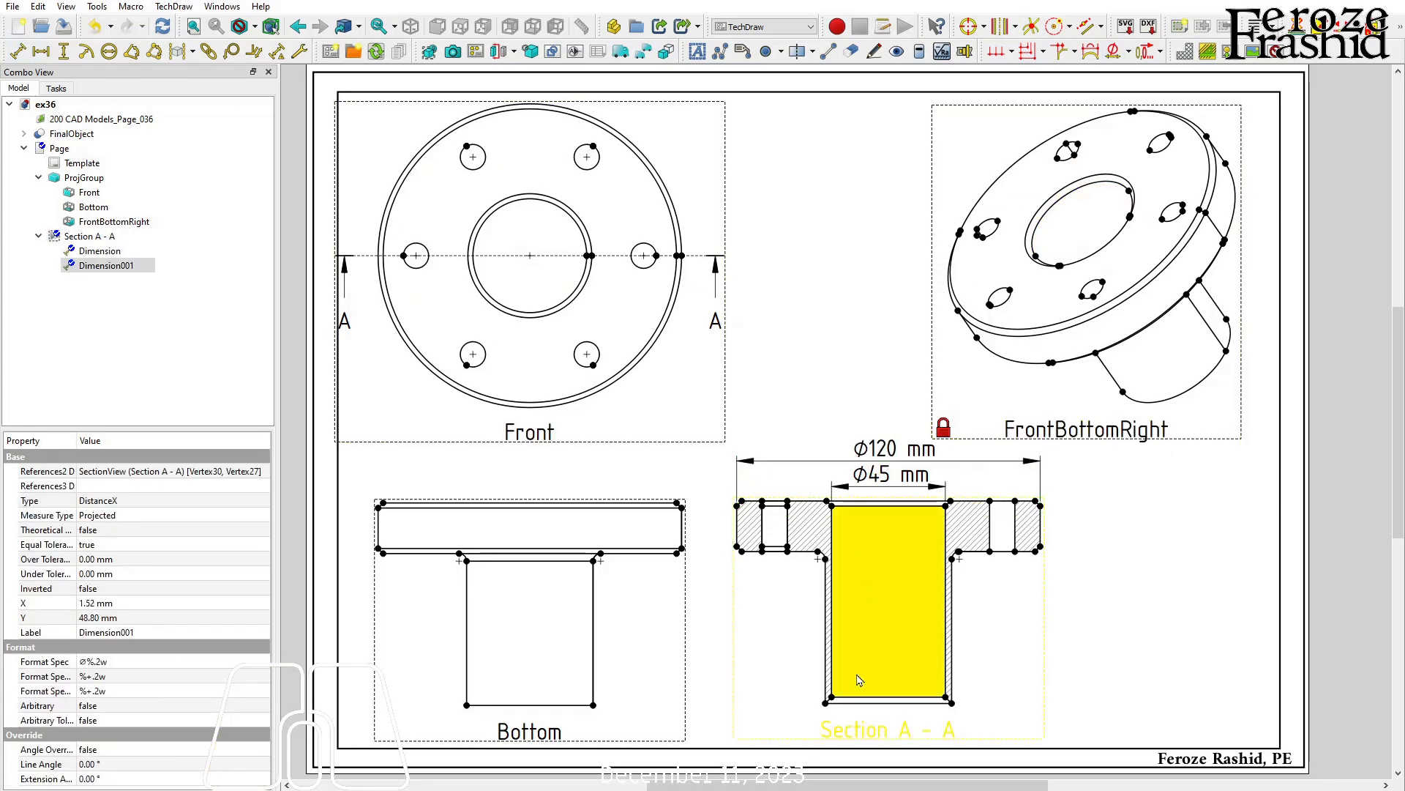
- Dimension the tube's outer width at the lower end of Section A - A, place the text to the right, and add a diameter symbol
{"action": "left_click", "coordinate": [826, 703]}
{"action": "left_click", "coordinate": [952, 702], "text": "ctrl"}
{"action": "left_click", "coordinate": [41, 52]}
{"action": "left_click_drag", "start_coordinate": [889, 707], "coordinate": [1018, 703]}
{"action": "left_click", "coordinate": [1113, 52]}
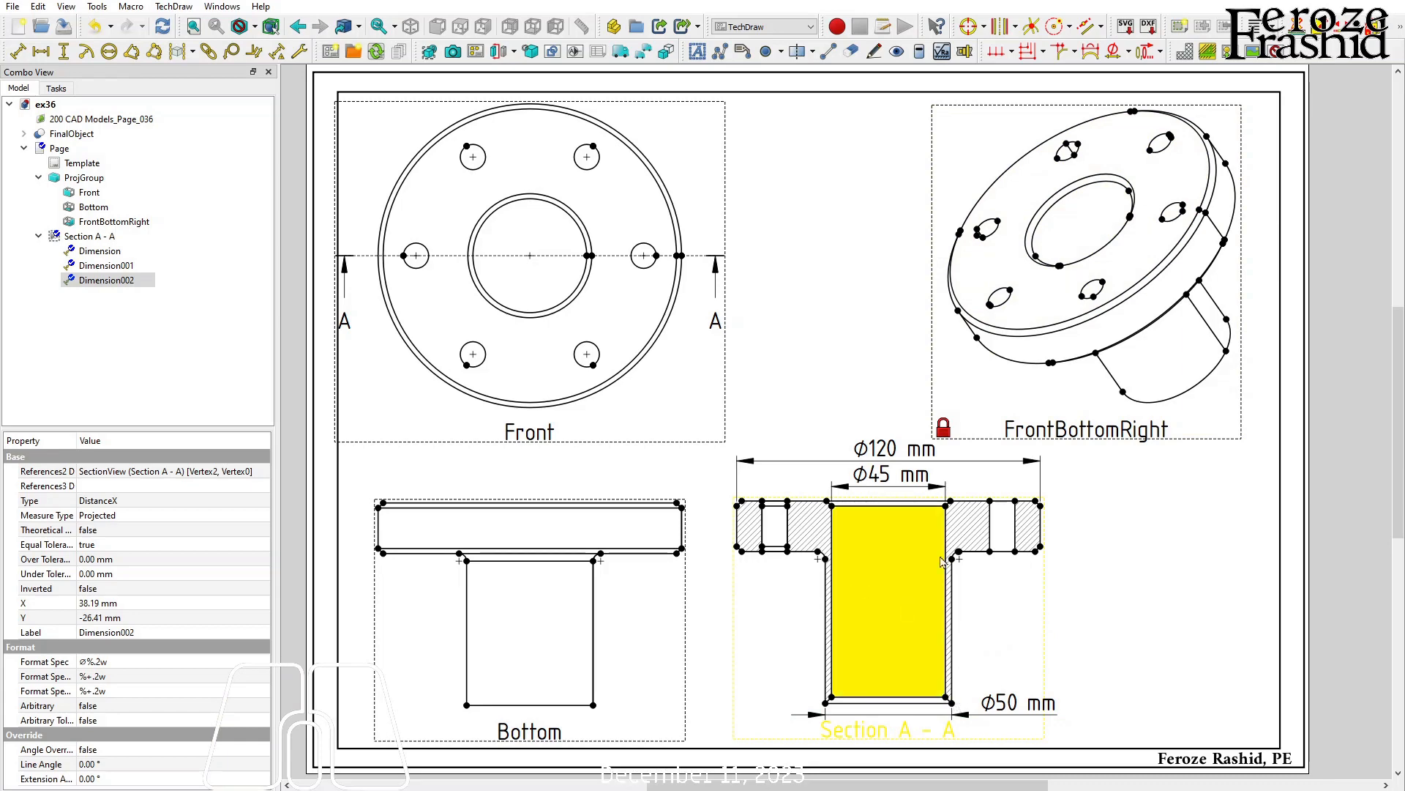
- Dimension the right bolt hole's width in Section A - A, place it below the flange, and prefix it with a diameter symbol
{"action": "left_click", "coordinate": [990, 551]}
{"action": "left_click", "coordinate": [1015, 552], "text": "ctrl"}
{"action": "left_click", "coordinate": [41, 52]}
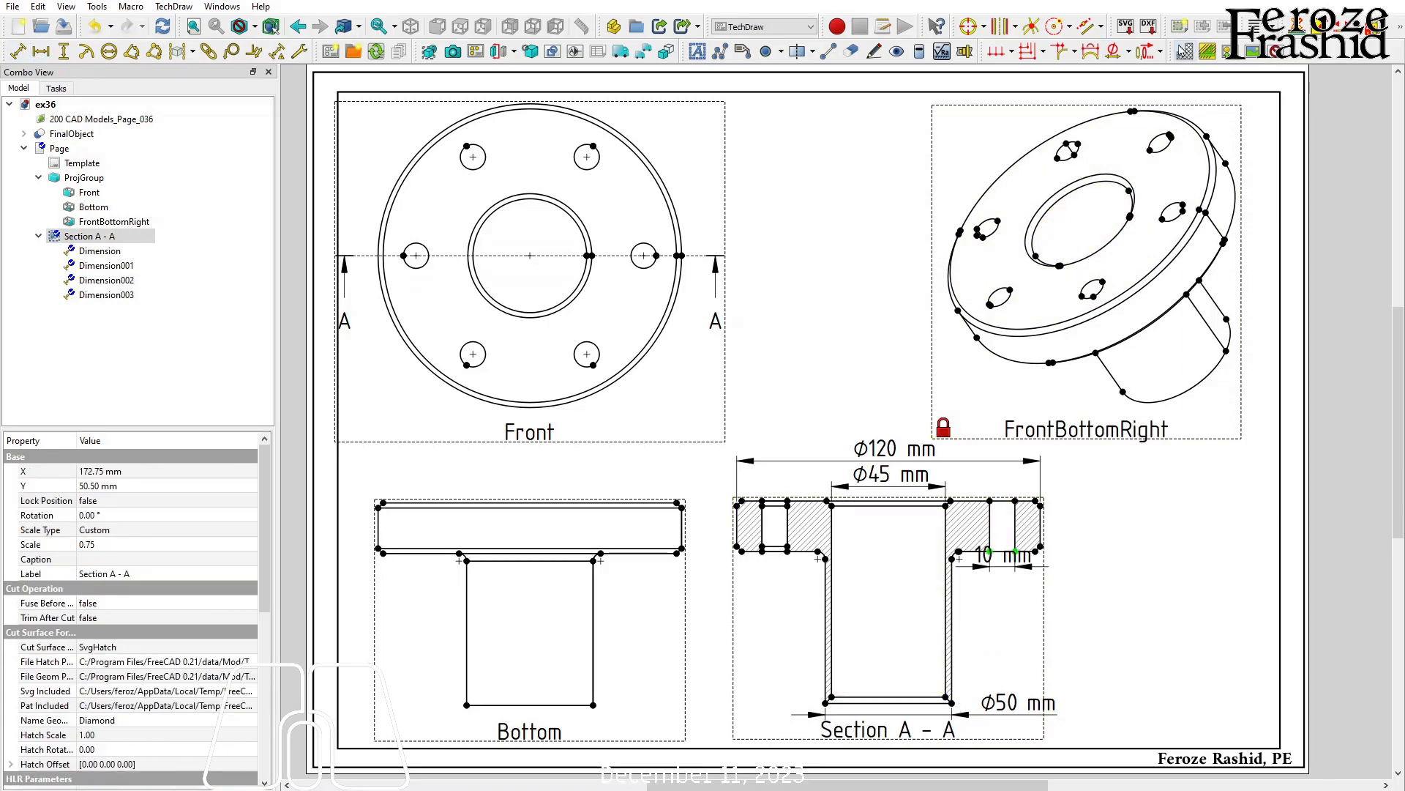
{"action": "mouse_move", "coordinate": [1007, 559]}
{"action": "left_mouse_down"}
{"action": "mouse_move", "coordinate": [1084, 578]}
{"action": "mouse_move", "coordinate": [1027, 576]}
{"action": "left_mouse_up"}
{"action": "left_click", "coordinate": [1114, 52]}
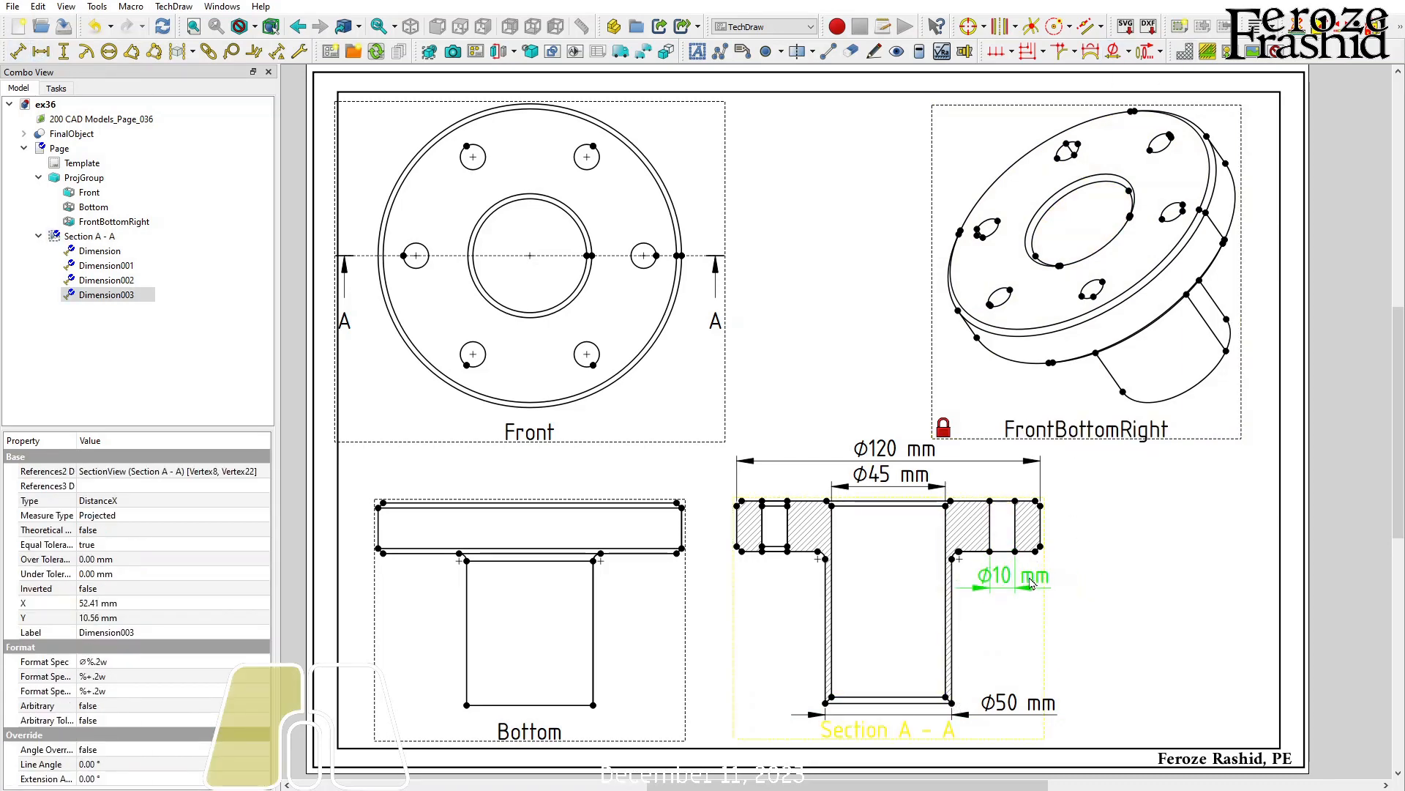
{"action": "left_click", "coordinate": [1007, 670]}
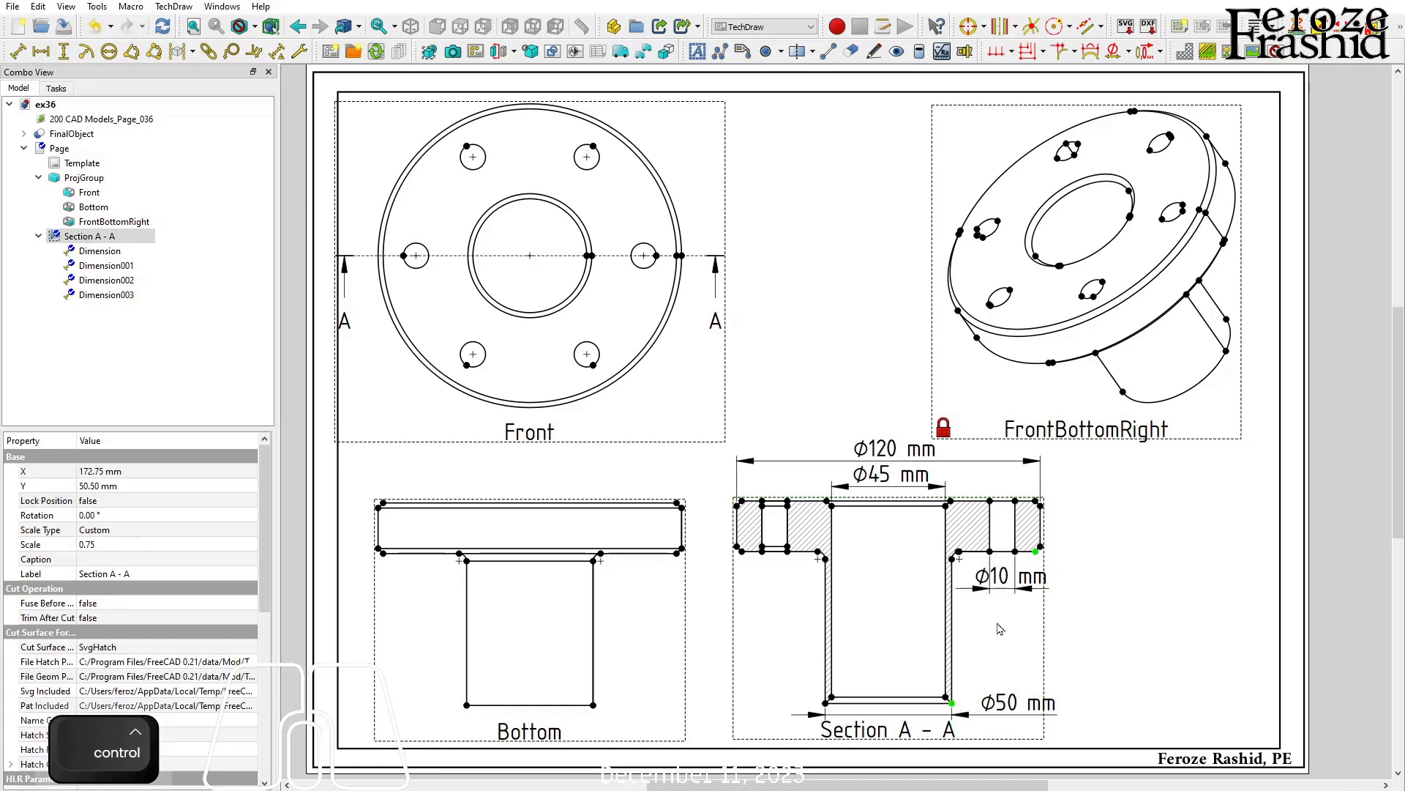
- Add vertical chain dimensions for the flange thickness and tube length right of Section A - A, and raise the tube diameter dimension slightly
{"action": "left_click", "coordinate": [951, 702], "text": "ctrl"}
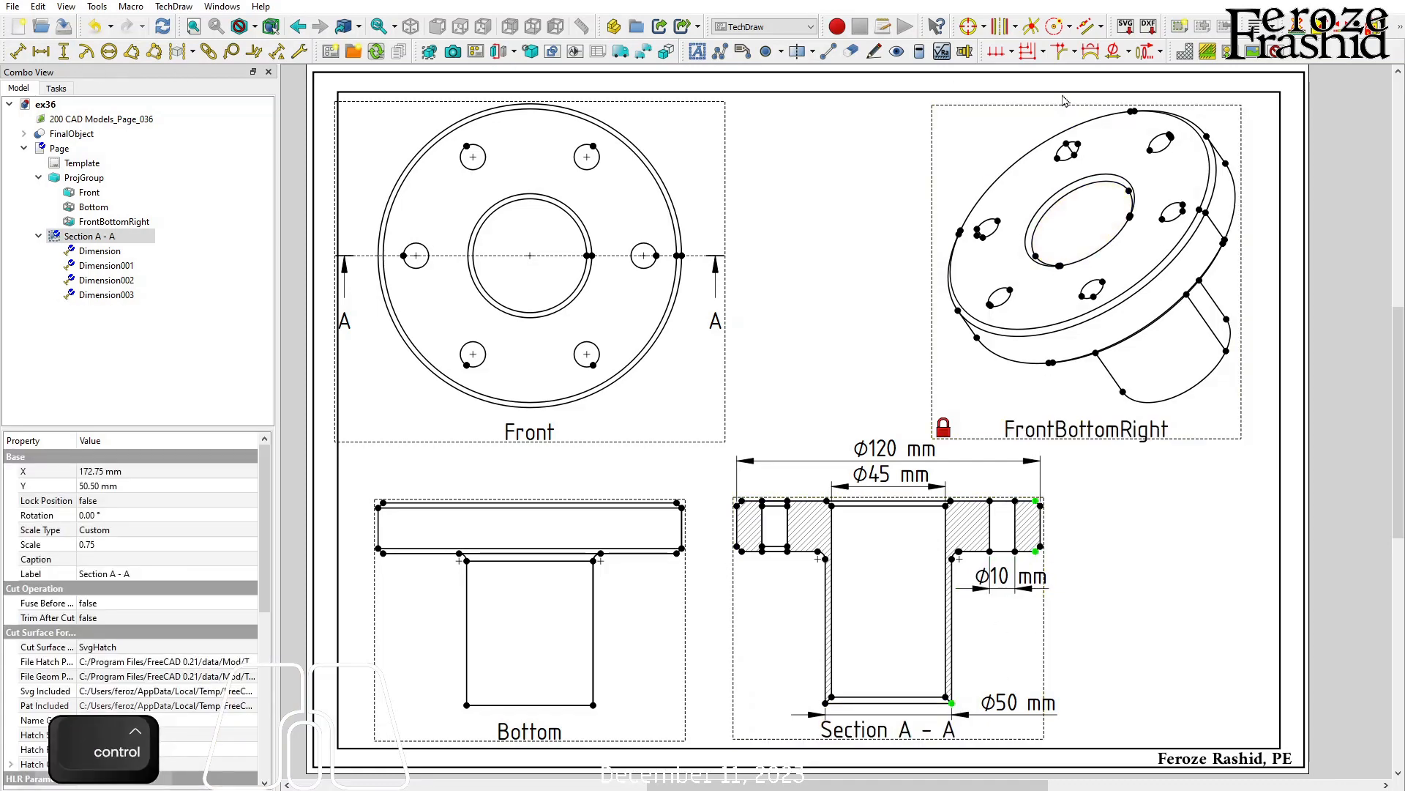
{"action": "left_click", "coordinate": [1012, 51]}
{"action": "left_click", "coordinate": [1061, 88]}
{"action": "left_click_drag", "start_coordinate": [1039, 529], "coordinate": [1067, 534]}
{"action": "left_click", "coordinate": [1120, 542]}
{"action": "left_click_drag", "start_coordinate": [999, 707], "coordinate": [1004, 698]}
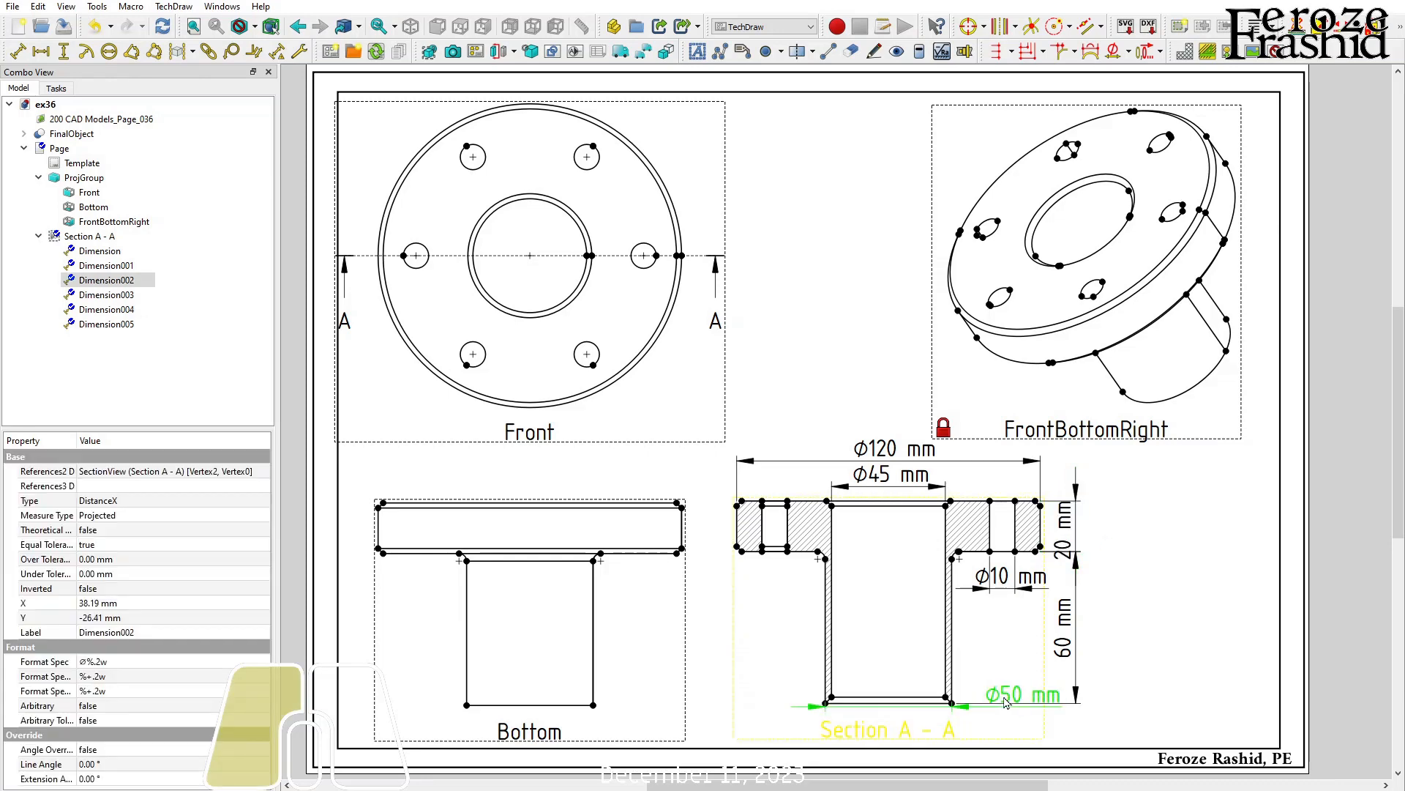
{"action": "left_click", "coordinate": [1107, 668]}
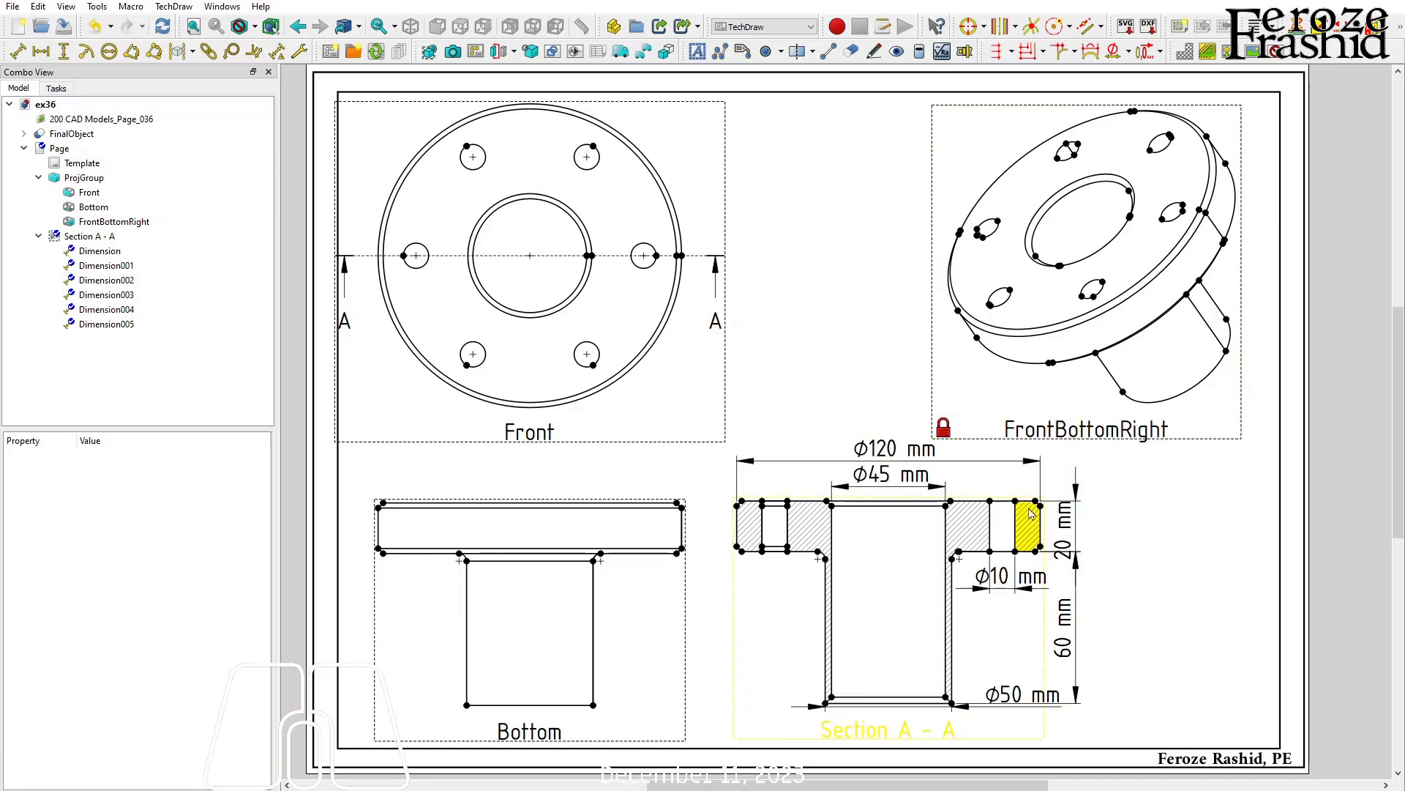
- Hide the view frames to check the drawing's appearance, and show them again
{"action": "scroll", "coordinate": [1131, 553], "scroll_direction": "down", "scroll_amount": 1}
{"action": "scroll", "coordinate": [1067, 361], "scroll_direction": "up", "scroll_amount": 1}
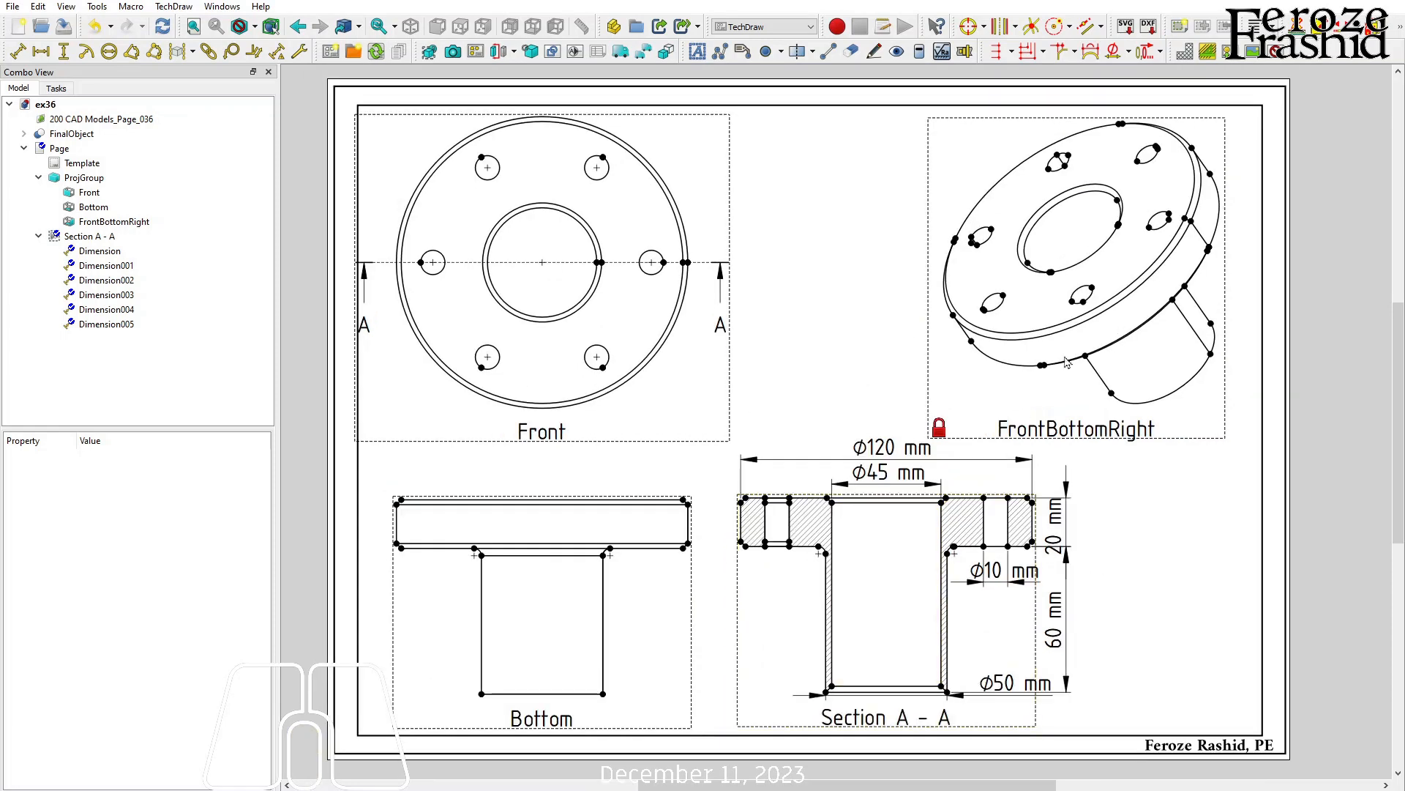
{"action": "left_click", "coordinate": [1276, 53]}
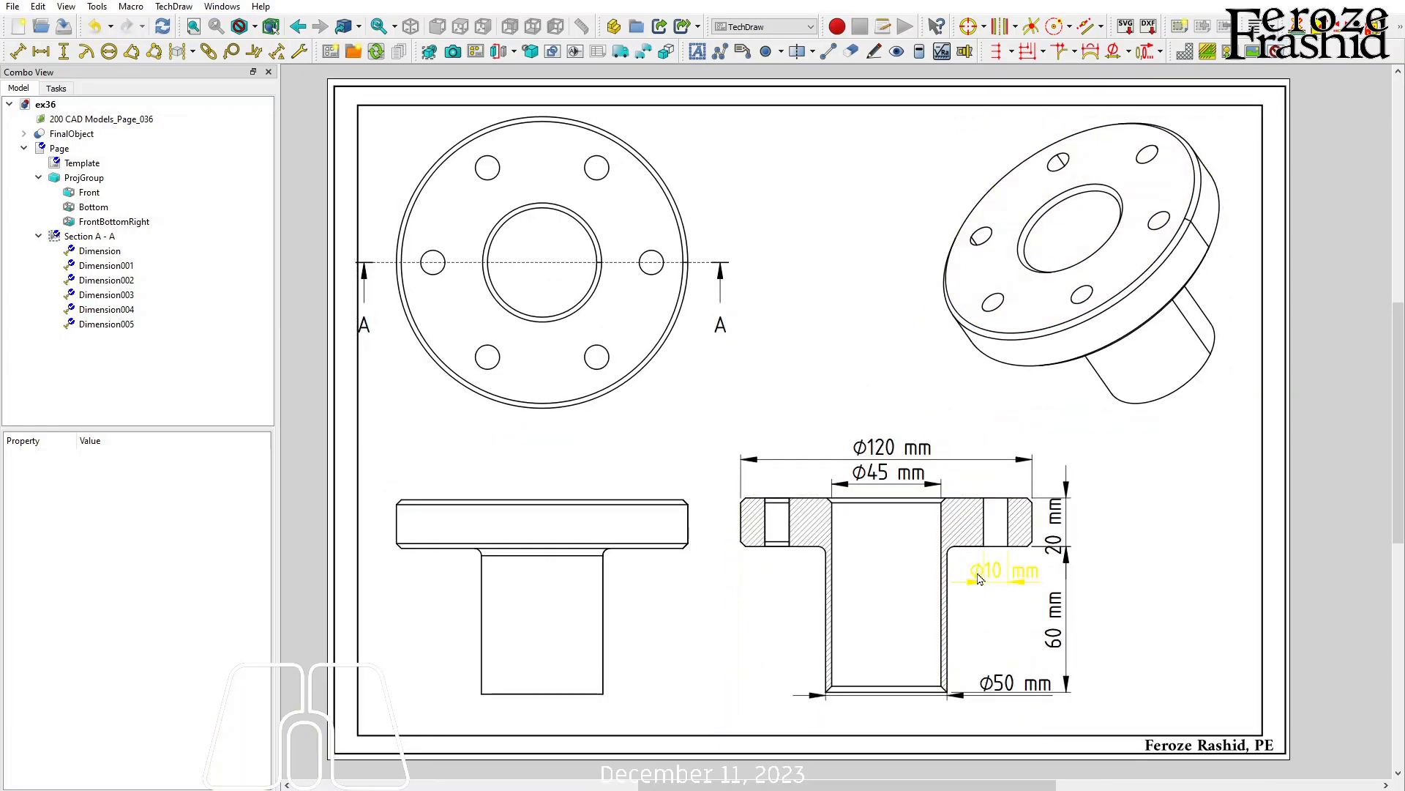
{"action": "left_click", "coordinate": [1276, 55]}
- Add a horizontal chamfer dimension with the x45° suffix at the flange's upper-left corner in Section A - A, placed above it
{"action": "scroll", "coordinate": [750, 508], "scroll_direction": "up", "scroll_amount": 3}
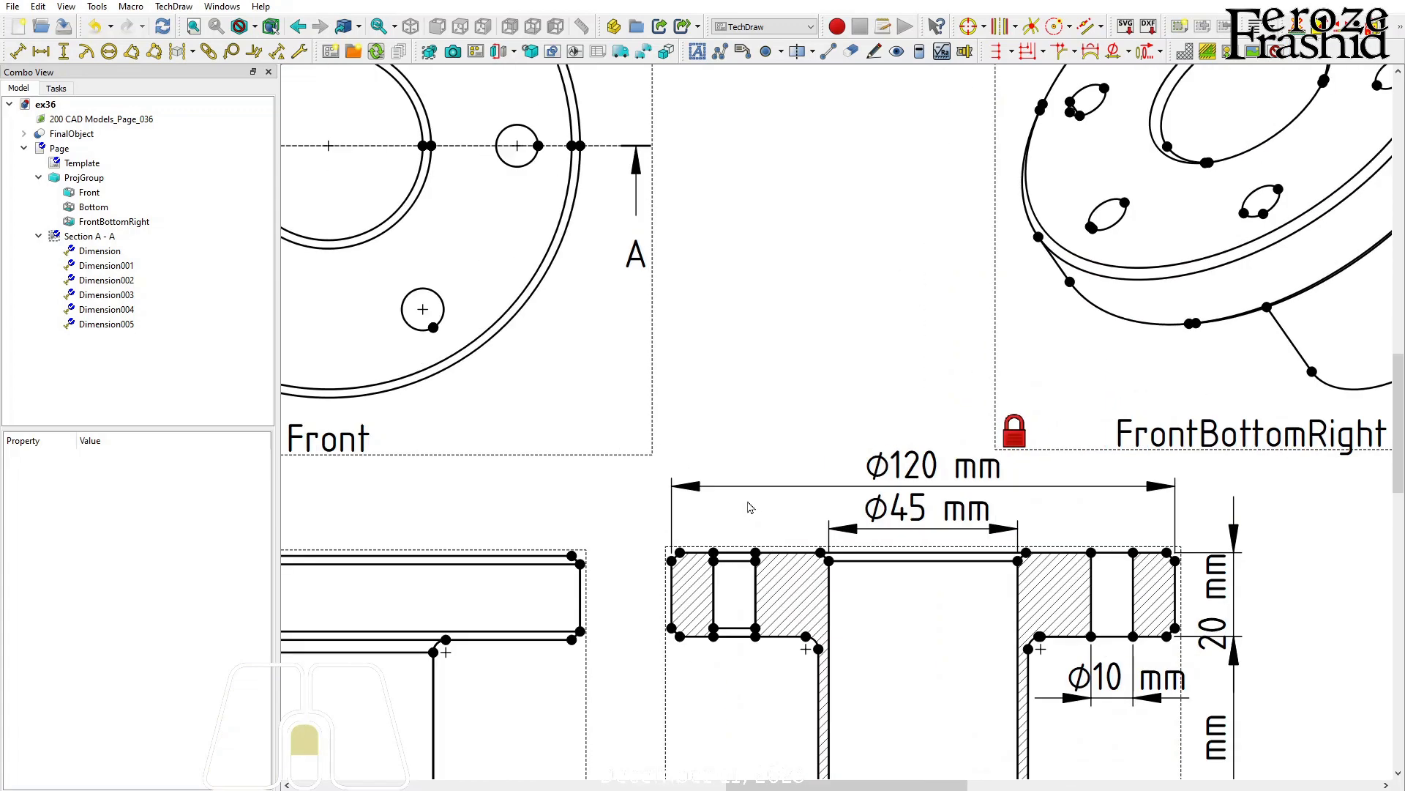
{"action": "left_click", "coordinate": [672, 561]}
{"action": "left_click", "coordinate": [680, 551], "text": "ctrl"}
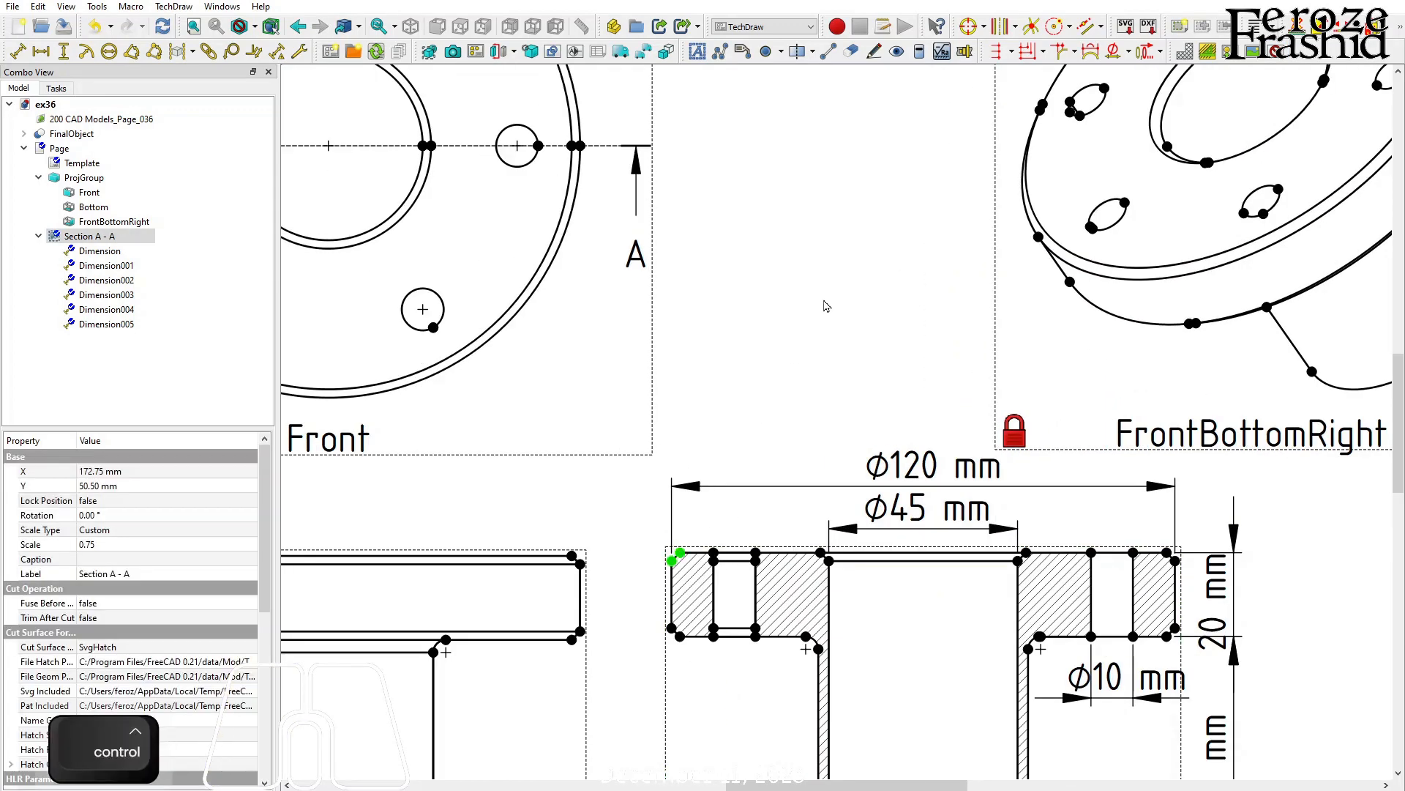
{"action": "left_click", "coordinate": [1058, 54]}
{"action": "mouse_move", "coordinate": [658, 535]}
{"action": "left_mouse_down"}
{"action": "mouse_move", "coordinate": [645, 527]}
{"action": "mouse_move", "coordinate": [723, 520]}
{"action": "mouse_move", "coordinate": [644, 521]}
{"action": "left_mouse_up"}
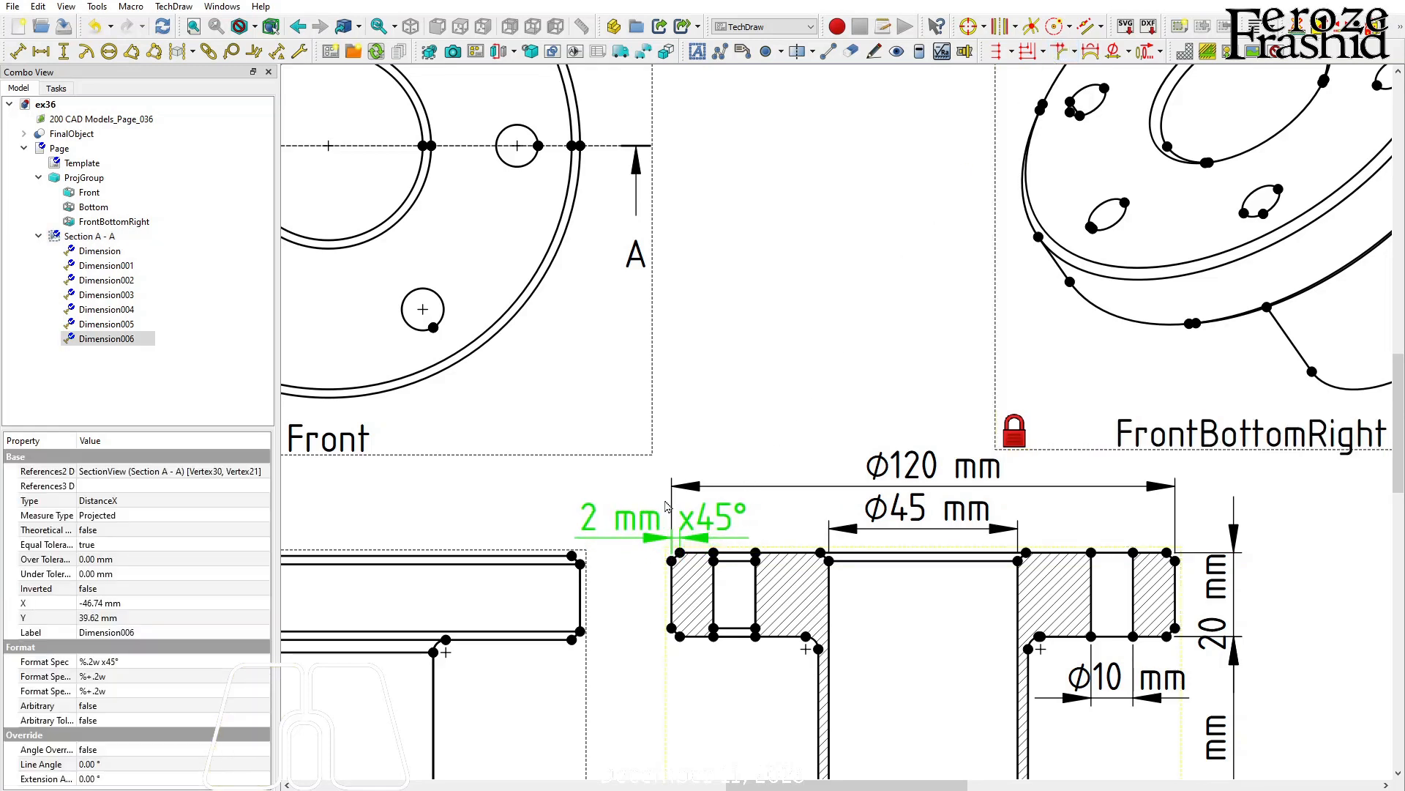
{"action": "scroll", "coordinate": [644, 521], "scroll_direction": "down", "scroll_amount": 2}
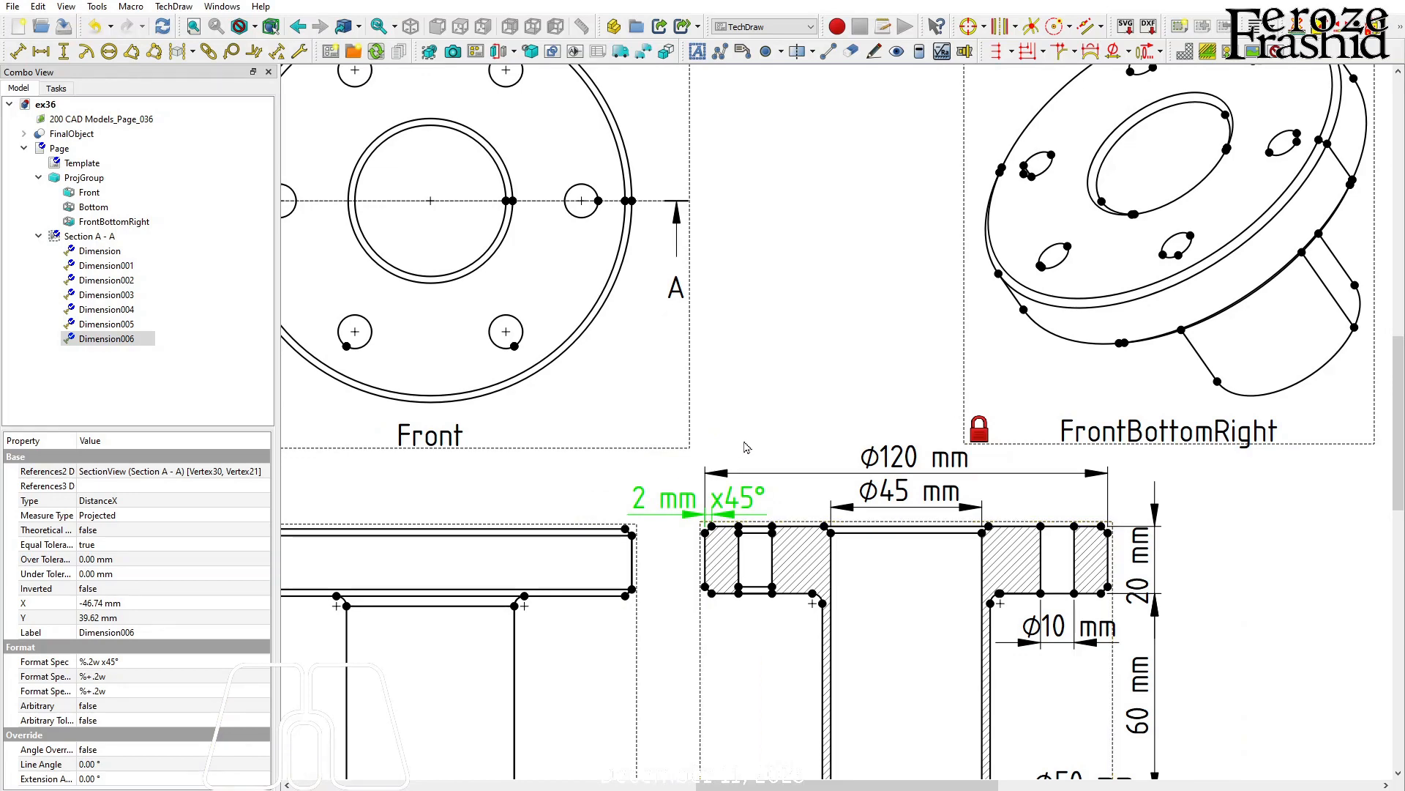
{"action": "scroll", "coordinate": [836, 423], "scroll_direction": "down", "scroll_amount": 2}
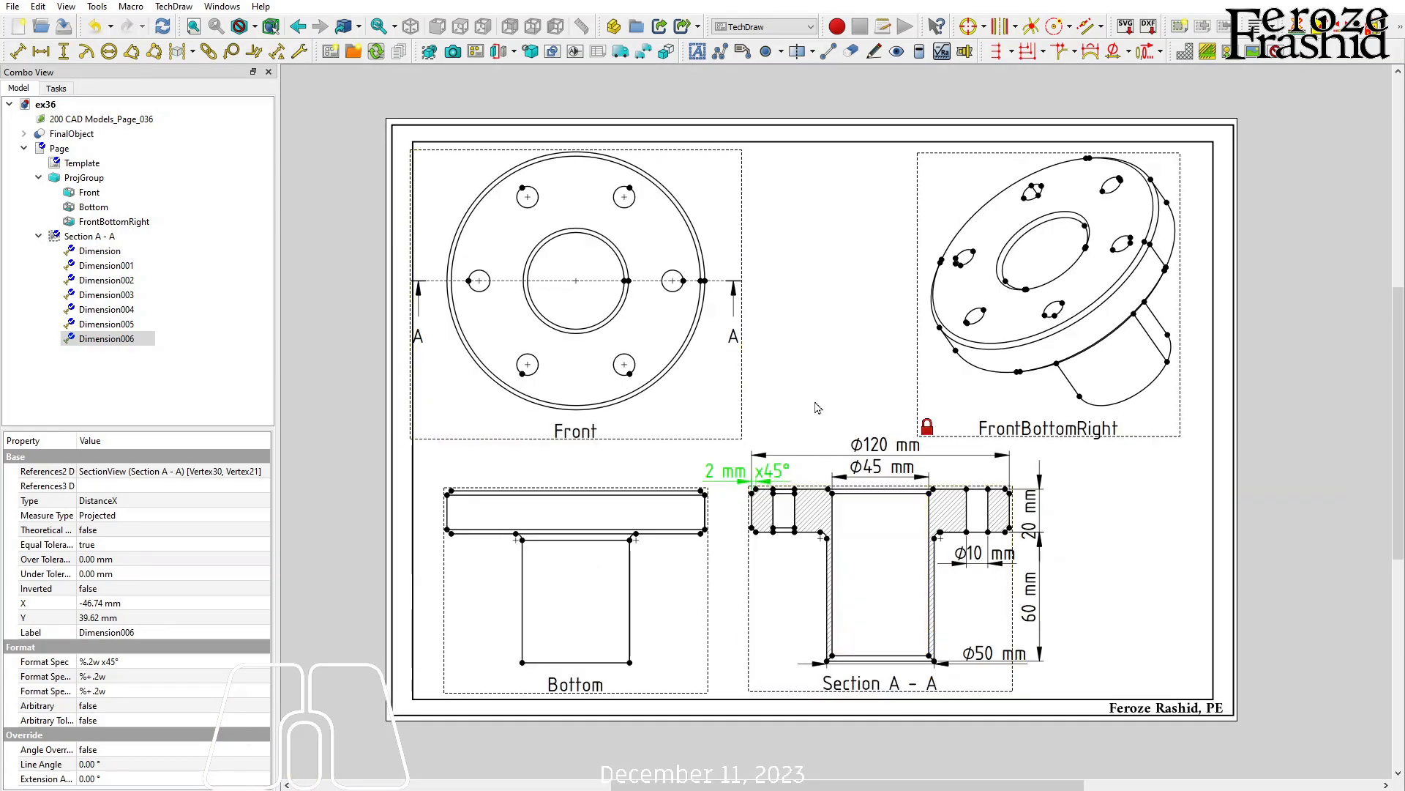
{"action": "left_click", "coordinate": [817, 408]}
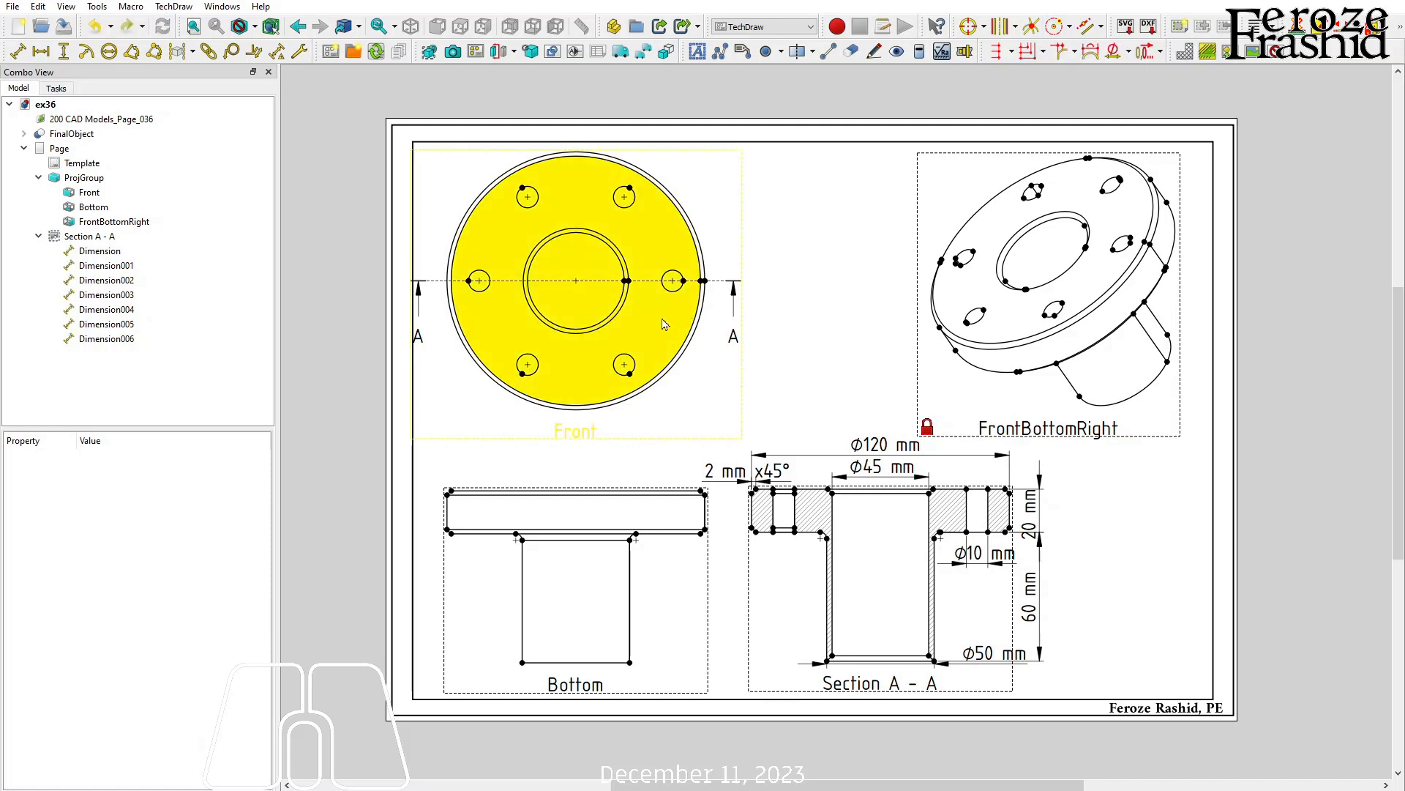
{"action": "left_click", "coordinate": [577, 287]}
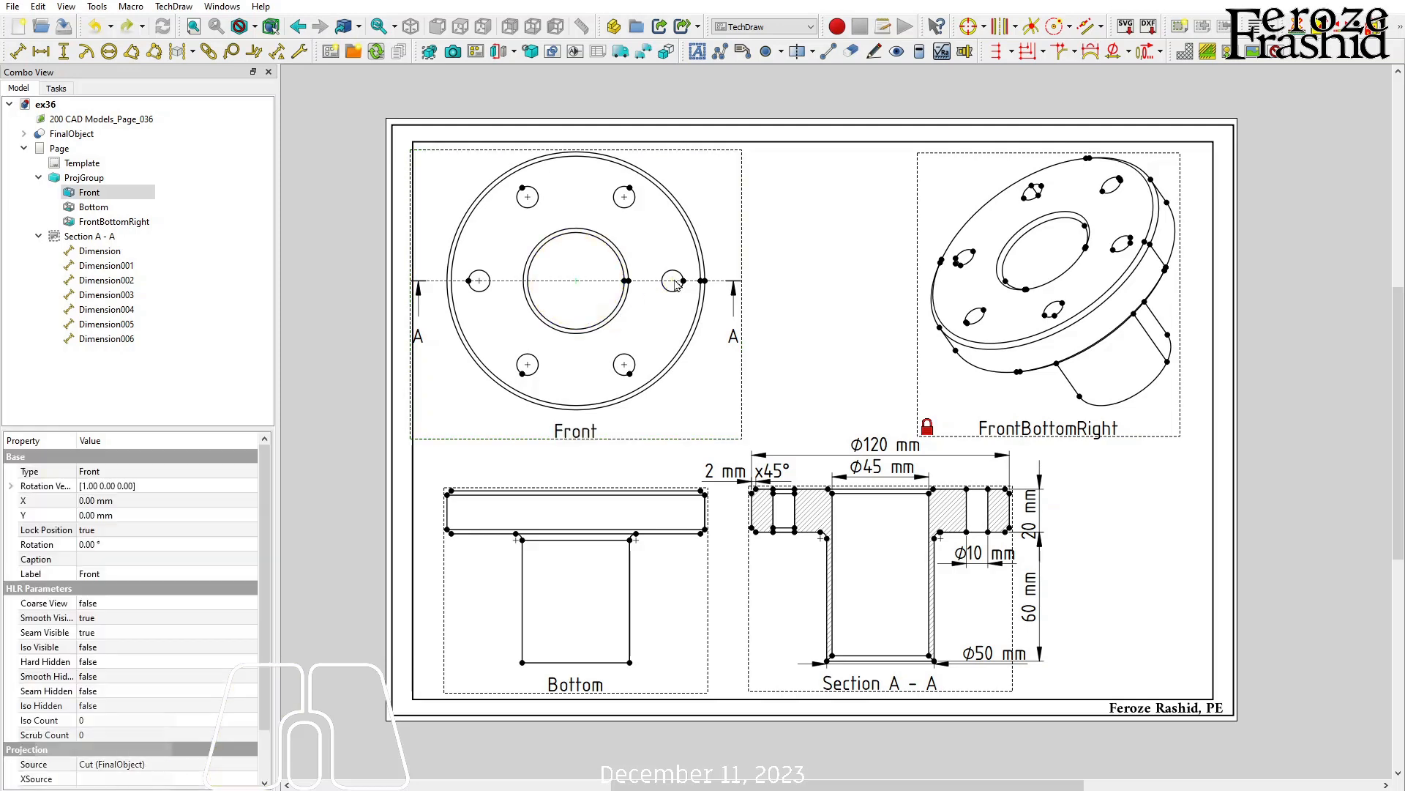
{"action": "key", "text": "ctrl"}
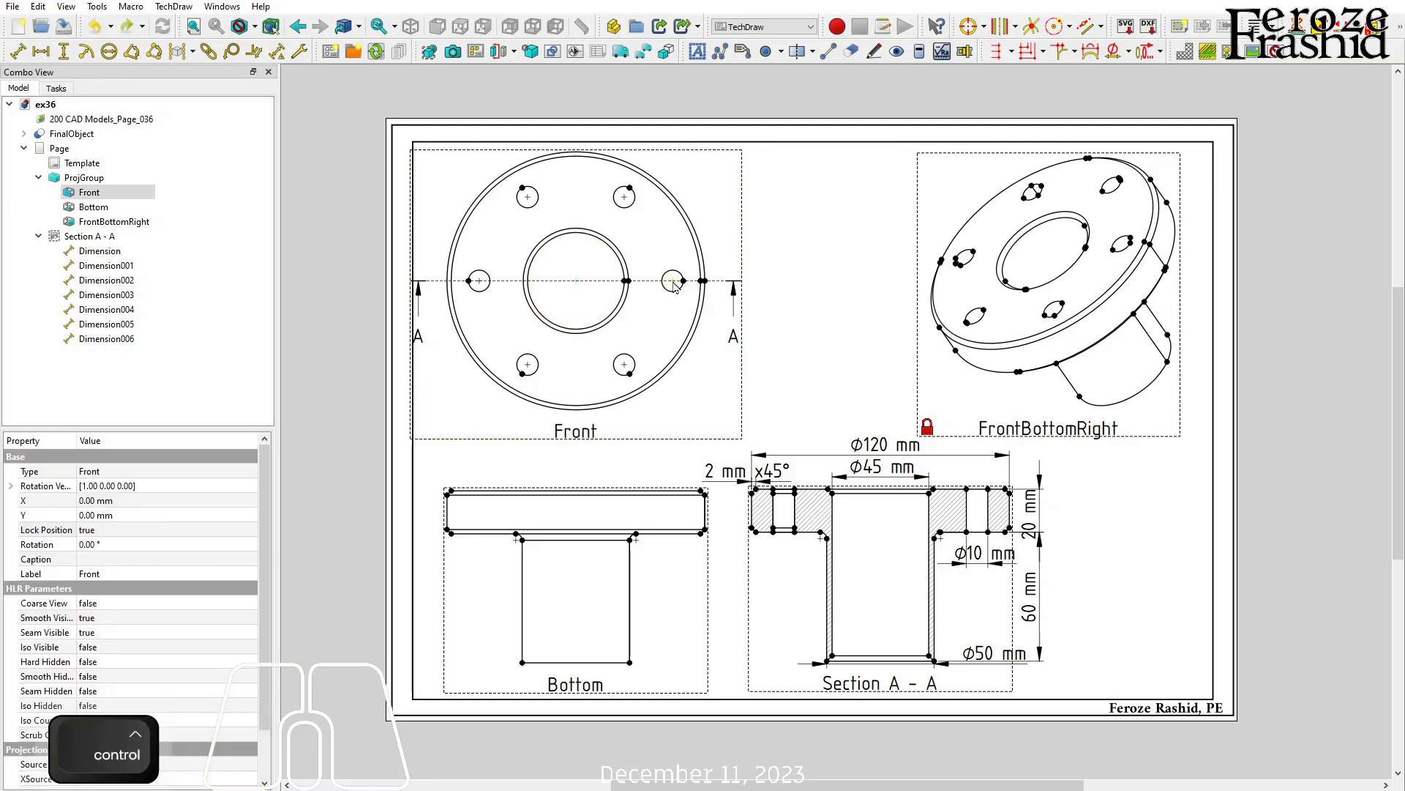
{"action": "left_click", "coordinate": [1069, 27]}
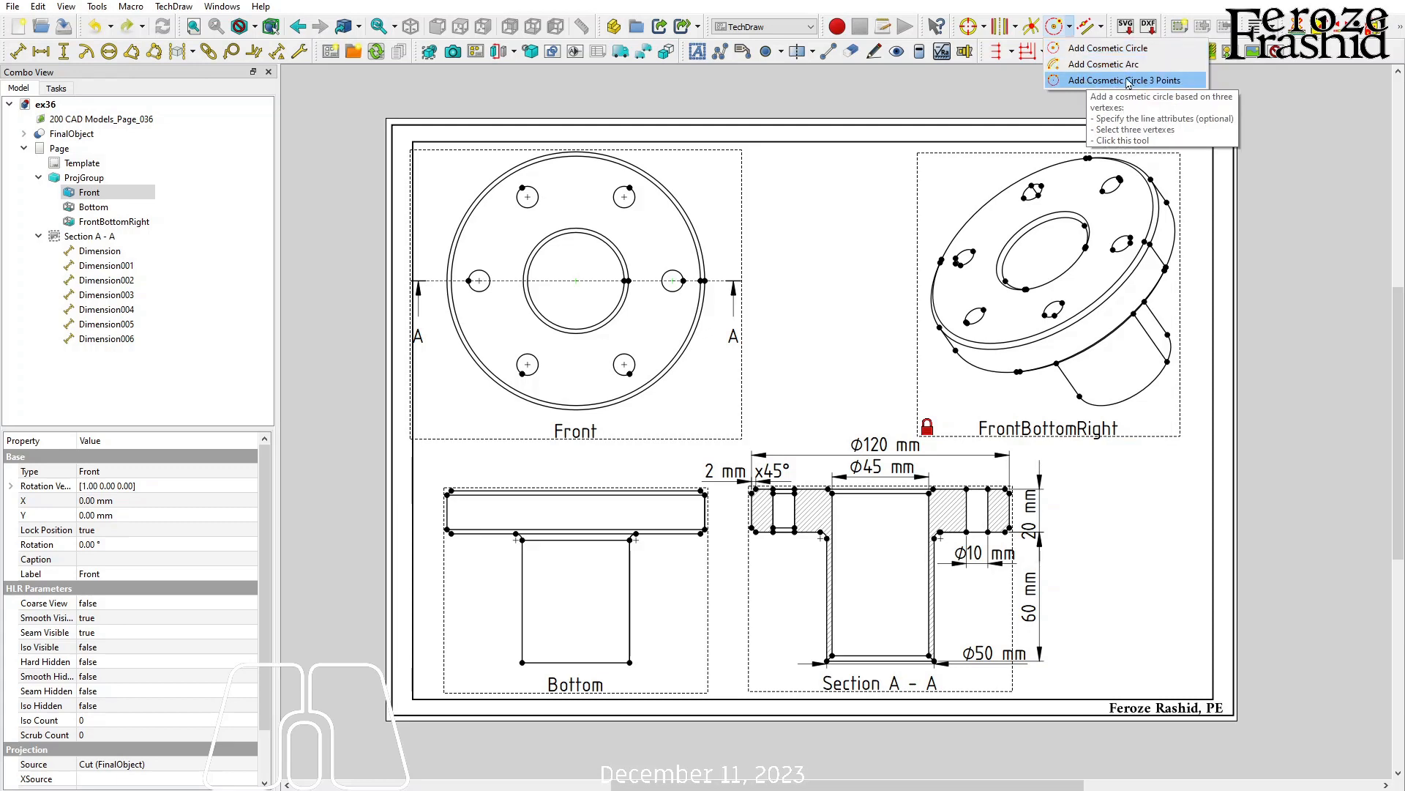
{"action": "left_click", "coordinate": [798, 269]}
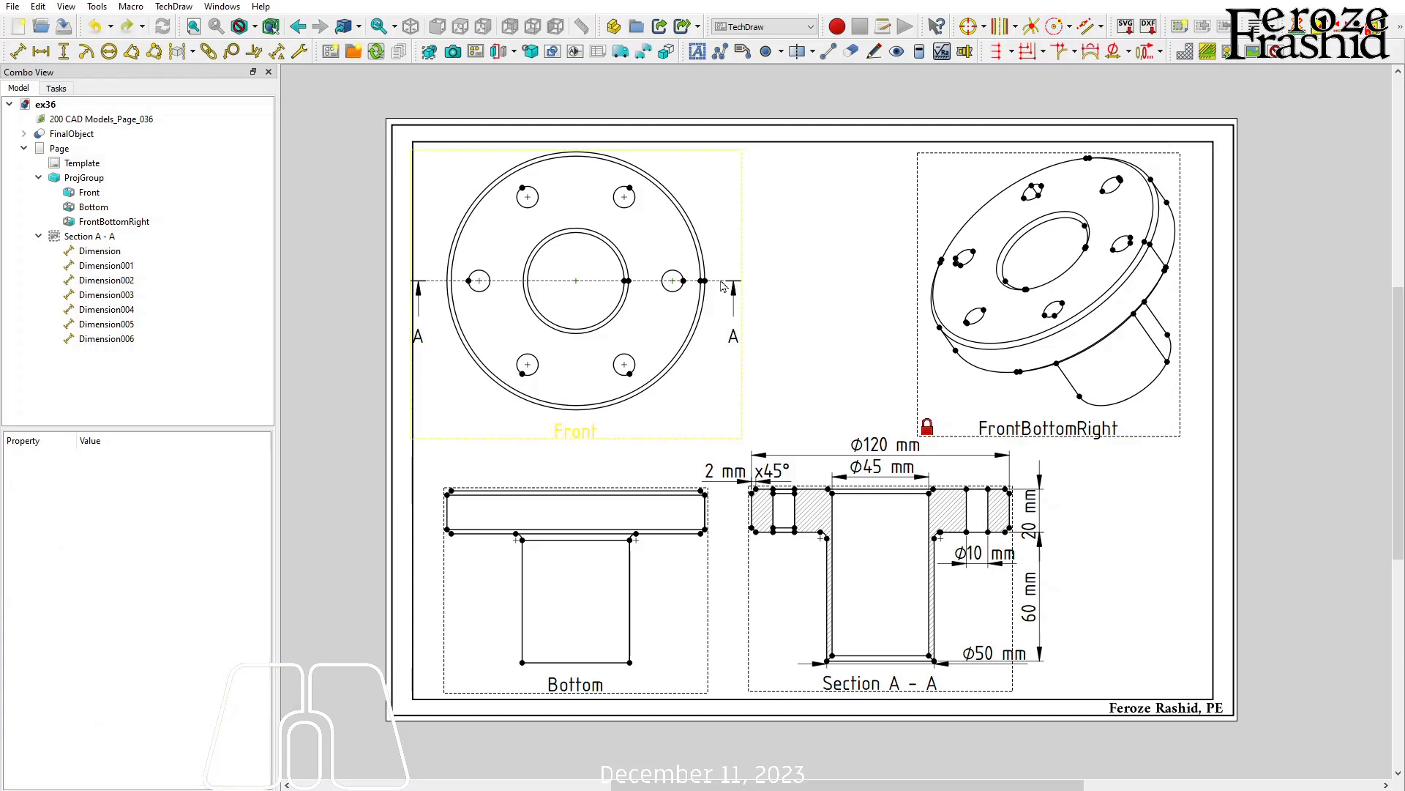
- Add a cosmetic circle through the centres of three bolt holes in the Front view
{"action": "left_click", "coordinate": [675, 285]}
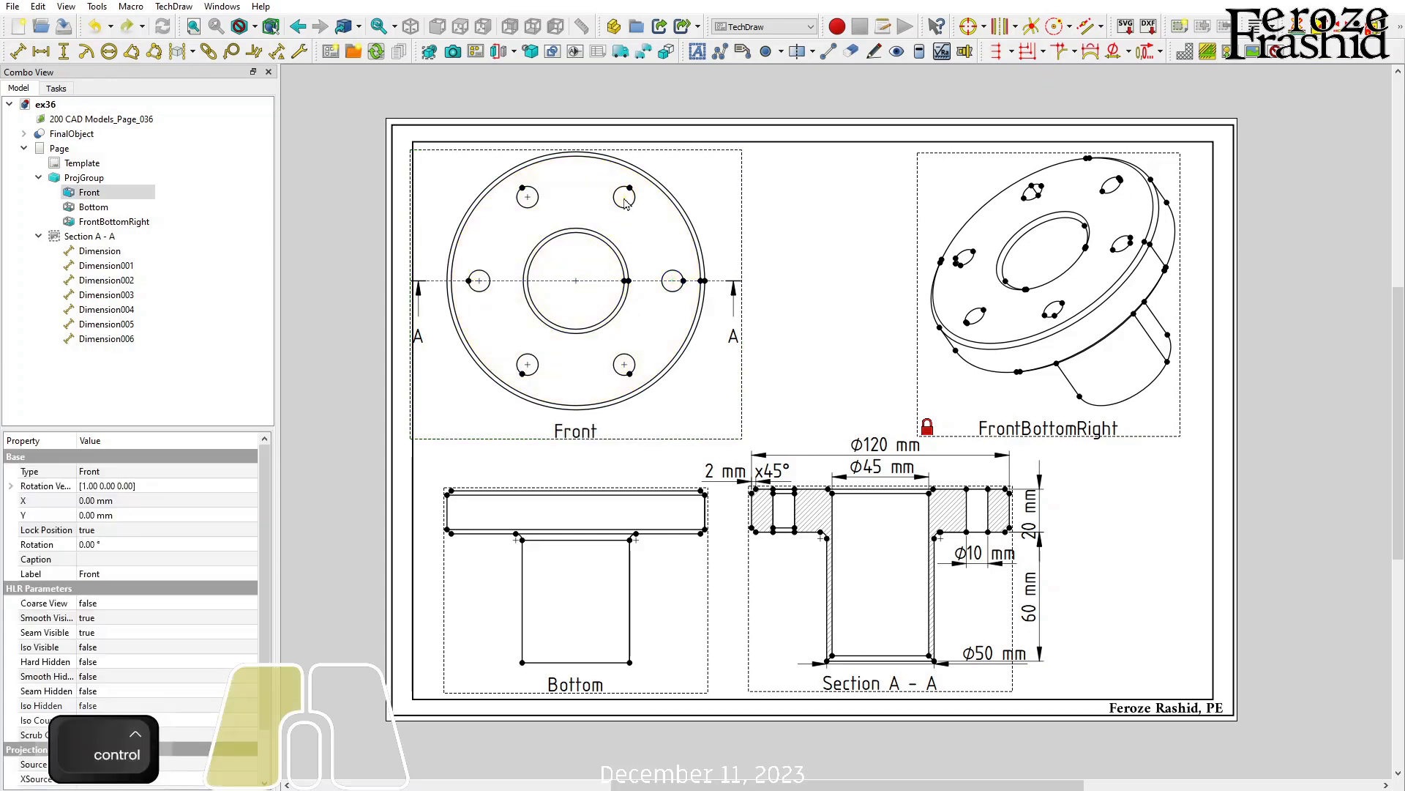
{"action": "left_click", "coordinate": [532, 203], "text": "ctrl"}
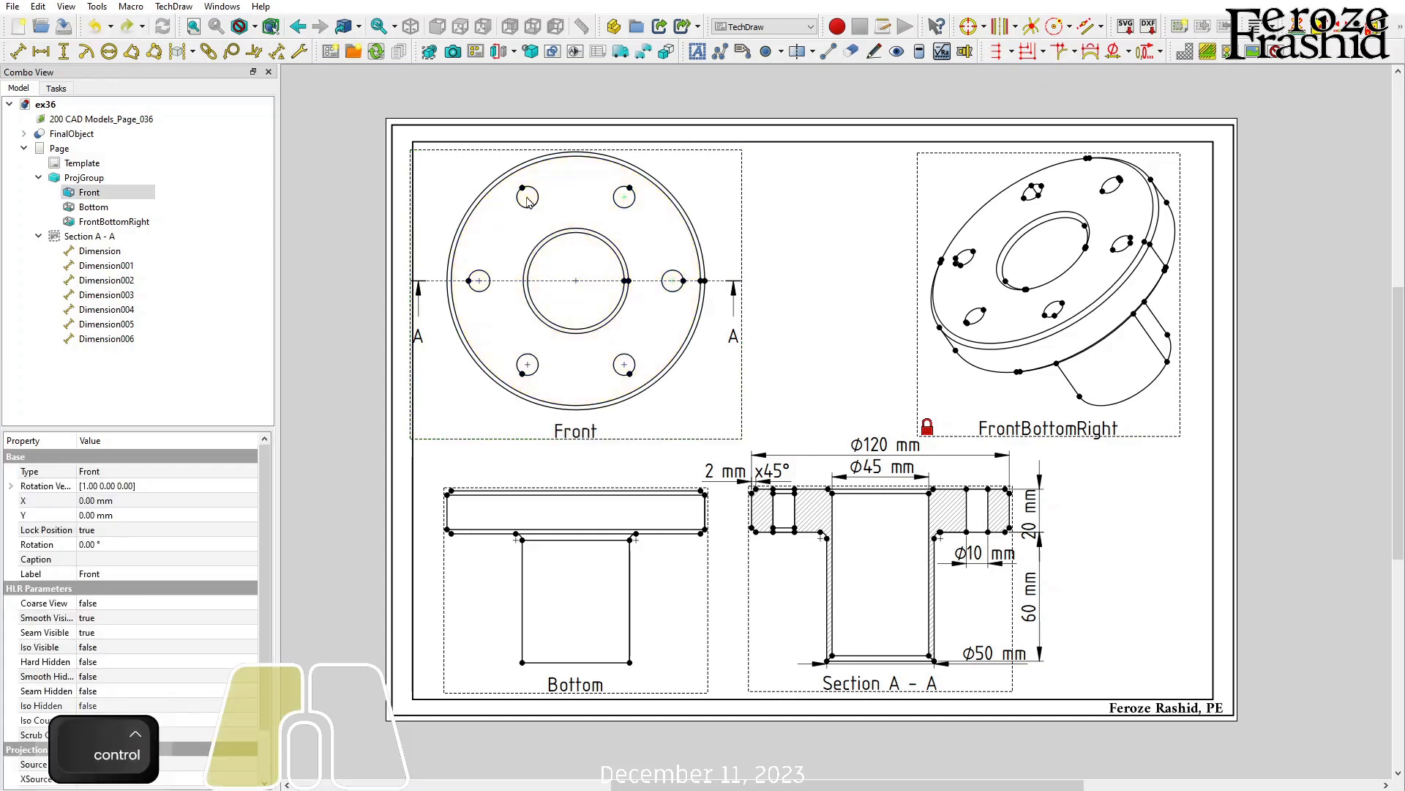
{"action": "left_click", "coordinate": [1069, 28]}
{"action": "left_click", "coordinate": [1066, 81]}
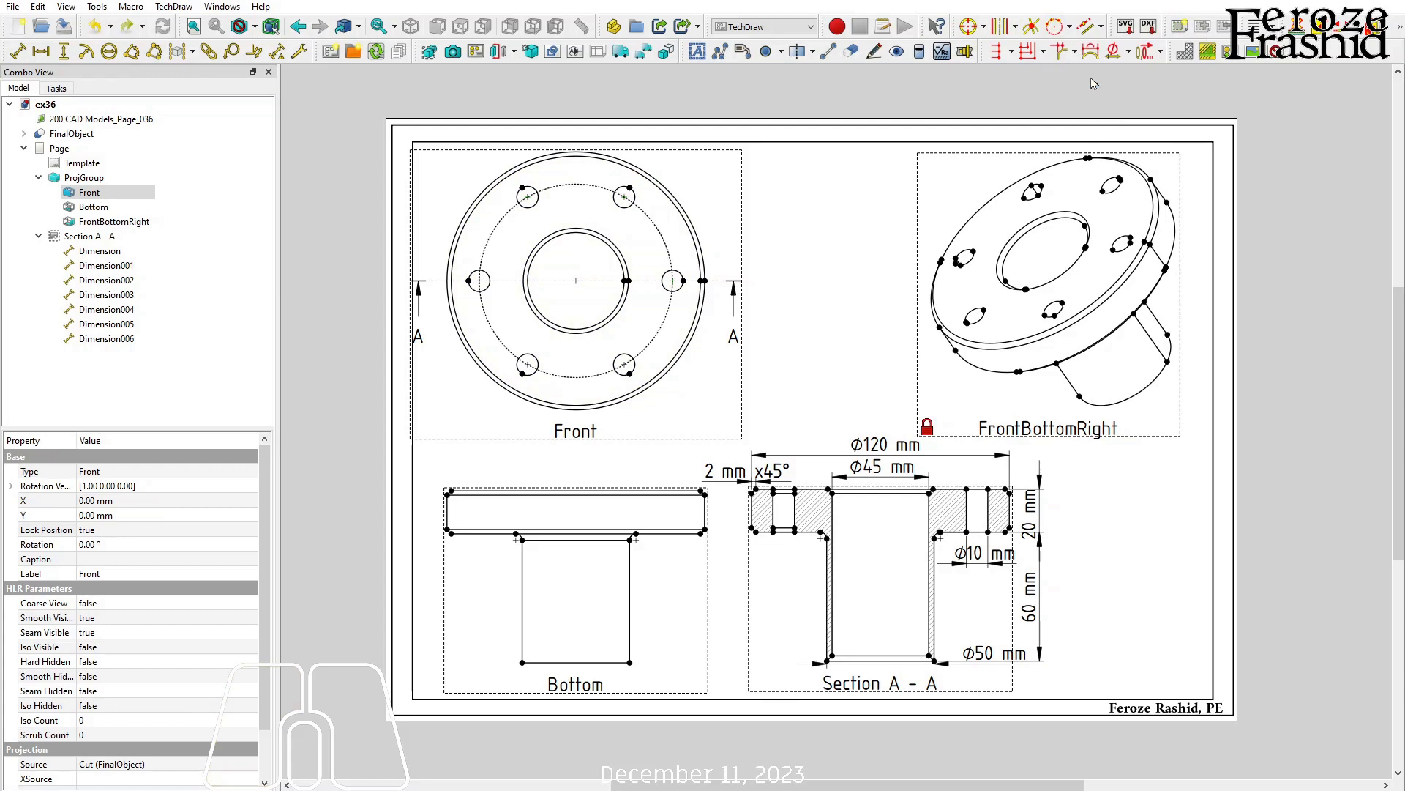
- Add a diameter dimension to the bolt circle in the Front view, placing its text outside the flange at the upper right
{"action": "left_click", "coordinate": [666, 242]}
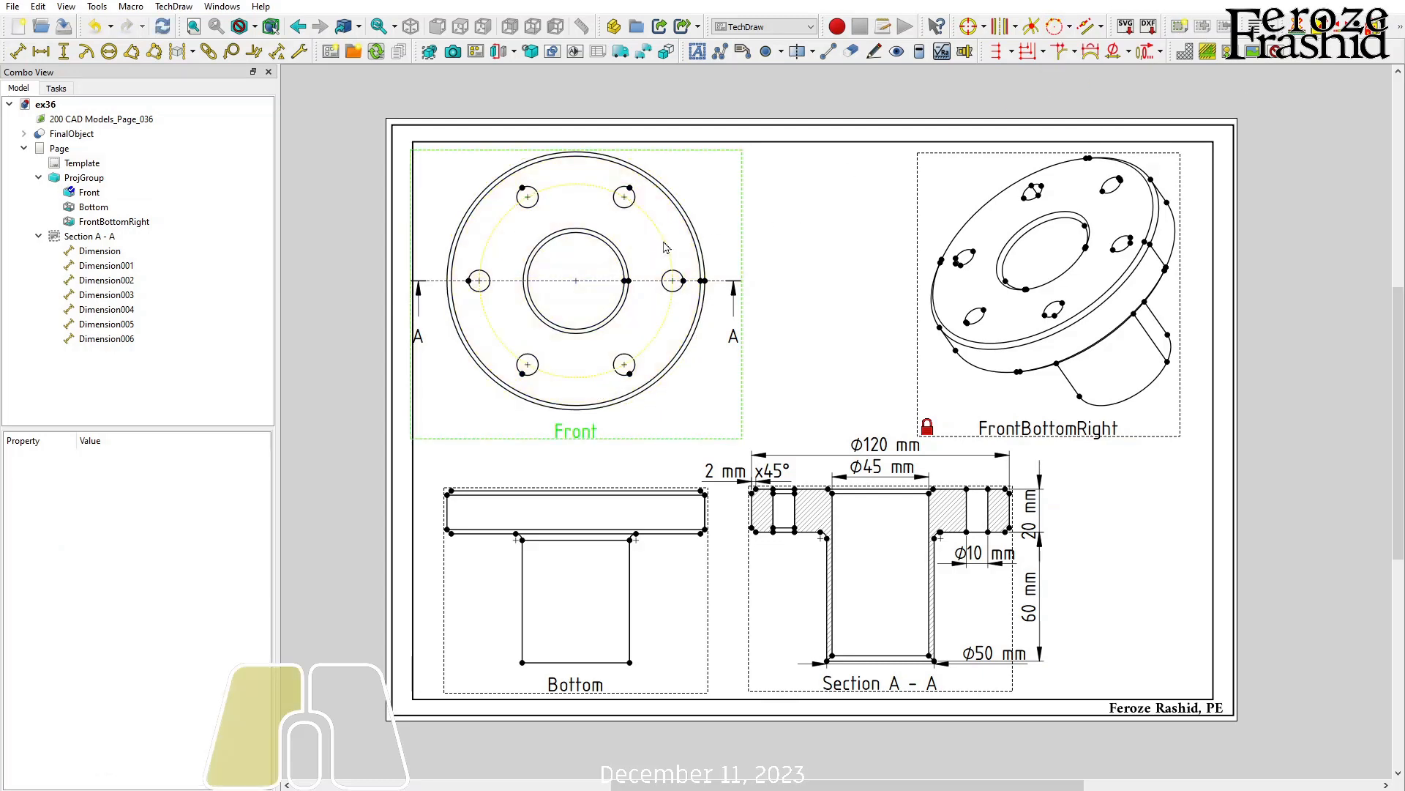
{"action": "left_click", "coordinate": [109, 51]}
{"action": "left_click", "coordinate": [620, 275]}
{"action": "left_click_drag", "start_coordinate": [620, 275], "coordinate": [725, 195]}
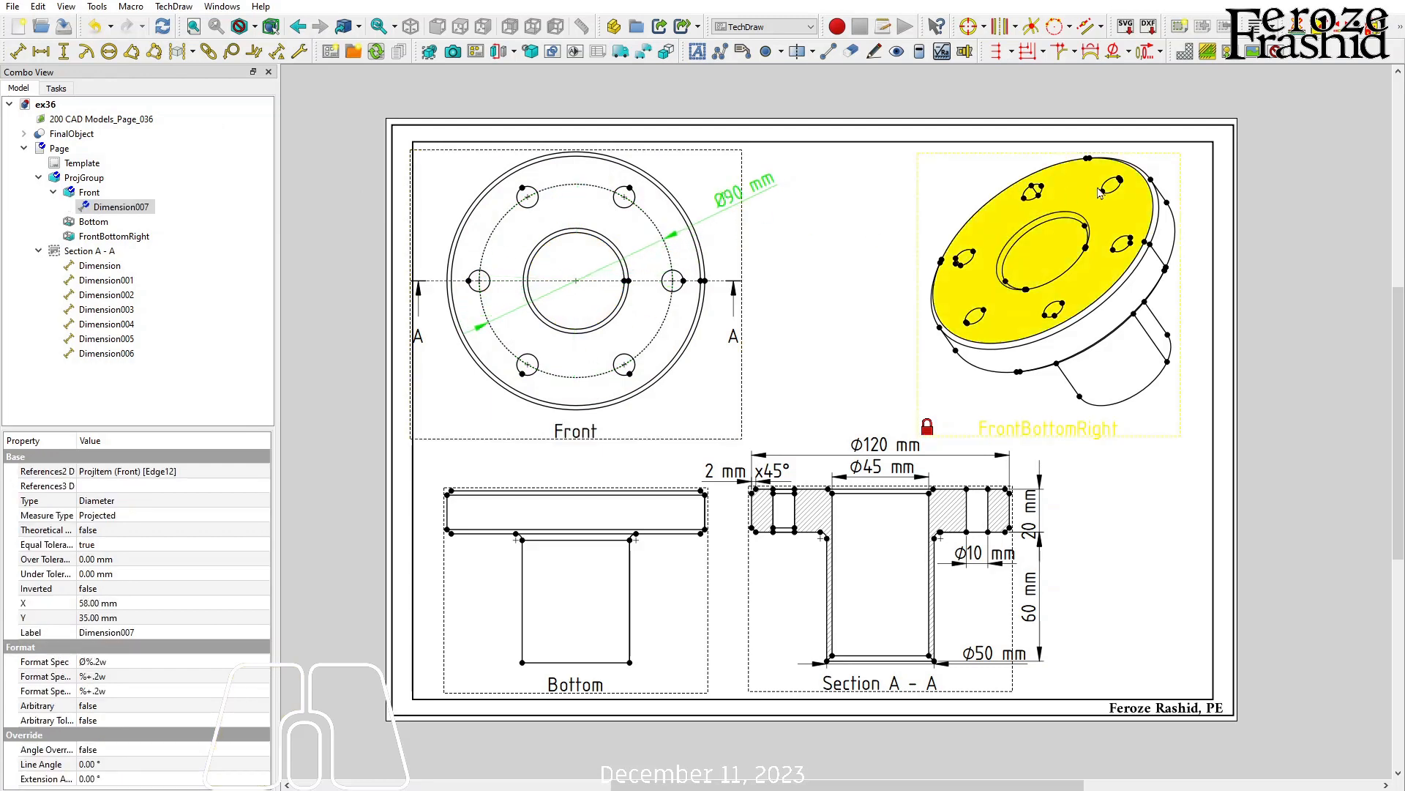
{"action": "left_click", "coordinate": [888, 245]}
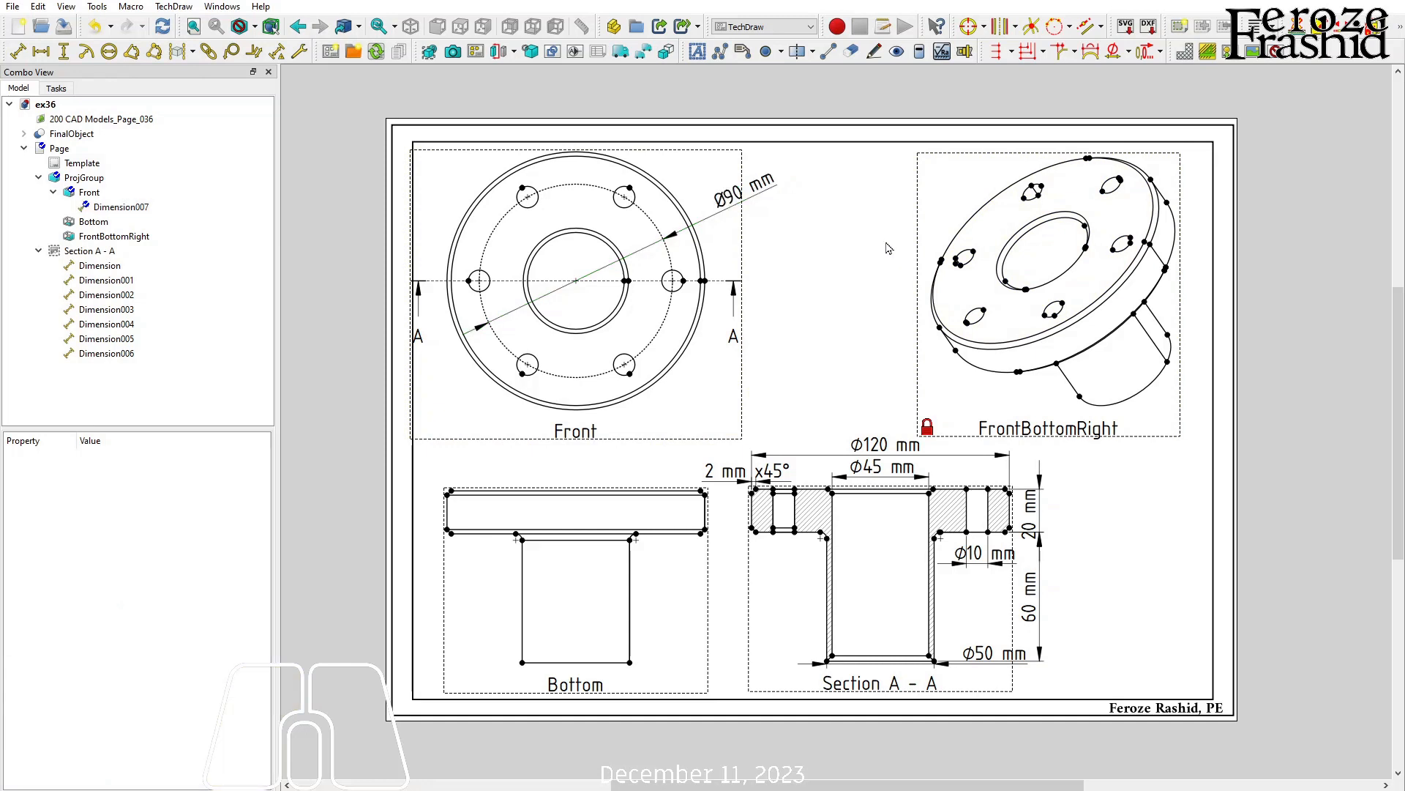
- Try a diameter dimension on the upper-right bolt hole in the Front view, and delete it
{"action": "left_click", "coordinate": [634, 200]}
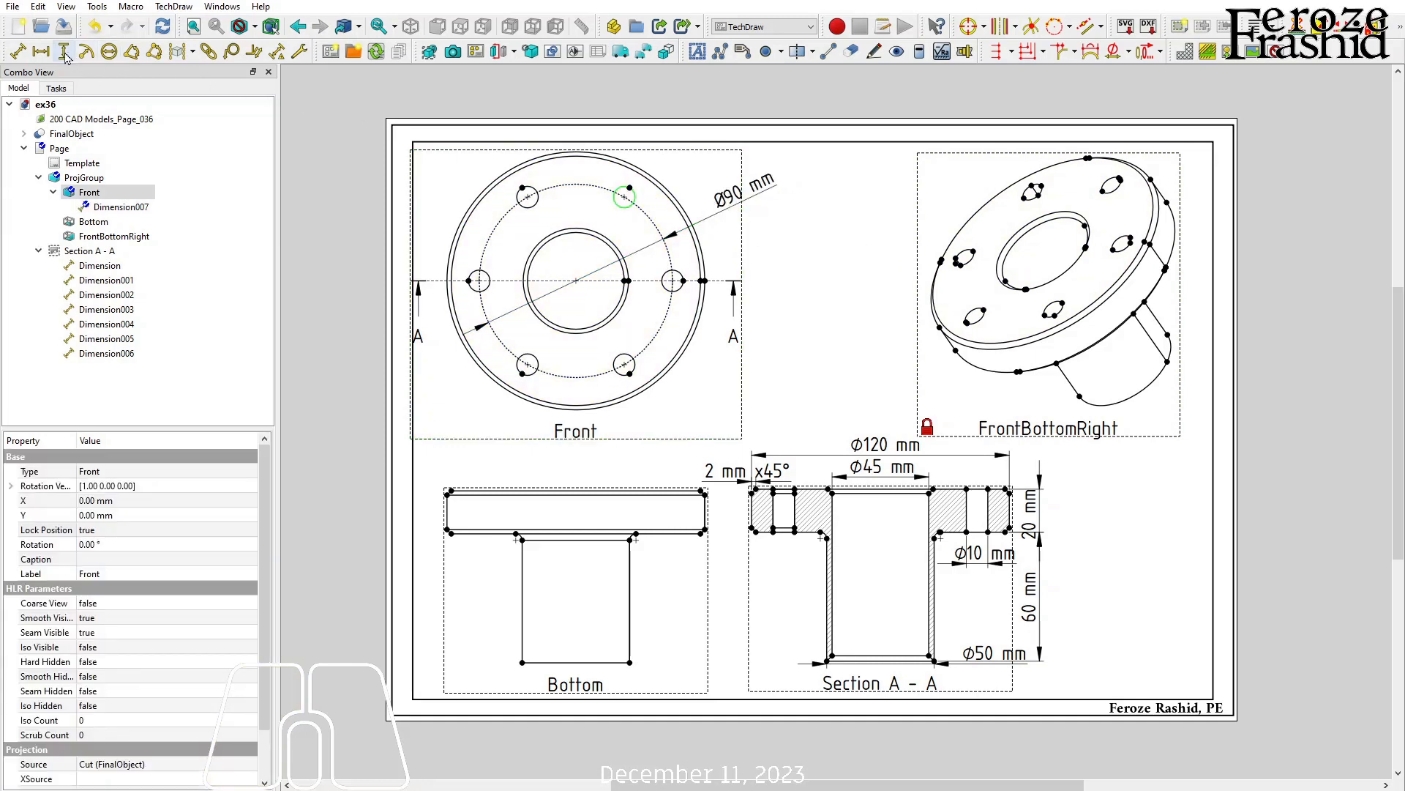
{"action": "left_click", "coordinate": [109, 52]}
{"action": "left_click_drag", "start_coordinate": [709, 244], "coordinate": [729, 183]}
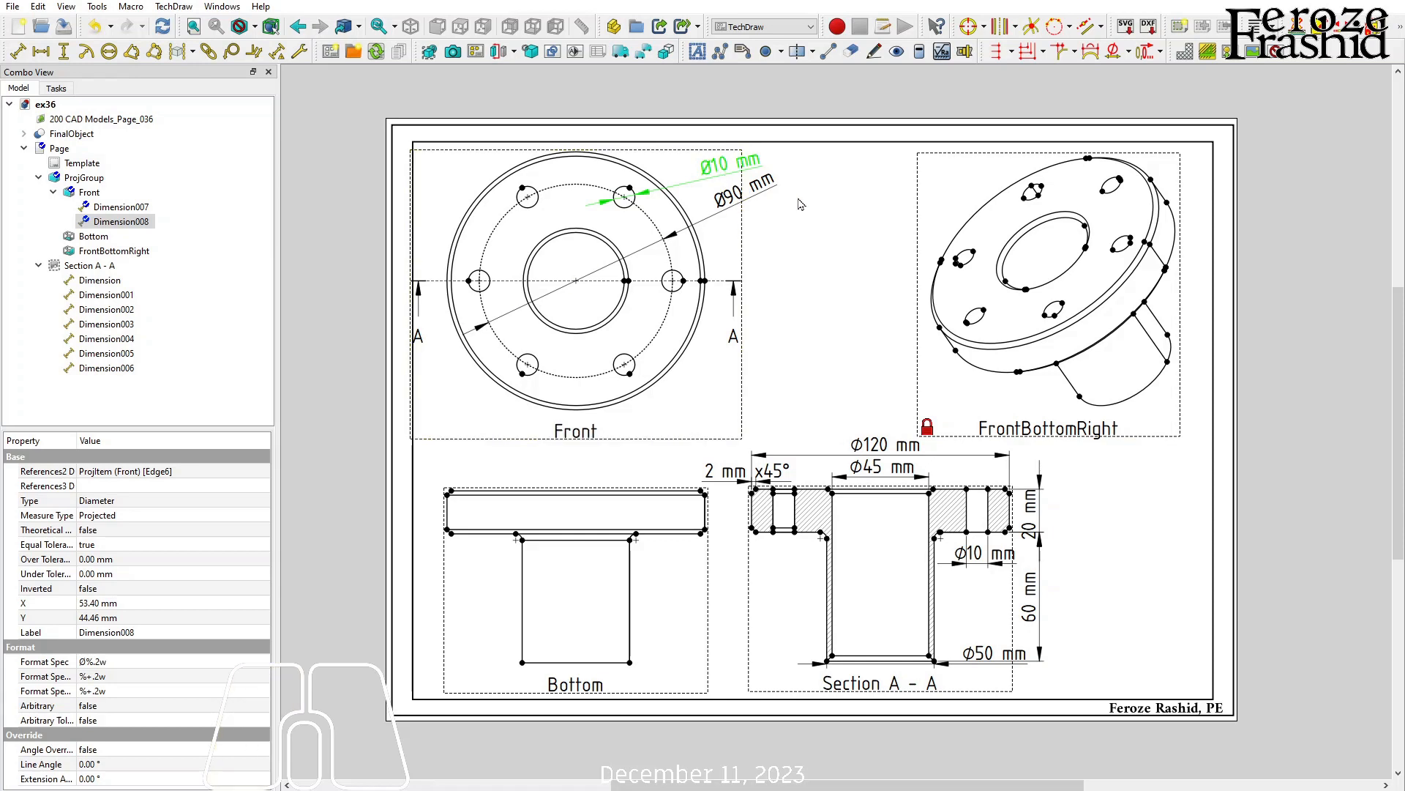
{"action": "key", "text": "Delete"}
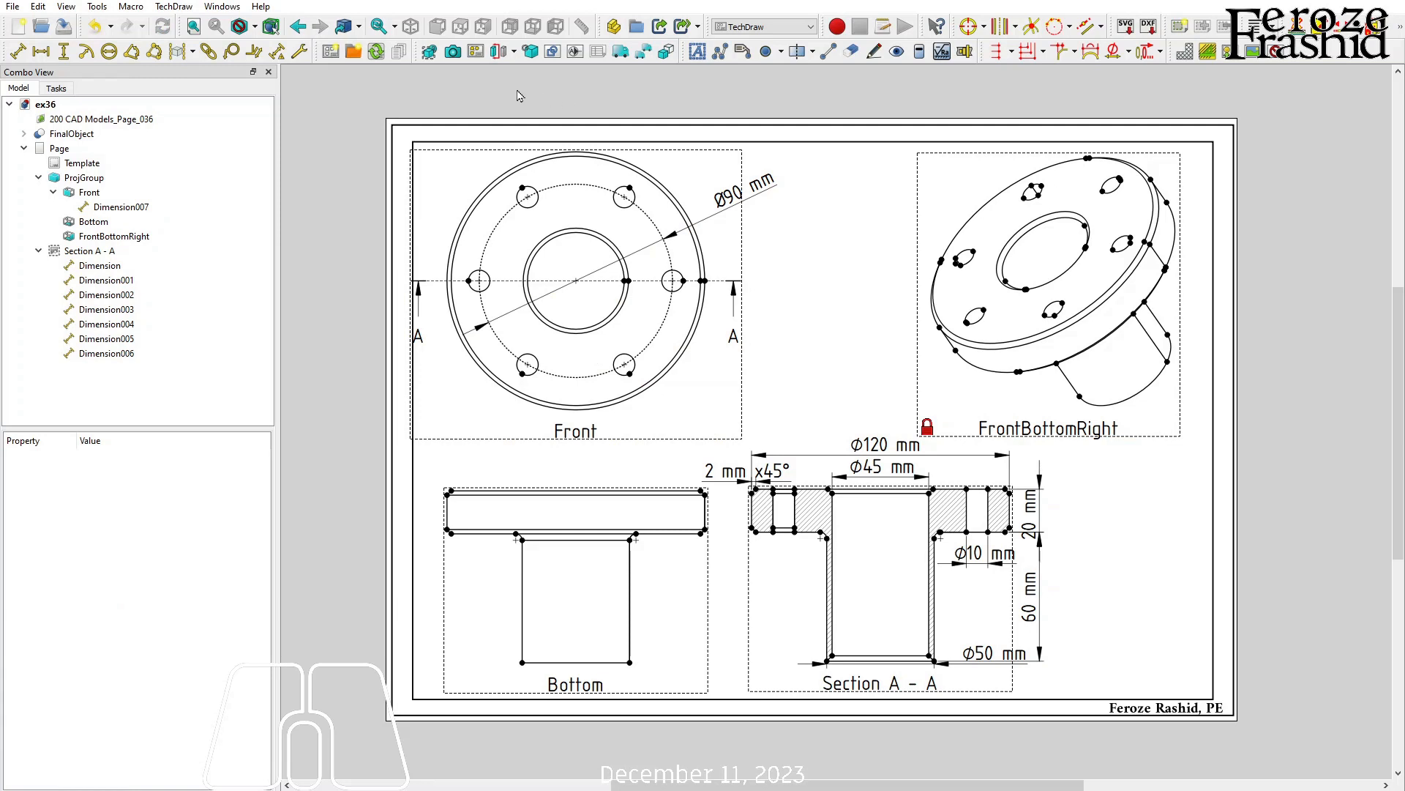
{"action": "left_click", "coordinate": [861, 176]}
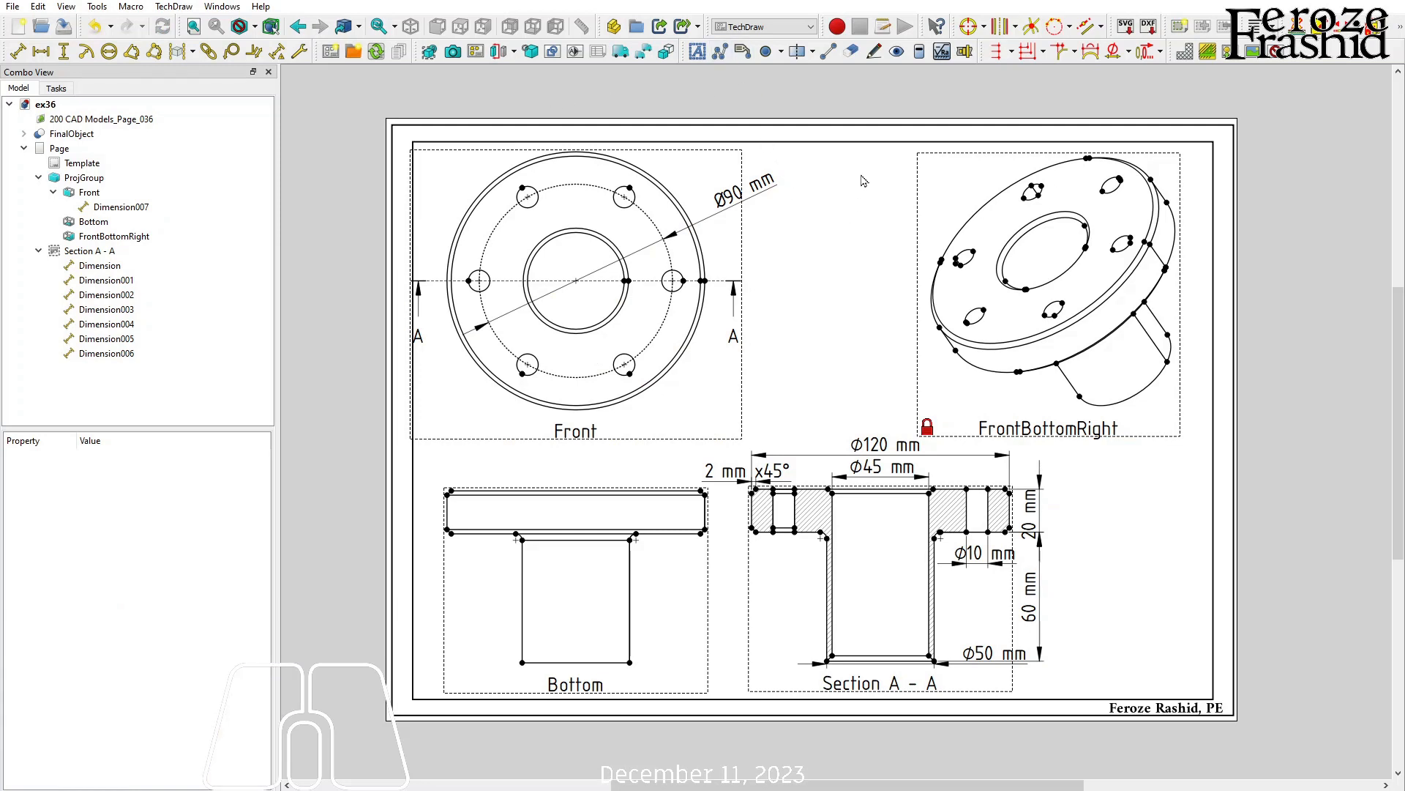
- Attach one balloon to the upper-right bolt hole in the Front view and another to the tube's left wall in Section A - A
{"action": "left_click", "coordinate": [229, 53]}
{"action": "left_click", "coordinate": [732, 432]}
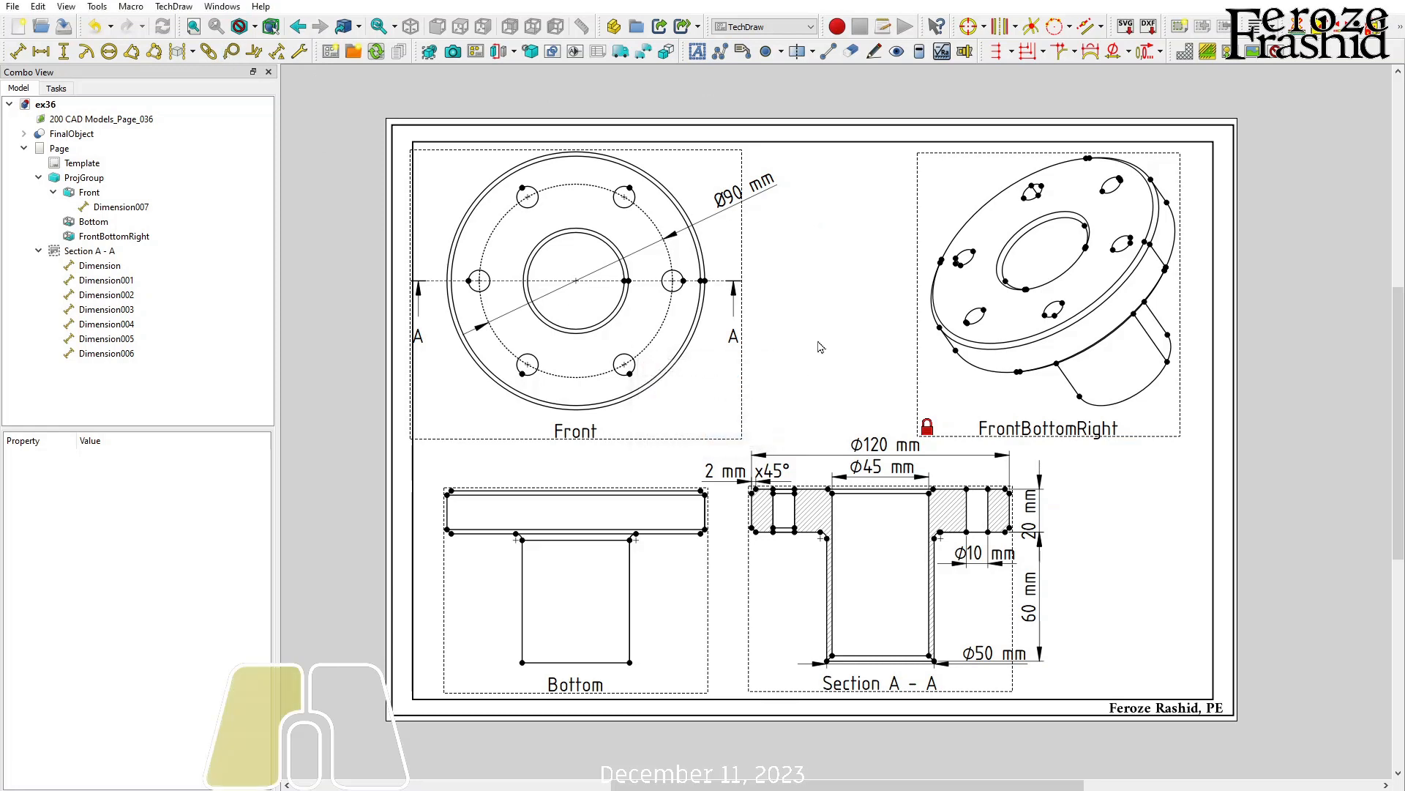
{"action": "left_click", "coordinate": [633, 193]}
{"action": "left_click", "coordinate": [231, 51]}
{"action": "left_click", "coordinate": [630, 188]}
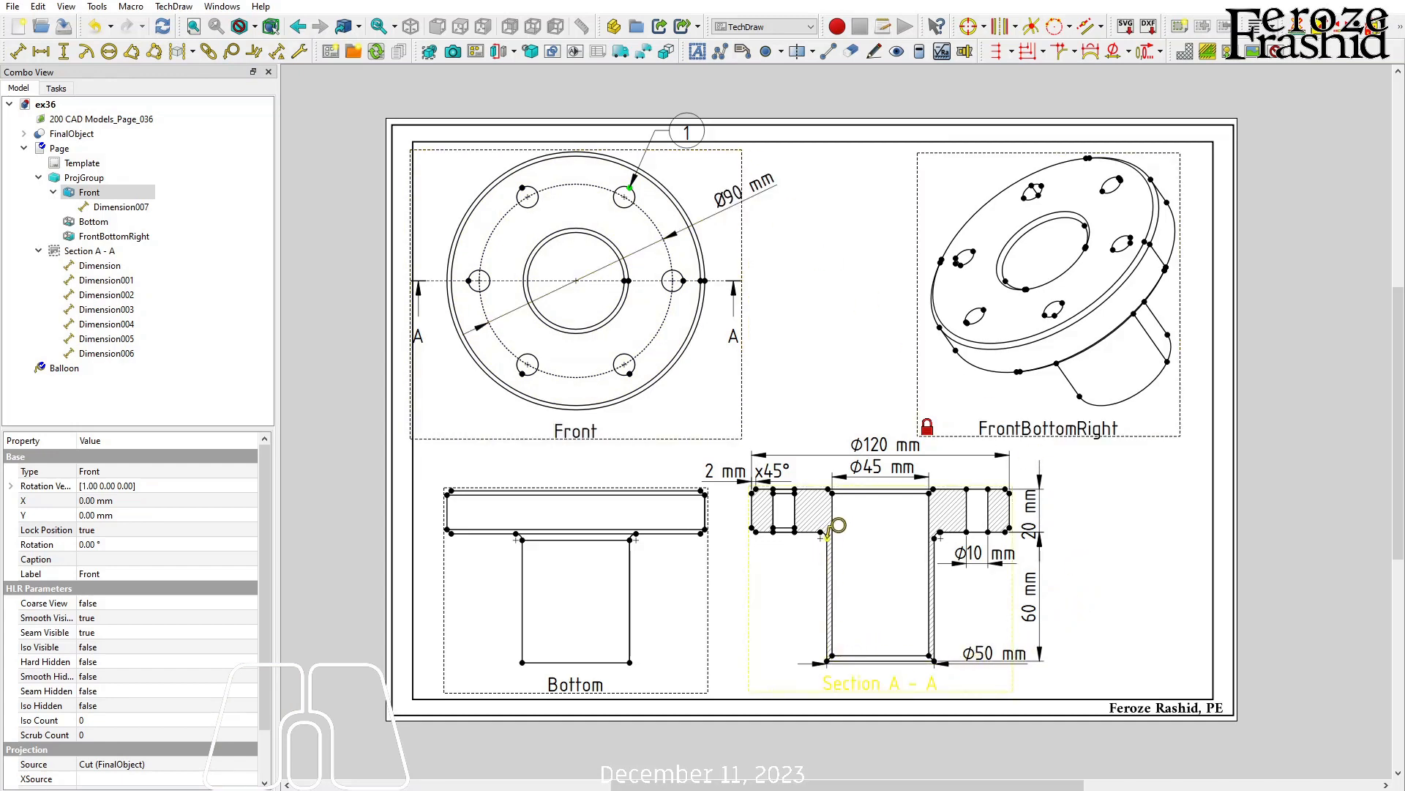
{"action": "left_click", "coordinate": [827, 538]}
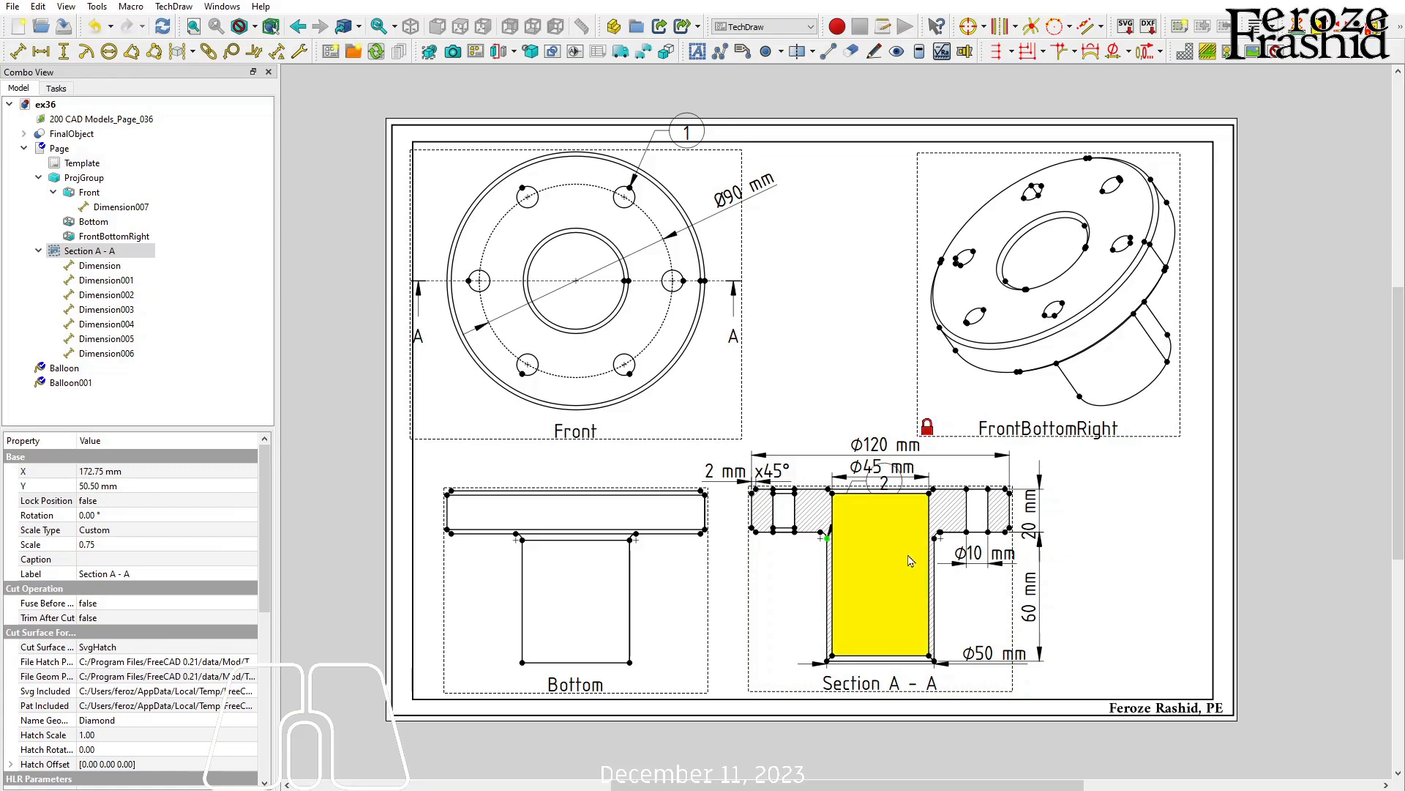
- Add a radius dimension to the right fillet under the flange in Section A - A, placed outside the tube
{"action": "scroll", "coordinate": [944, 549], "scroll_direction": "up", "scroll_amount": 5}
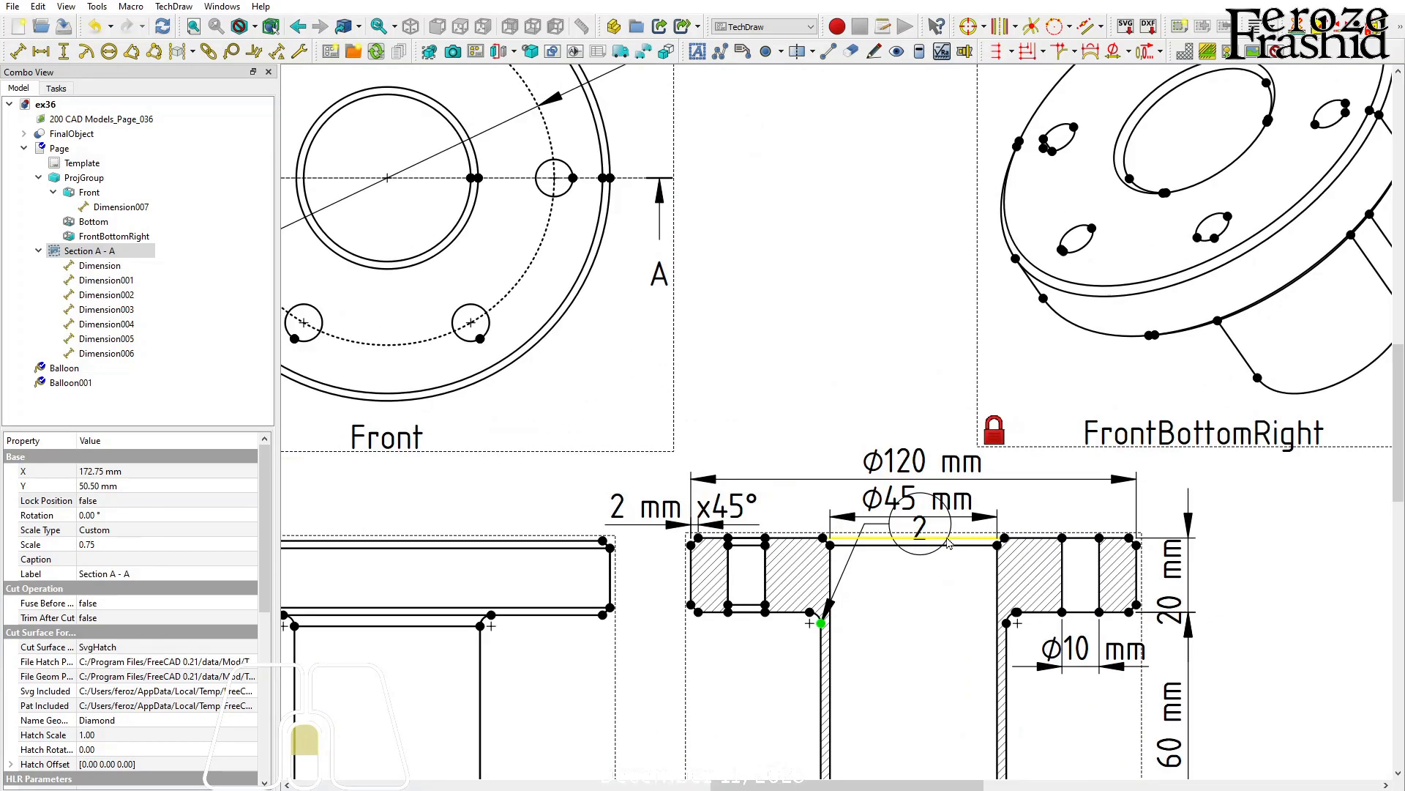
{"action": "scroll", "coordinate": [944, 549], "scroll_direction": "down", "scroll_amount": 3}
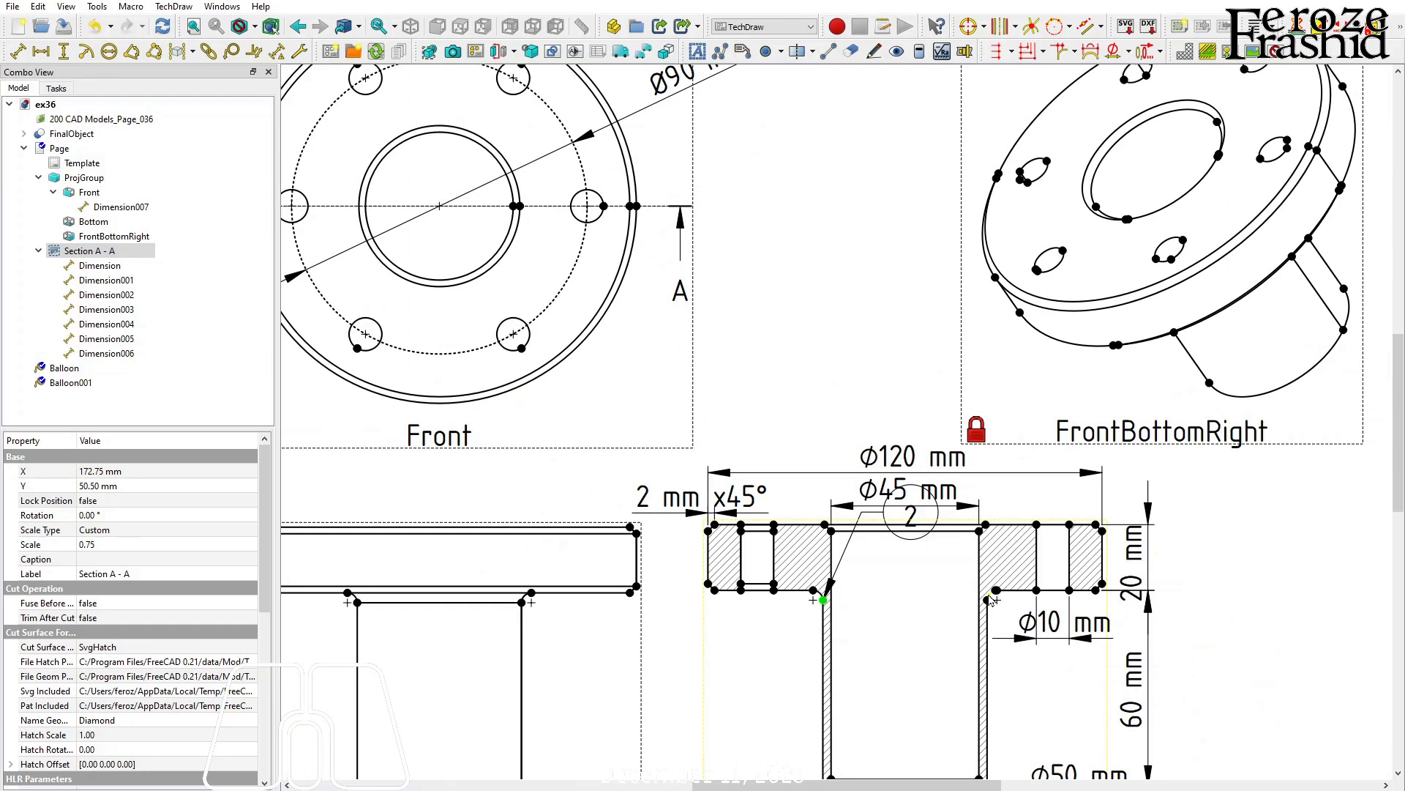
{"action": "left_click", "coordinate": [86, 51]}
{"action": "scroll", "coordinate": [569, 305], "scroll_direction": "down", "scroll_amount": 2}
{"action": "left_click_drag", "start_coordinate": [875, 595], "coordinate": [965, 603]}
- Move the tube wall's balloon left of the tube and give it the text "2.5 mm thick" and a Rectangle shape
{"action": "left_click_drag", "start_coordinate": [883, 485], "coordinate": [749, 580]}
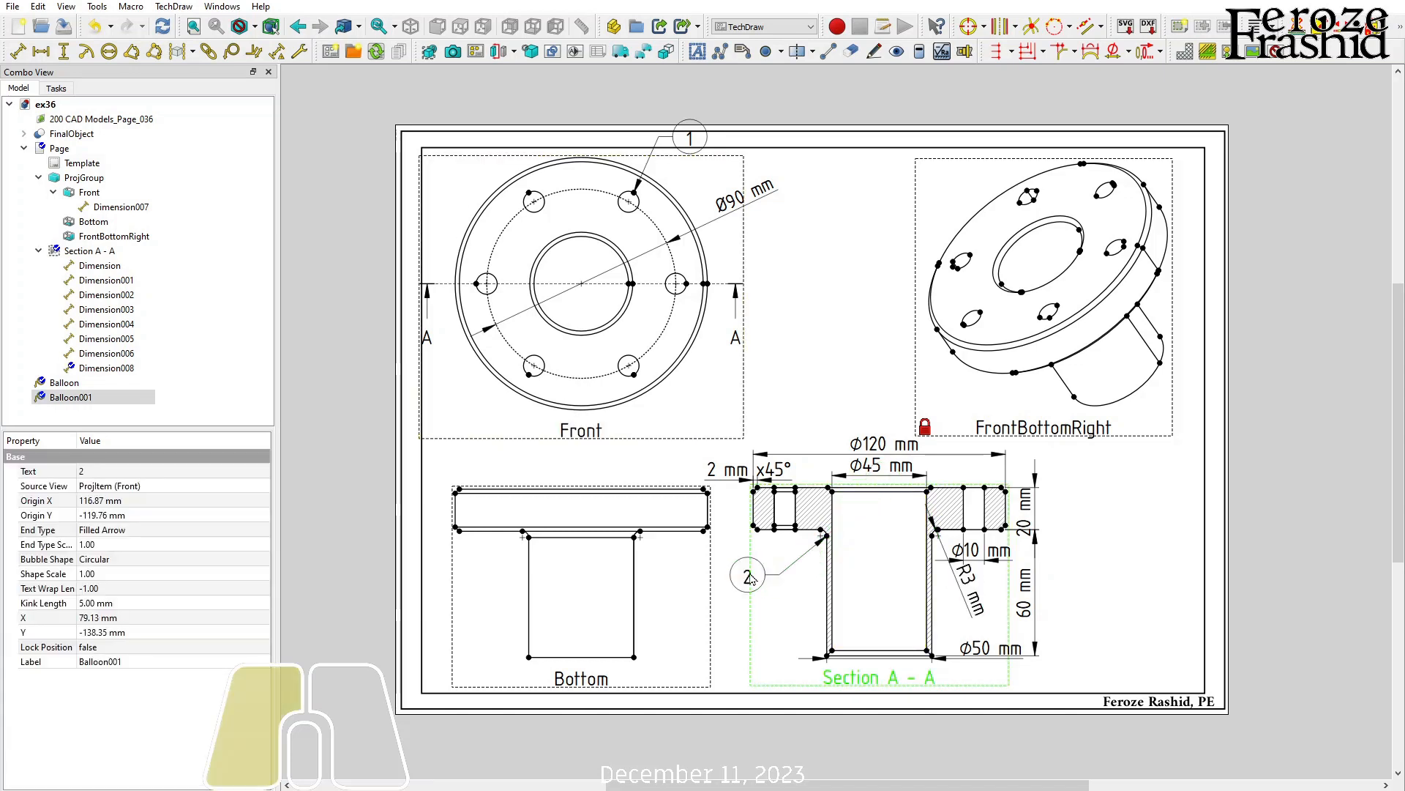
{"action": "left_click", "coordinate": [747, 582]}
{"action": "double_click", "coordinate": [747, 582]}
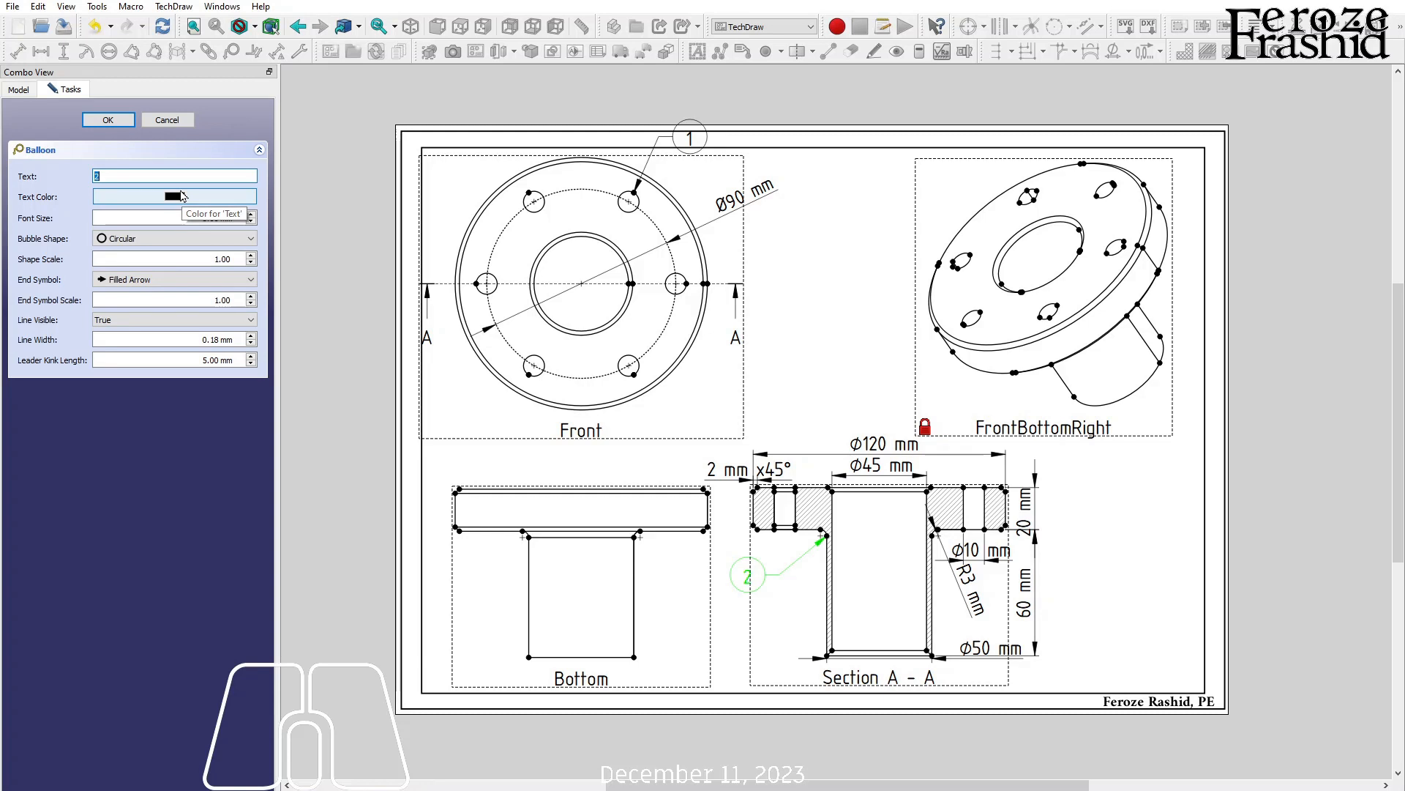
{"action": "type", "text": "2.5 mm "}
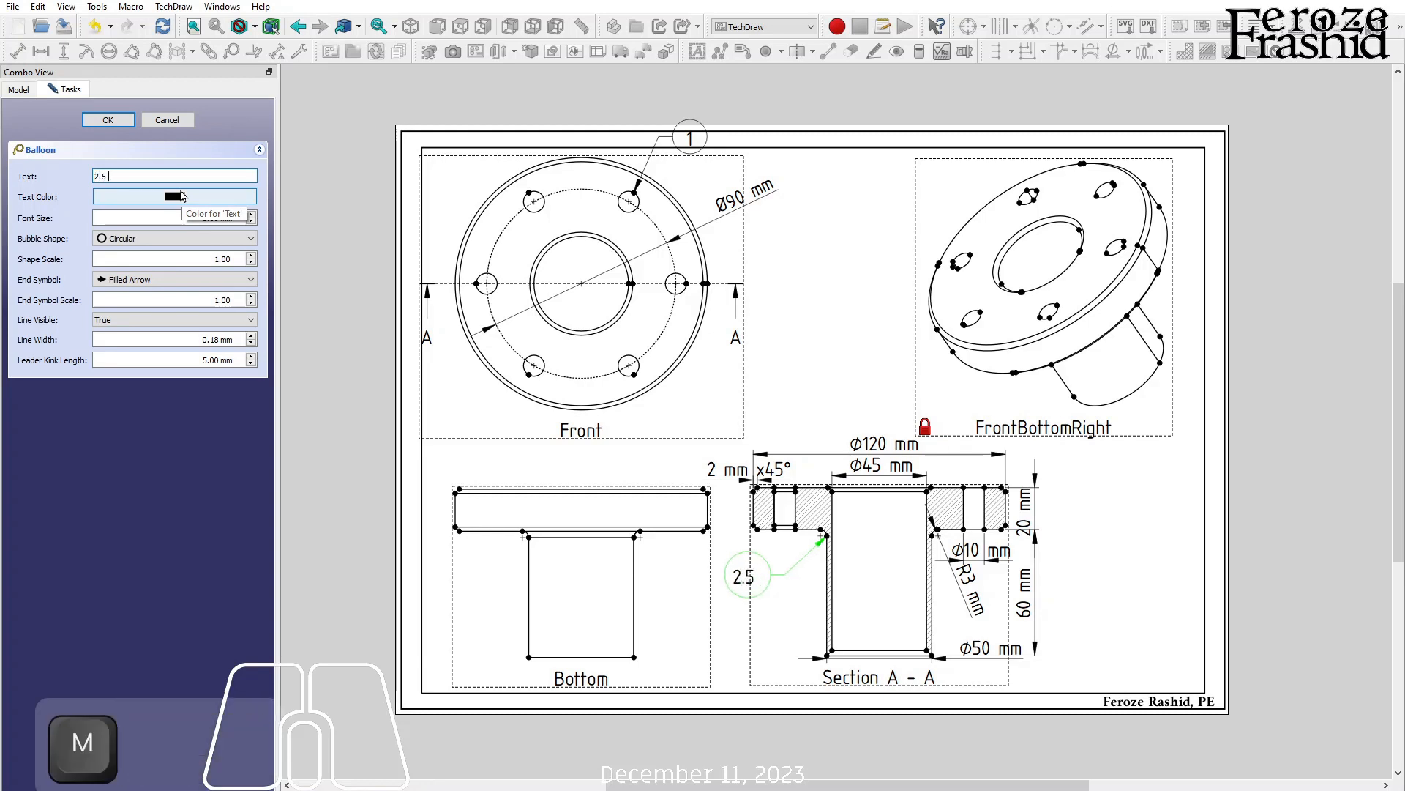
{"action": "type", "text": "thick"}
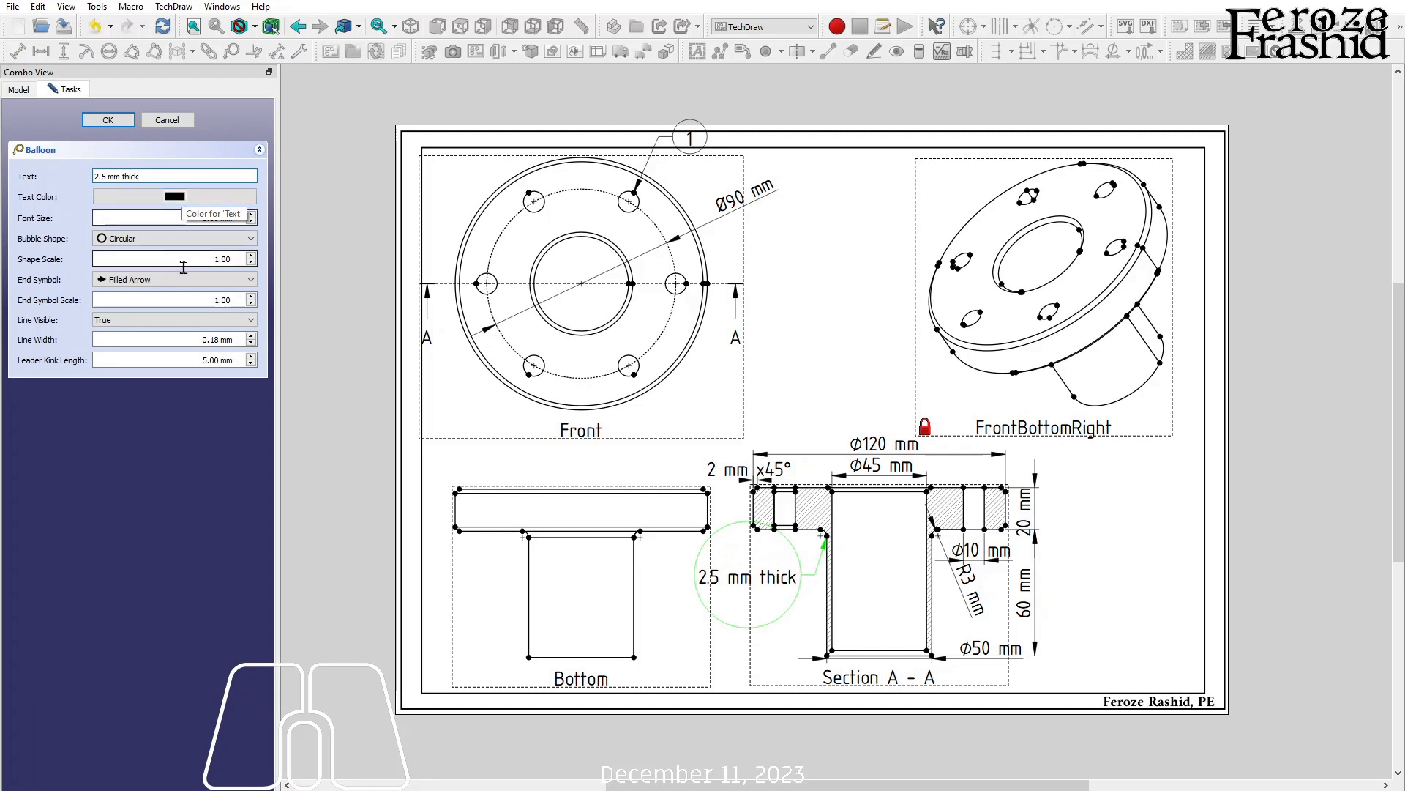
{"action": "left_click", "coordinate": [153, 241]}
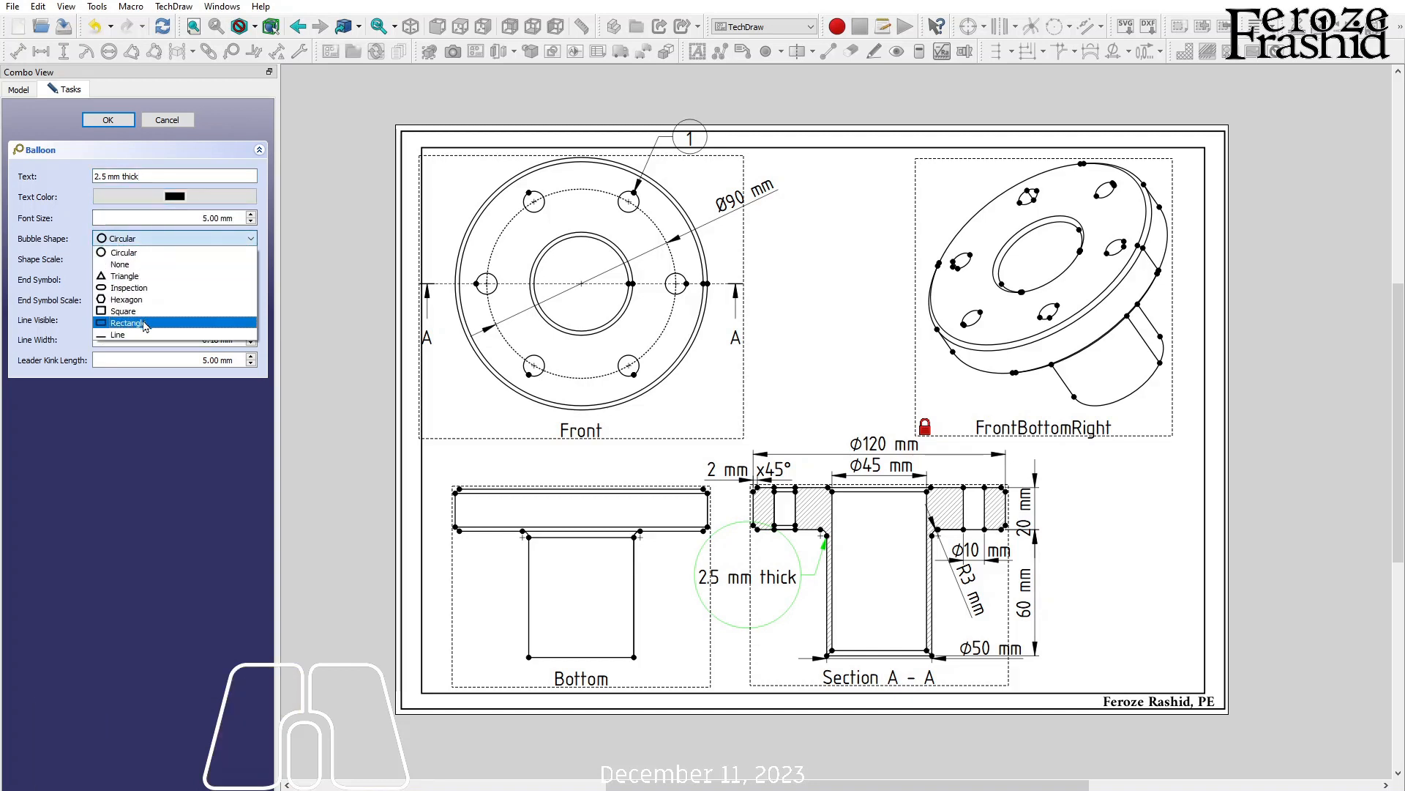
{"action": "left_click", "coordinate": [144, 323]}
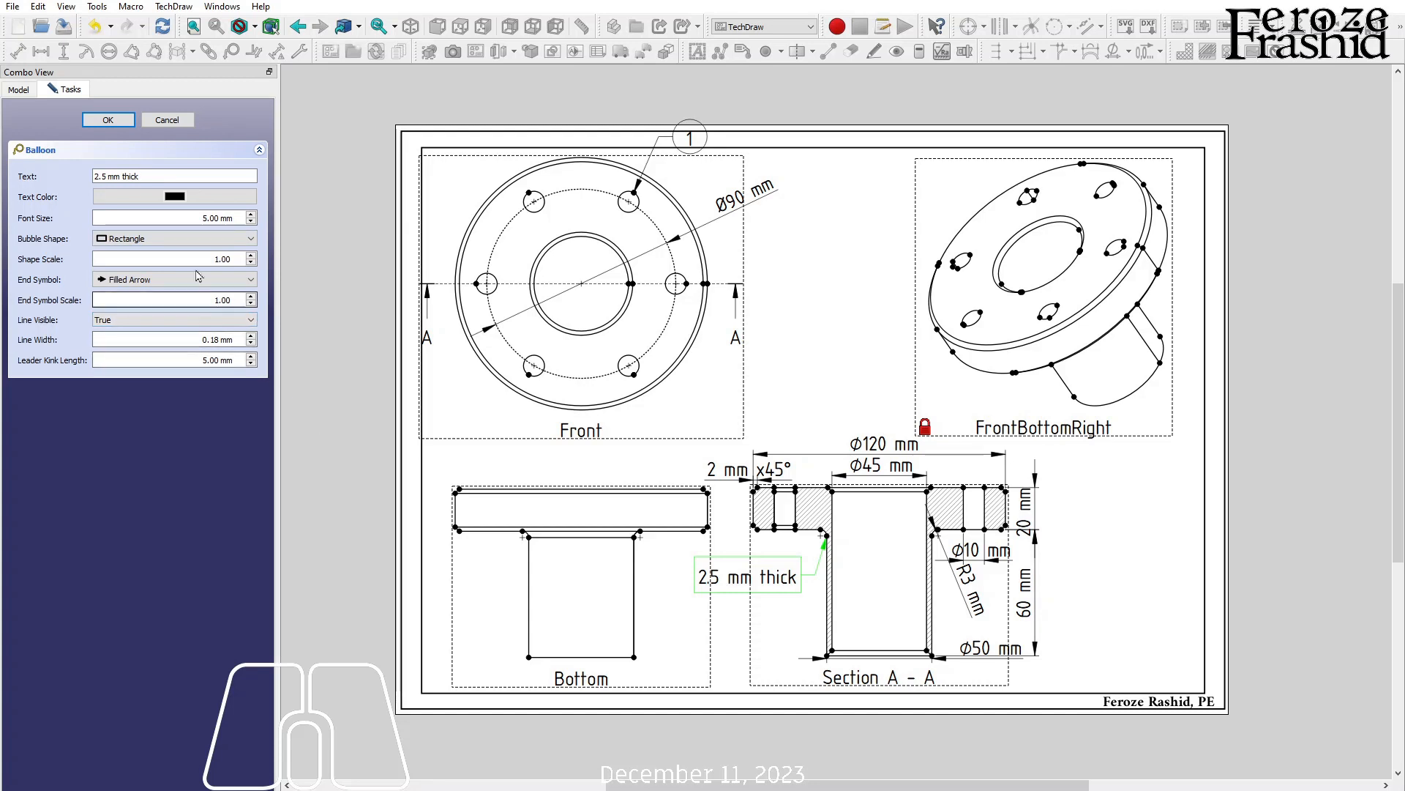
{"action": "left_click", "coordinate": [108, 119]}
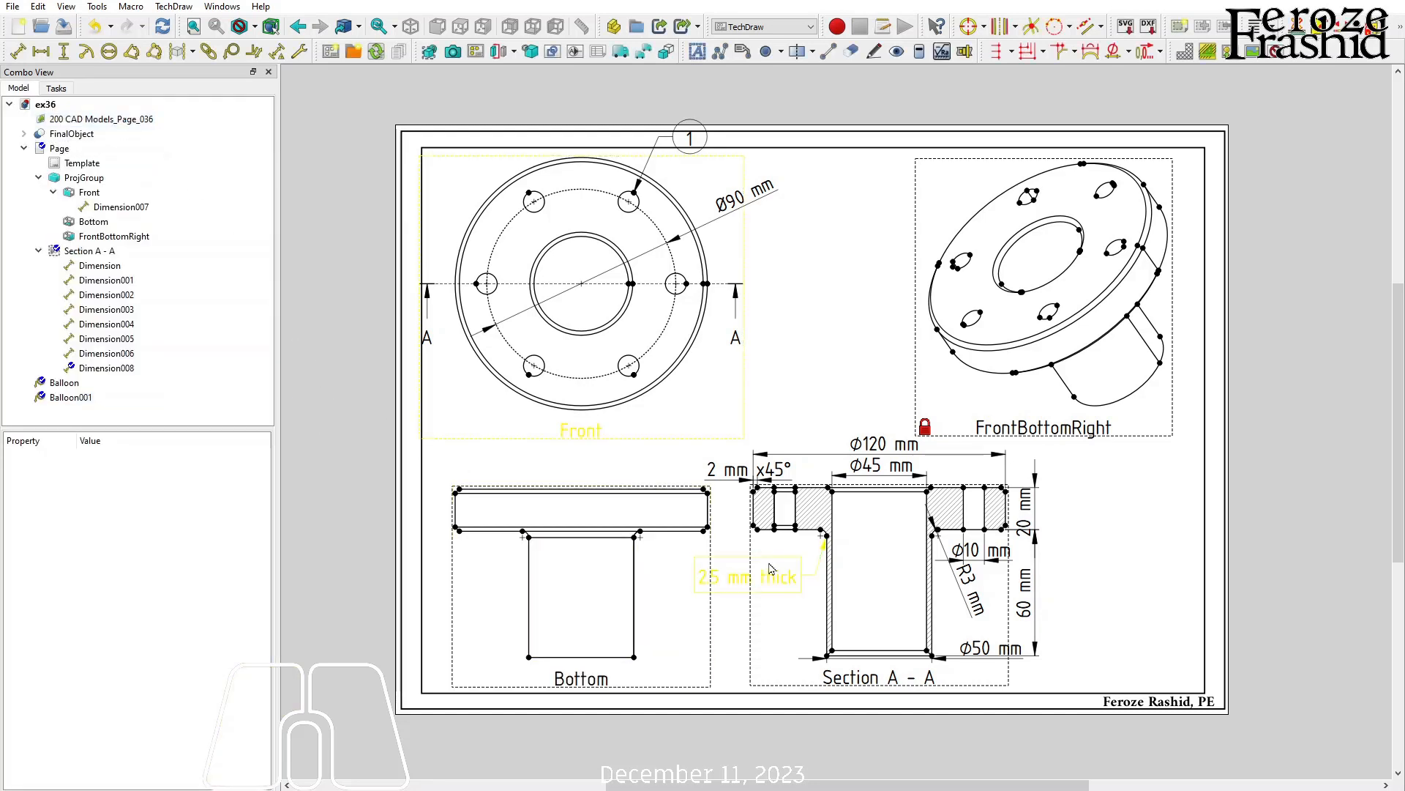
- Move the bolt hole's balloon to the right of the flange in the Front view and set its text to "6 x Ø10 thru holes"
{"action": "left_click_drag", "start_coordinate": [689, 138], "coordinate": [761, 229]}
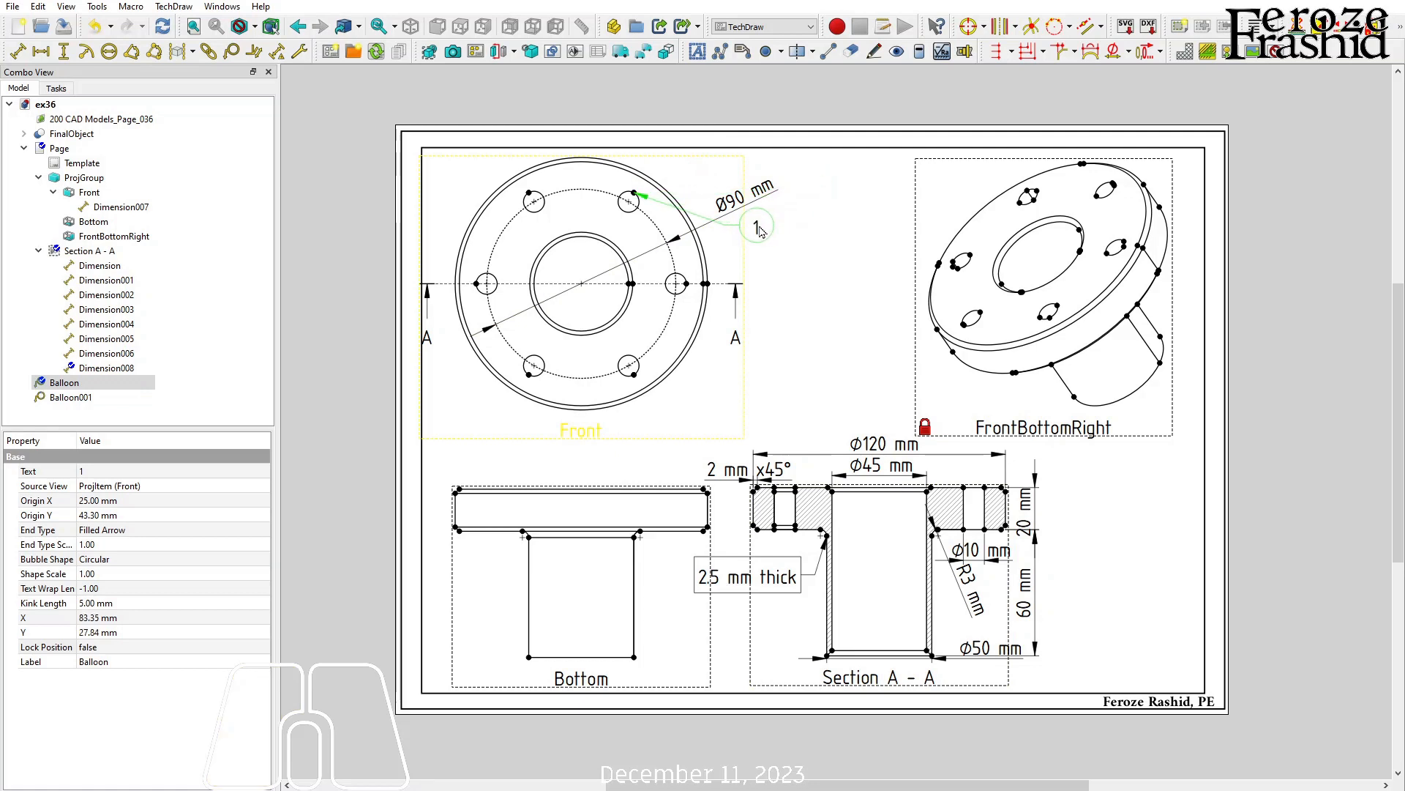
{"action": "double_click", "coordinate": [760, 230]}
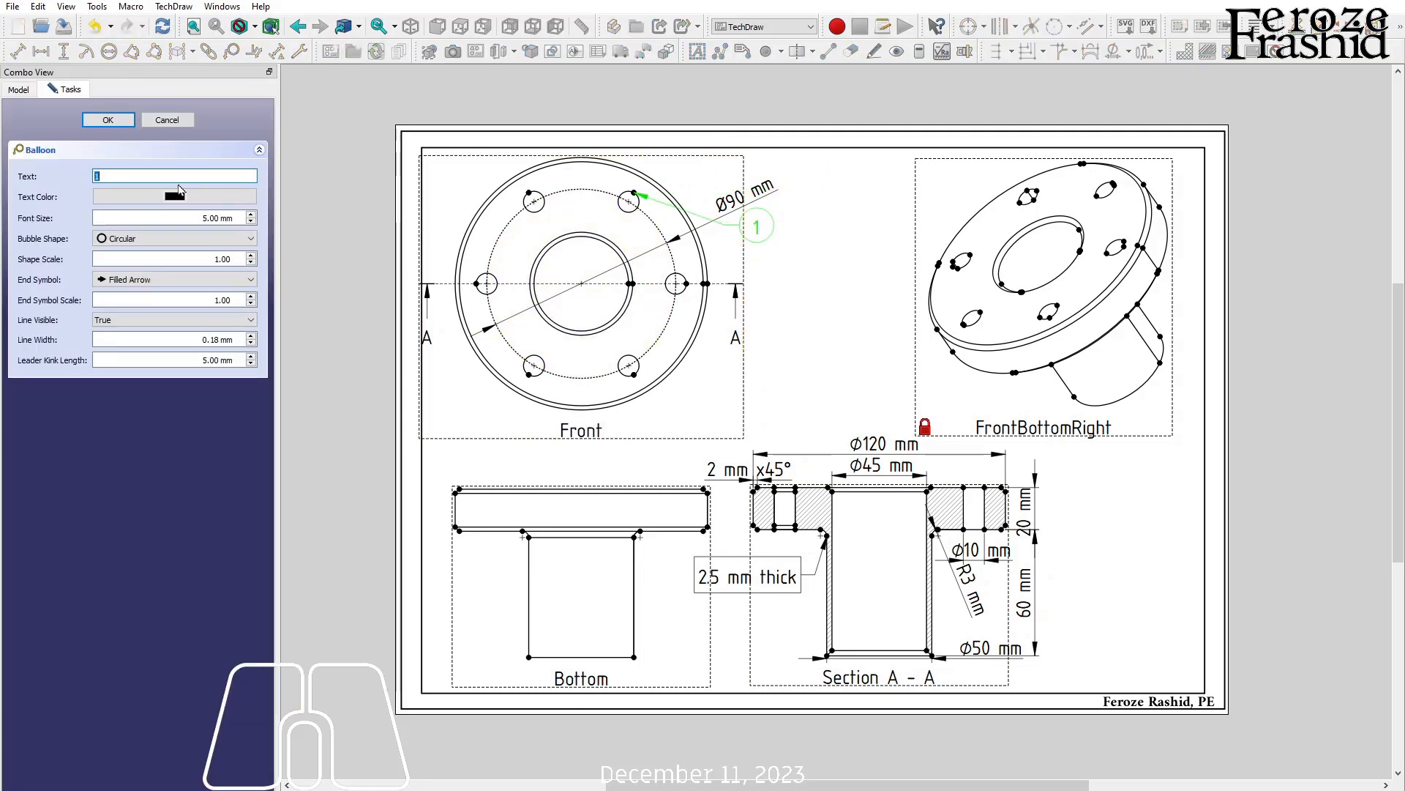
{"action": "type", "text": "6 x"}
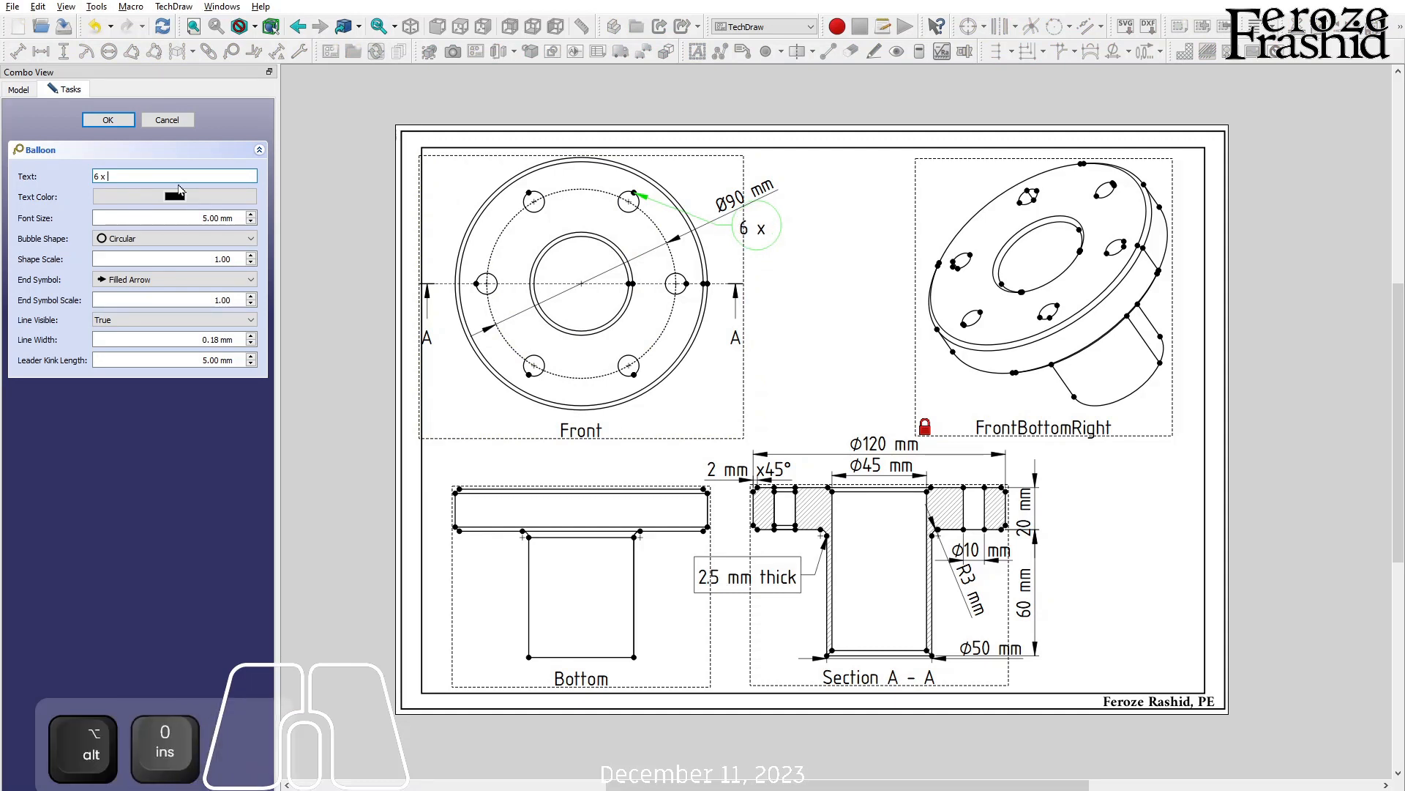
{"action": "type", "text": " Ø"}
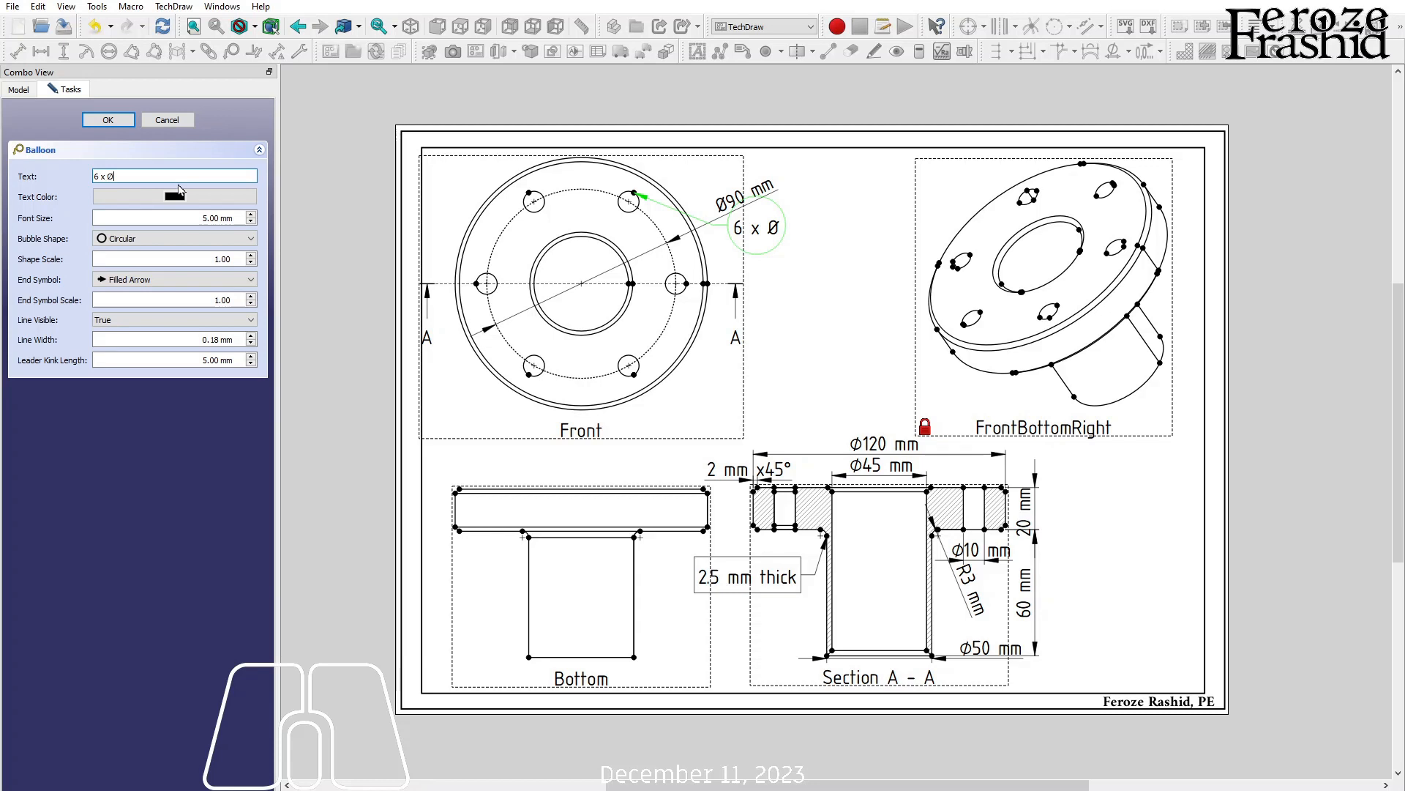
{"action": "type", "text": "10"}
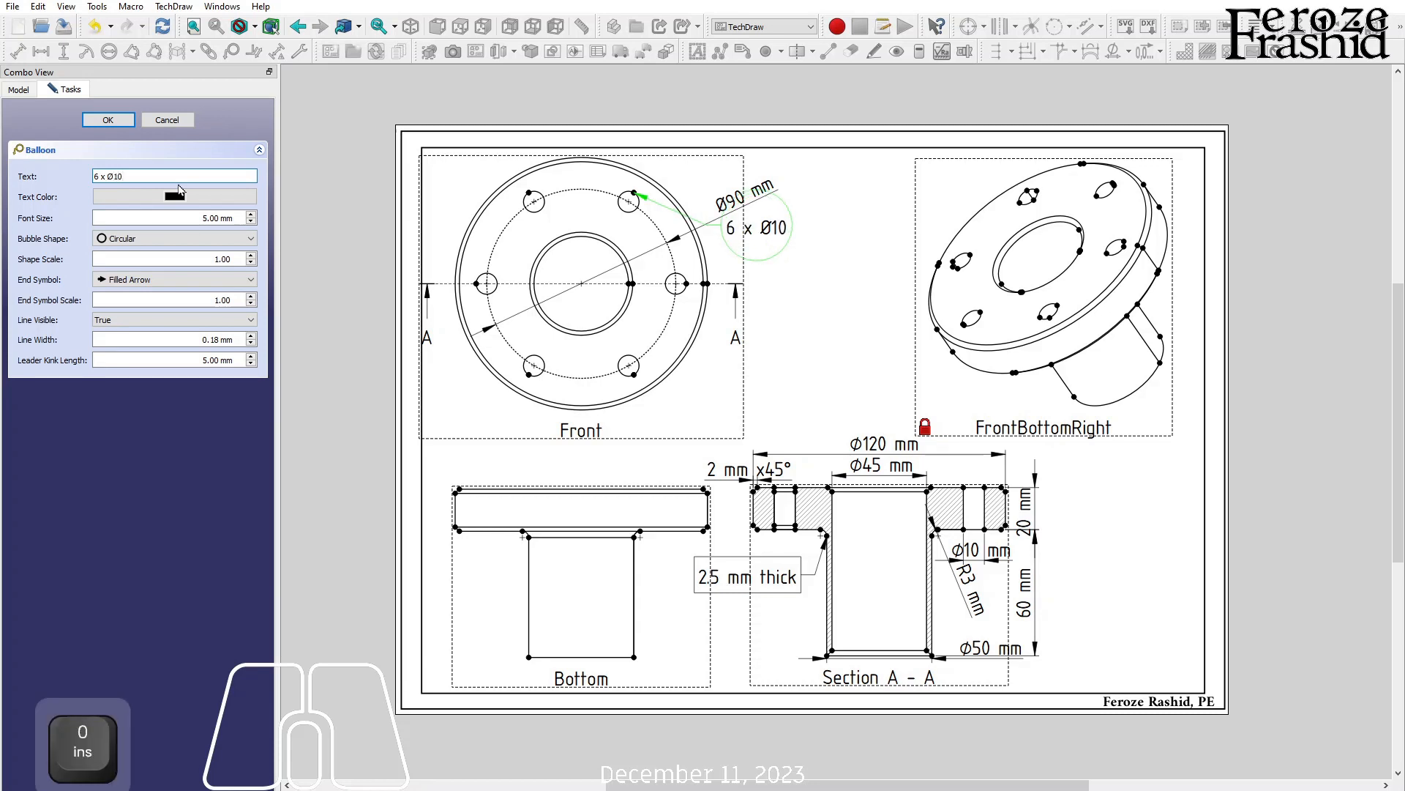
{"action": "type", "text": " thru holes"}
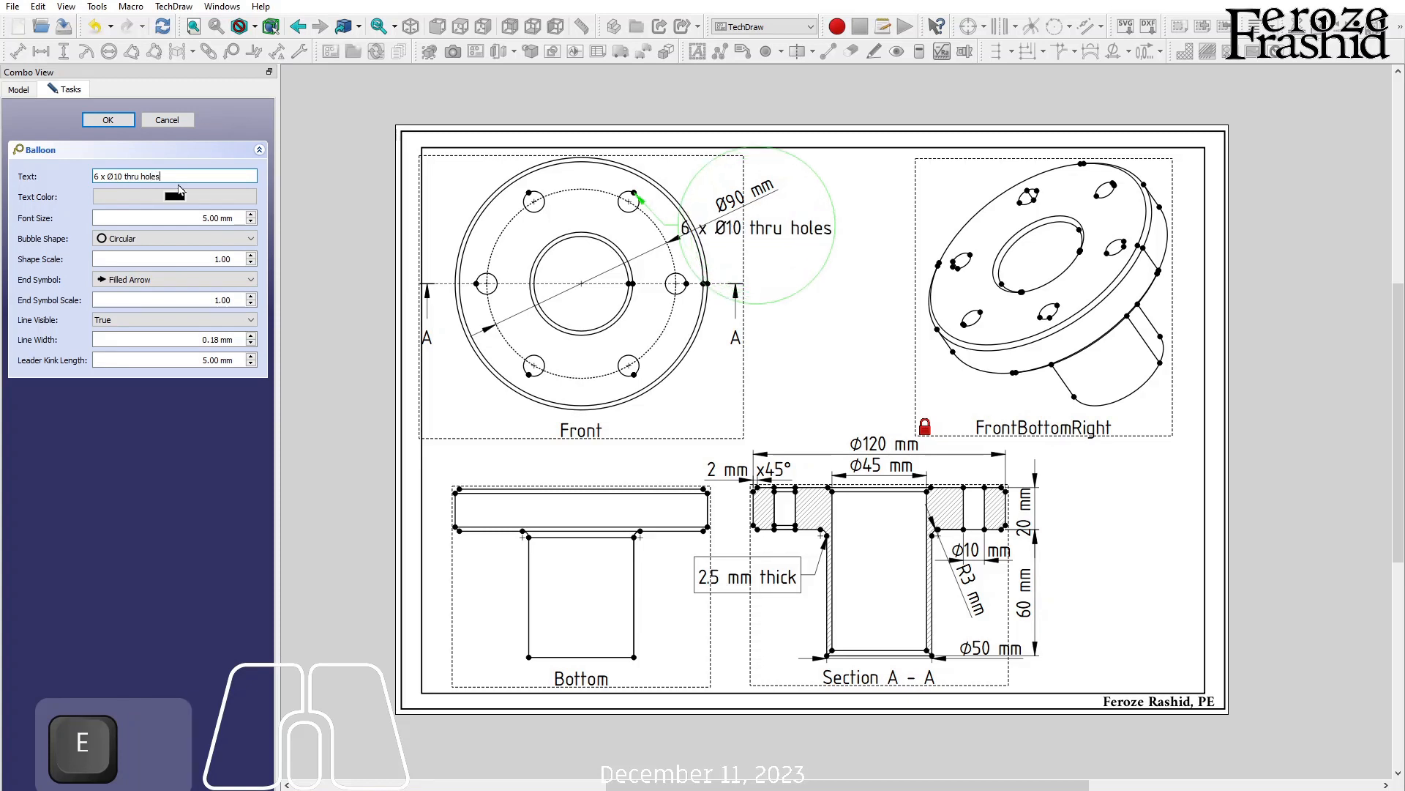
- Give the bolt hole's balloon a Rectangle shape, shifted further outside the flange, and turn off the view frames
{"action": "left_click", "coordinate": [144, 239]}
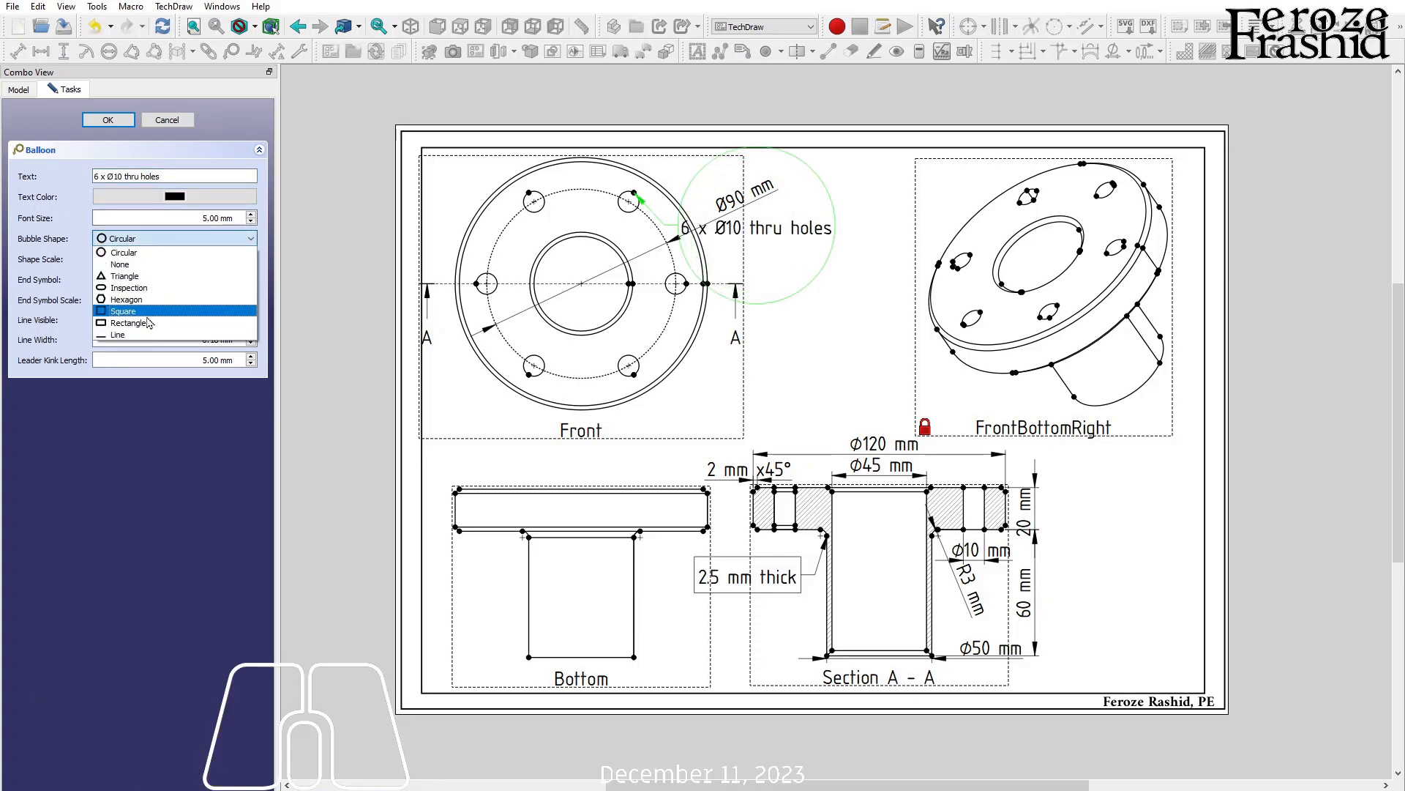
{"action": "left_click", "coordinate": [147, 322]}
{"action": "left_click_drag", "start_coordinate": [805, 238], "coordinate": [847, 247]}
{"action": "left_click", "coordinate": [108, 120]}
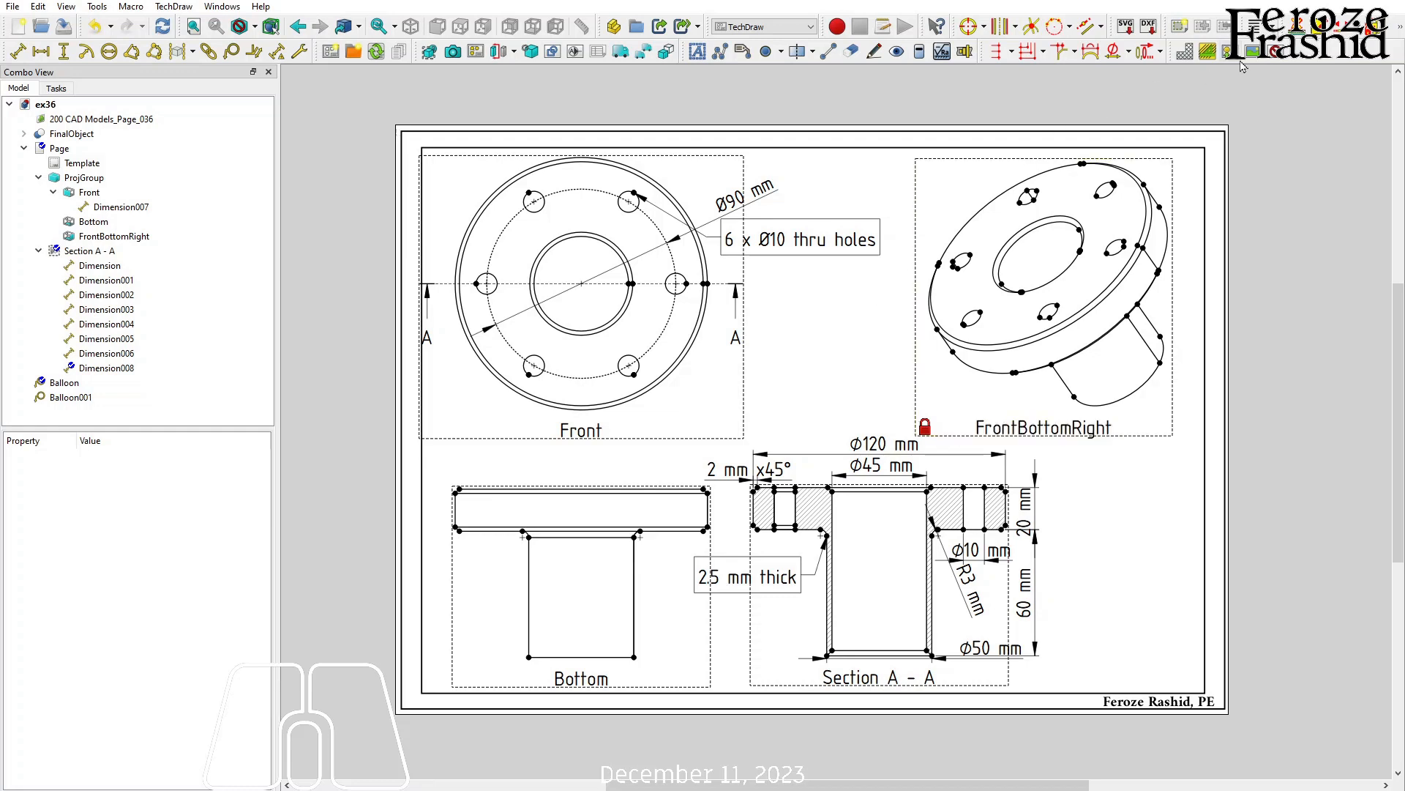
{"action": "left_click", "coordinate": [1271, 56]}
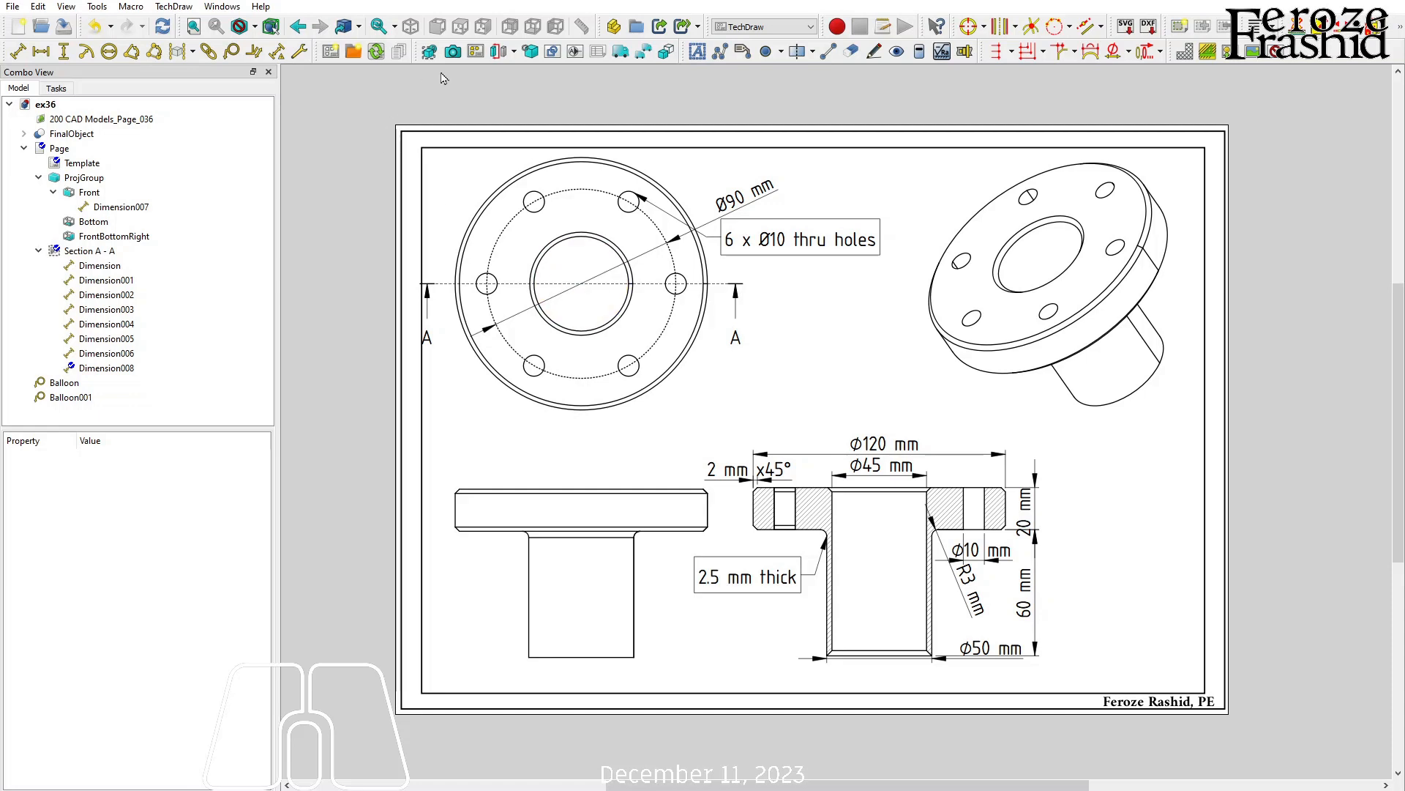
- Insert a text annotation reading "Exercise 36" and place it near the page's upper edge between the Front and FrontBottomRight views
{"action": "left_click", "coordinate": [697, 51]}
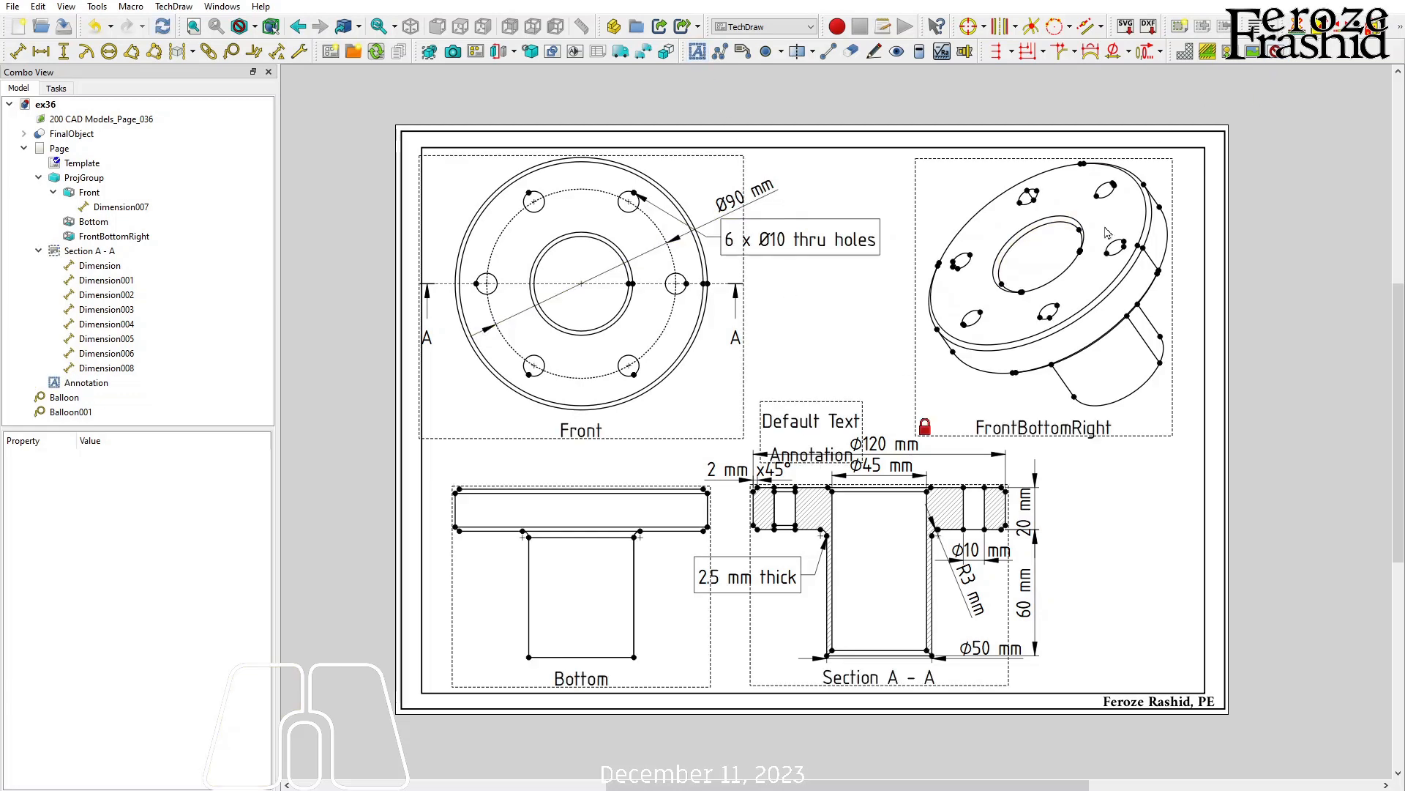
{"action": "double_click", "coordinate": [822, 424]}
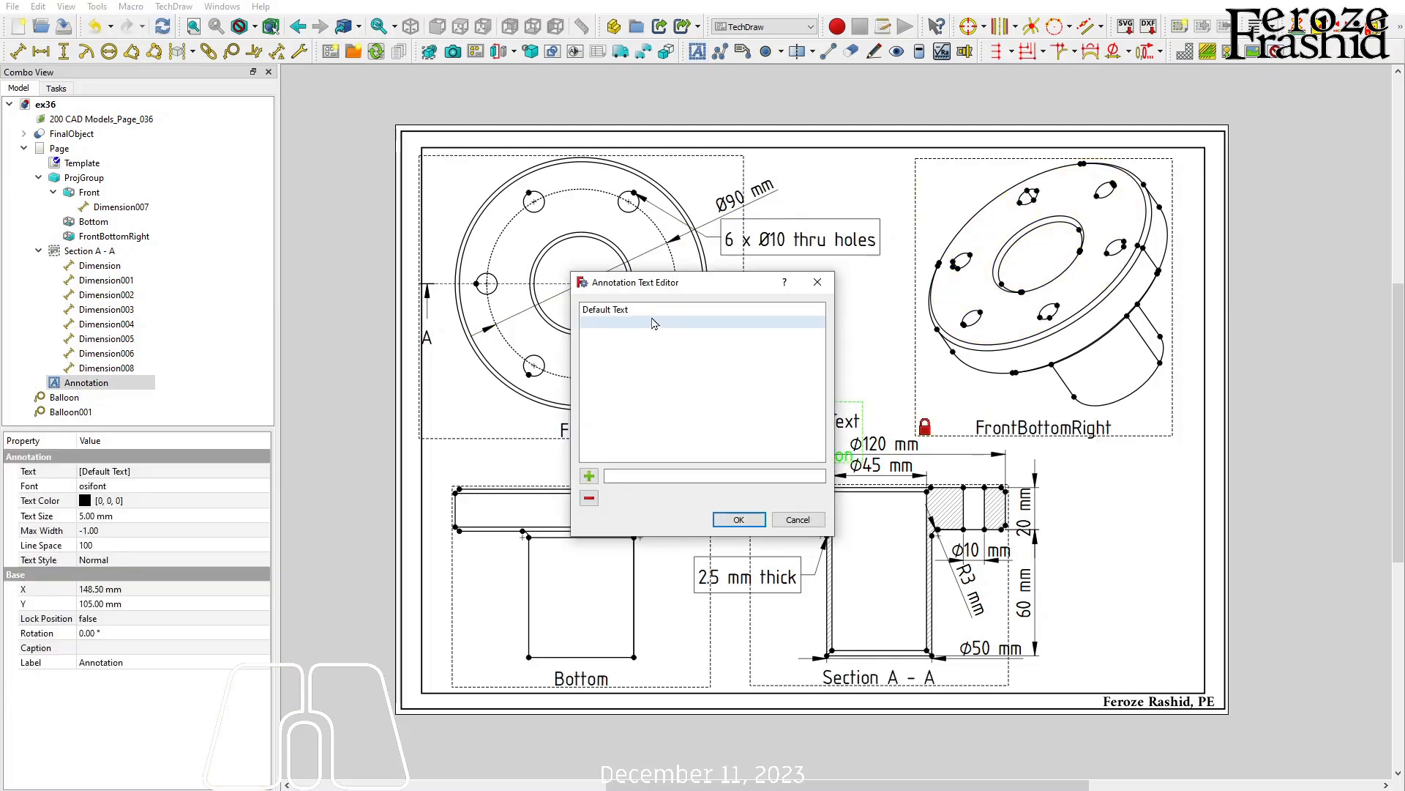
{"action": "left_click", "coordinate": [630, 309]}
{"action": "left_click", "coordinate": [629, 310]}
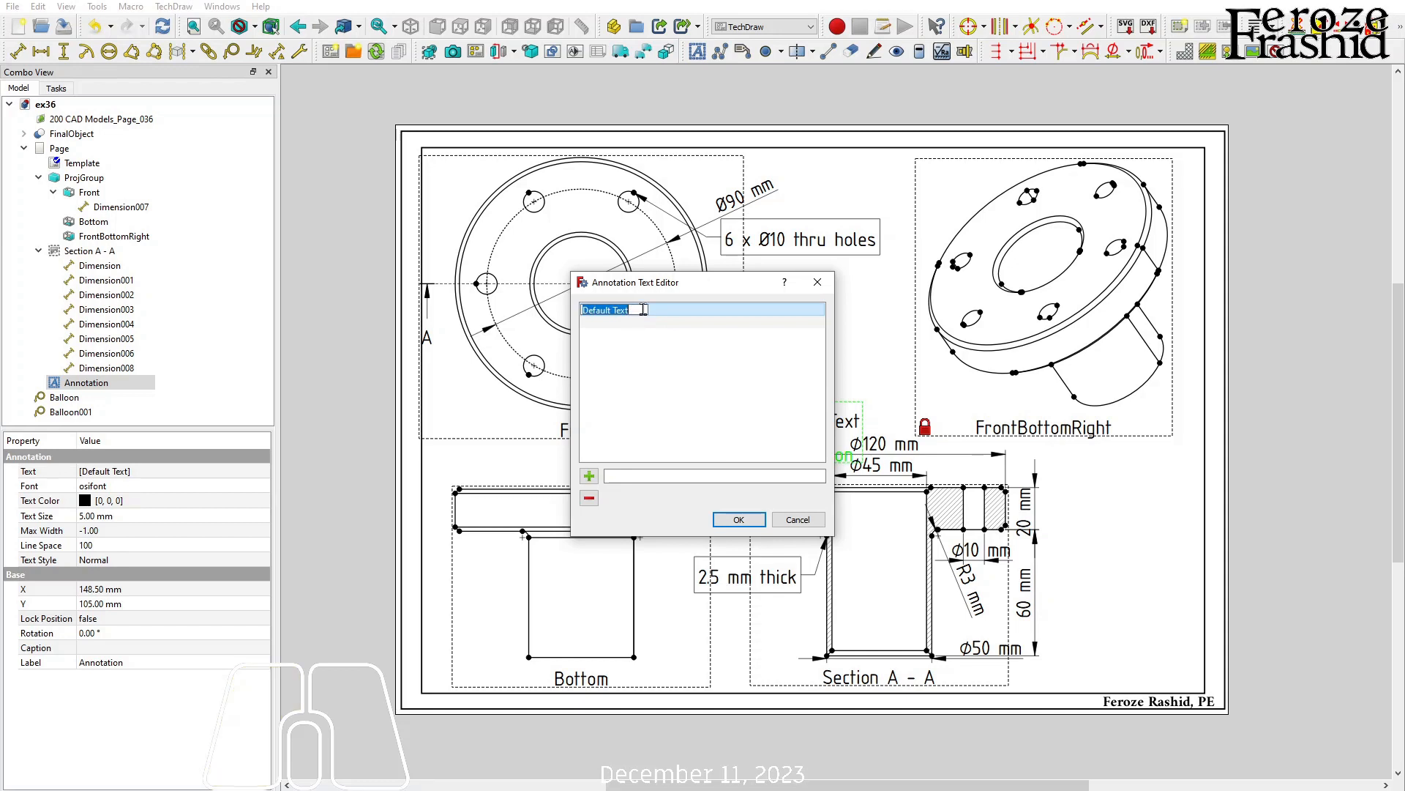
{"action": "type", "text": "Exm"}
{"action": "key", "text": "BackSpace"}
{"action": "type", "text": "ercise "}
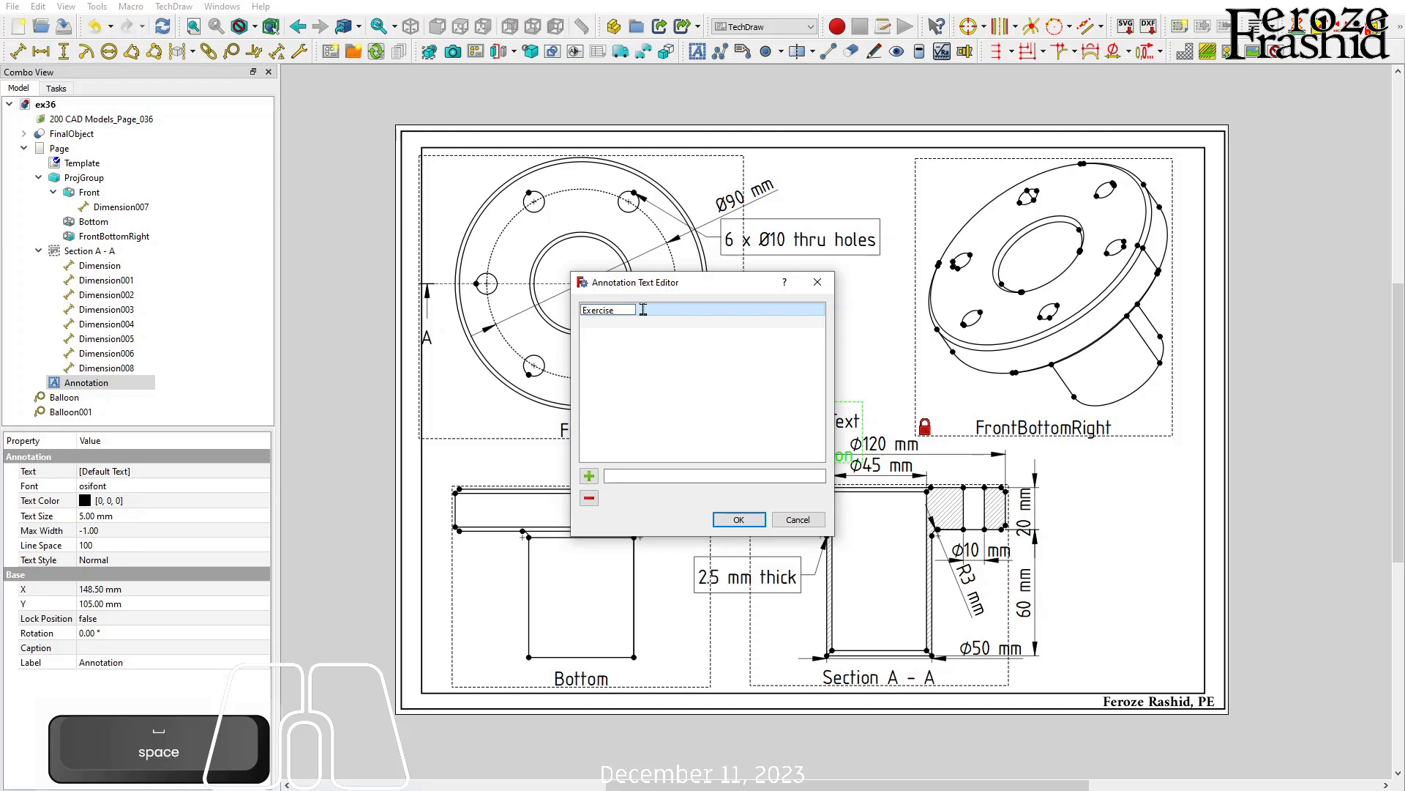
{"action": "type", "text": "36"}
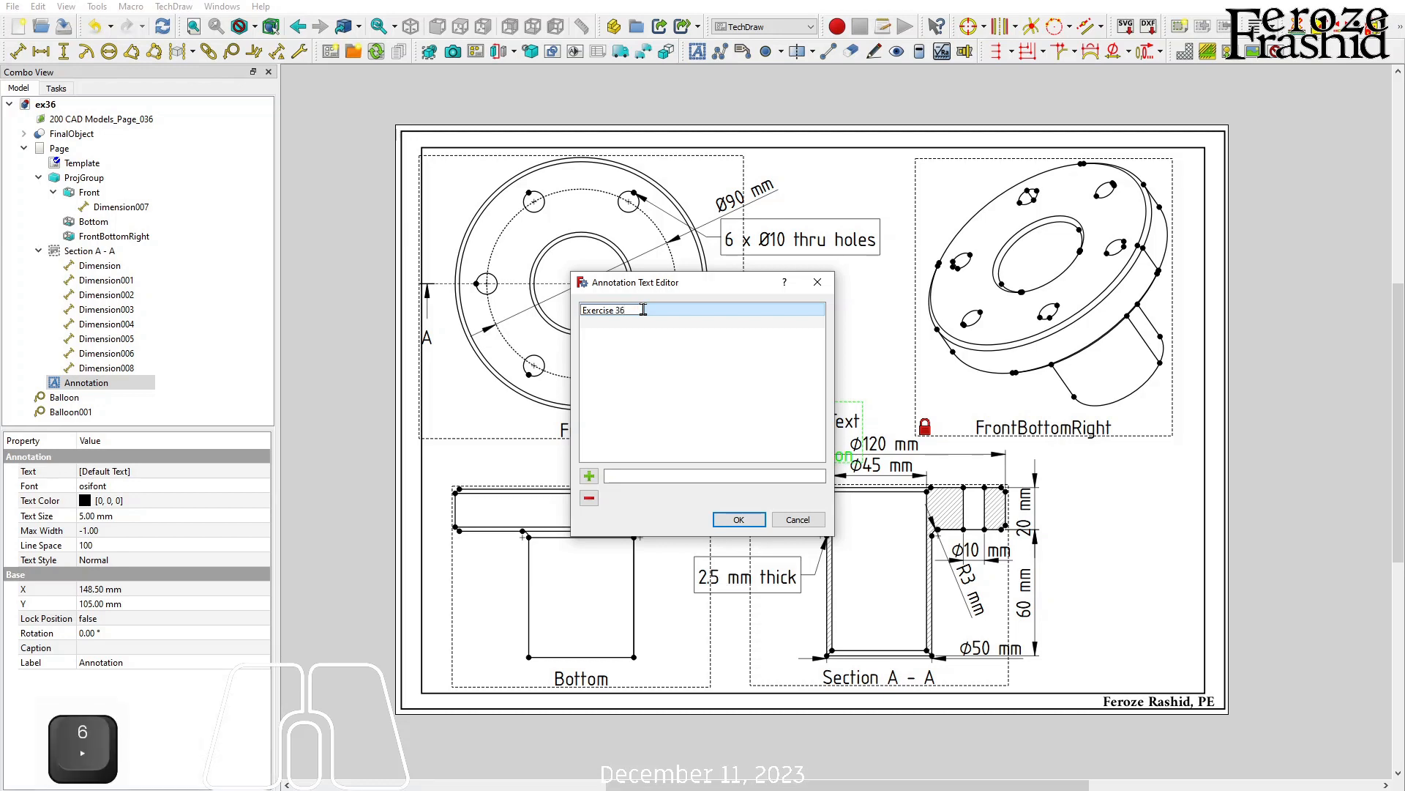
{"action": "key", "text": "Return"}
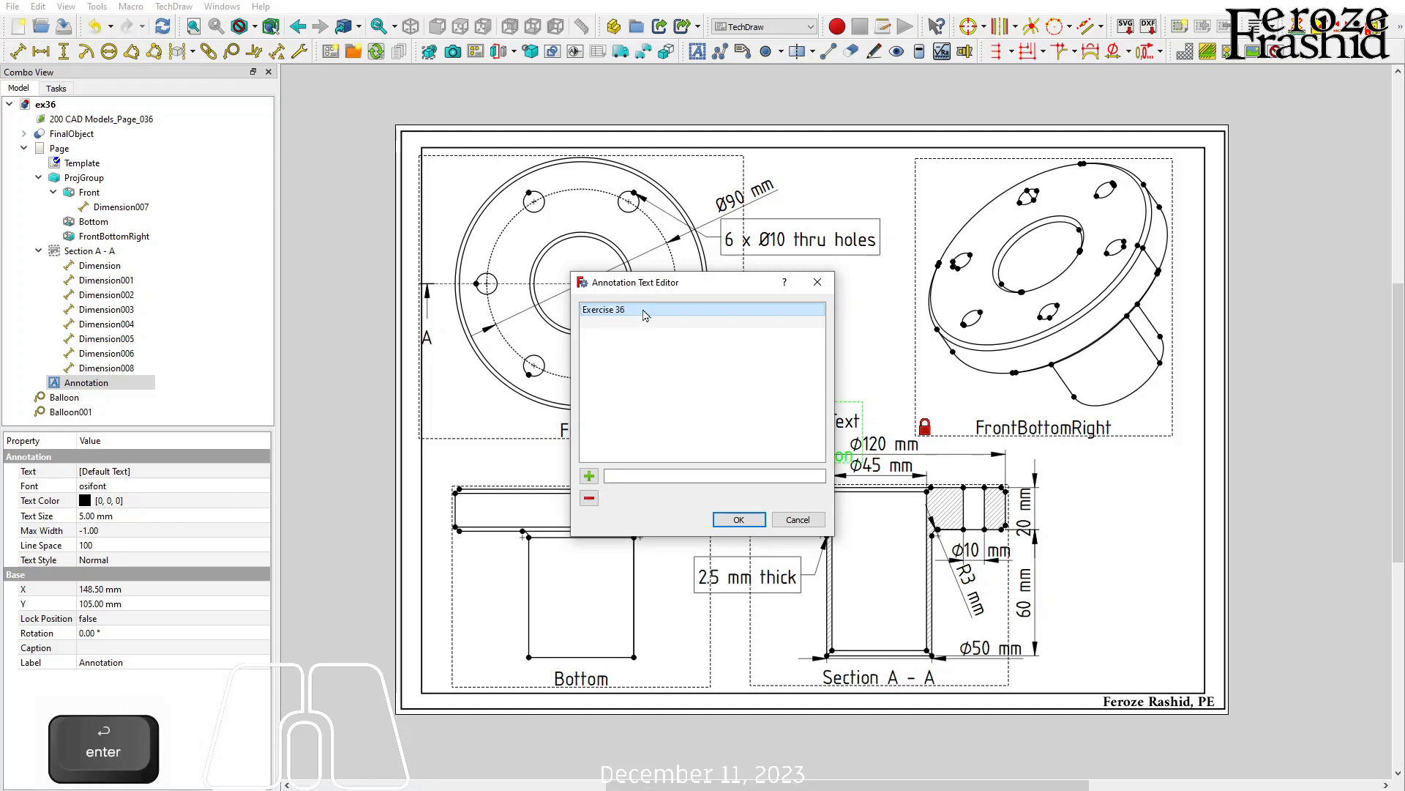
{"action": "left_click", "coordinate": [739, 519]}
{"action": "left_click_drag", "start_coordinate": [824, 414], "coordinate": [829, 183]}
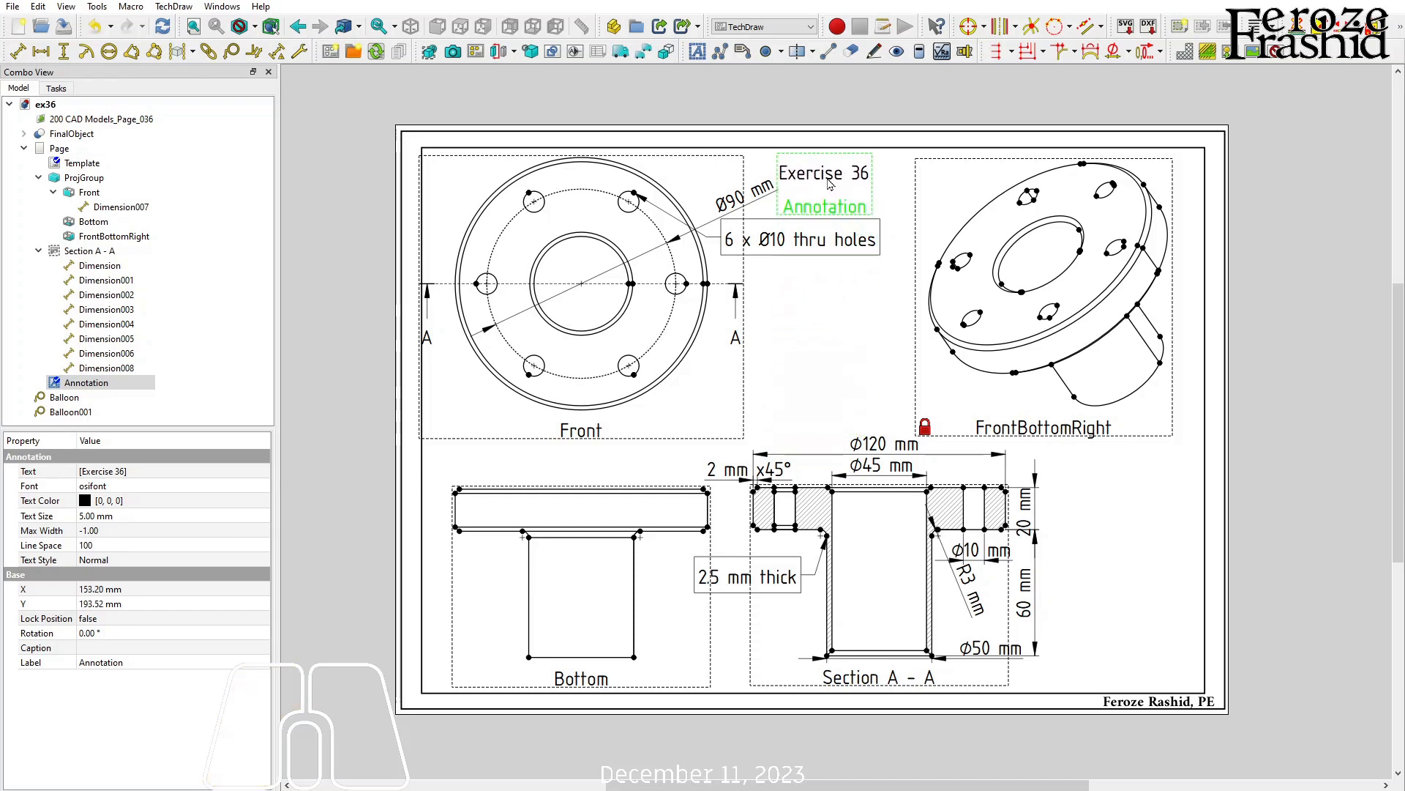
- Try a text size of 25 mm on the "Exercise 36" annotation
{"action": "double_click", "coordinate": [830, 183]}
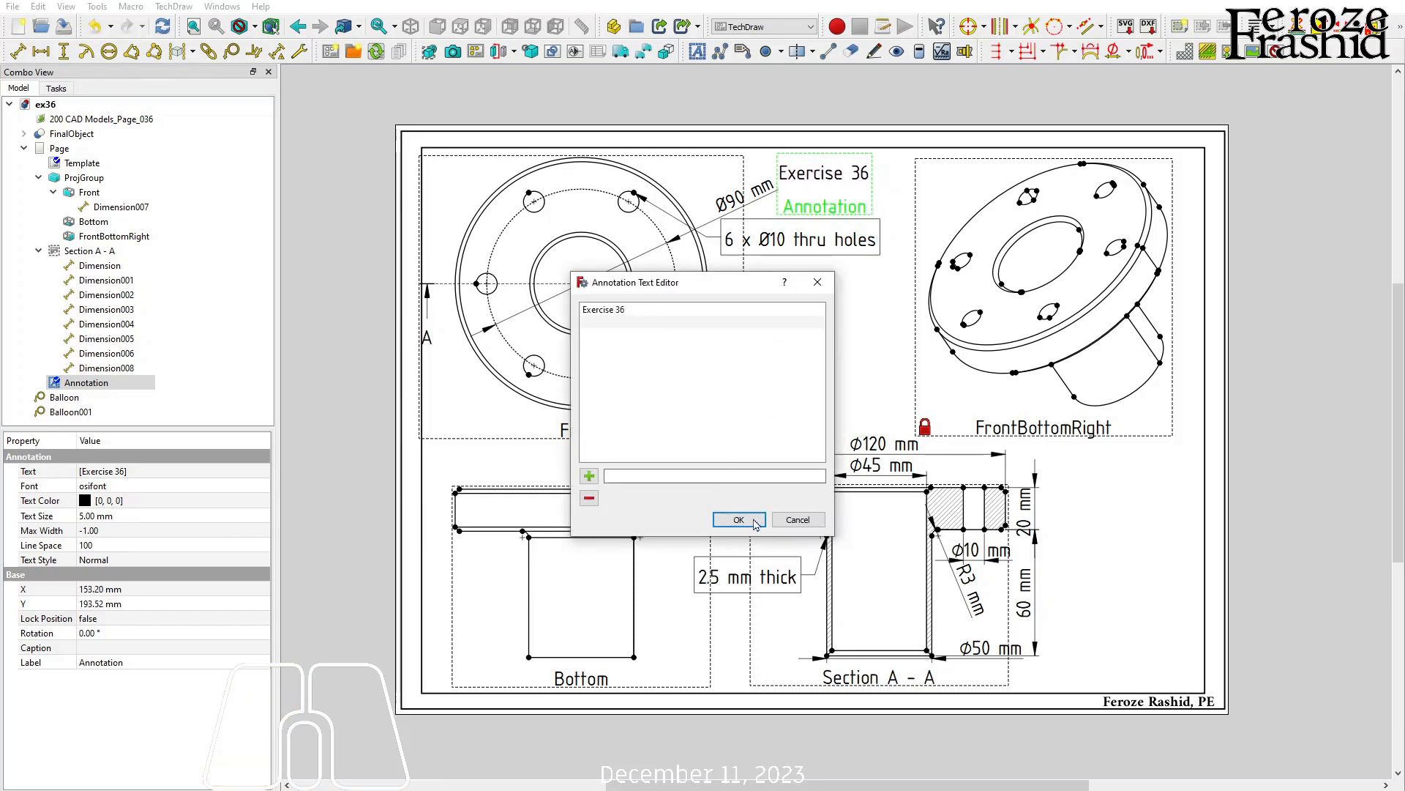
{"action": "left_click", "coordinate": [797, 521]}
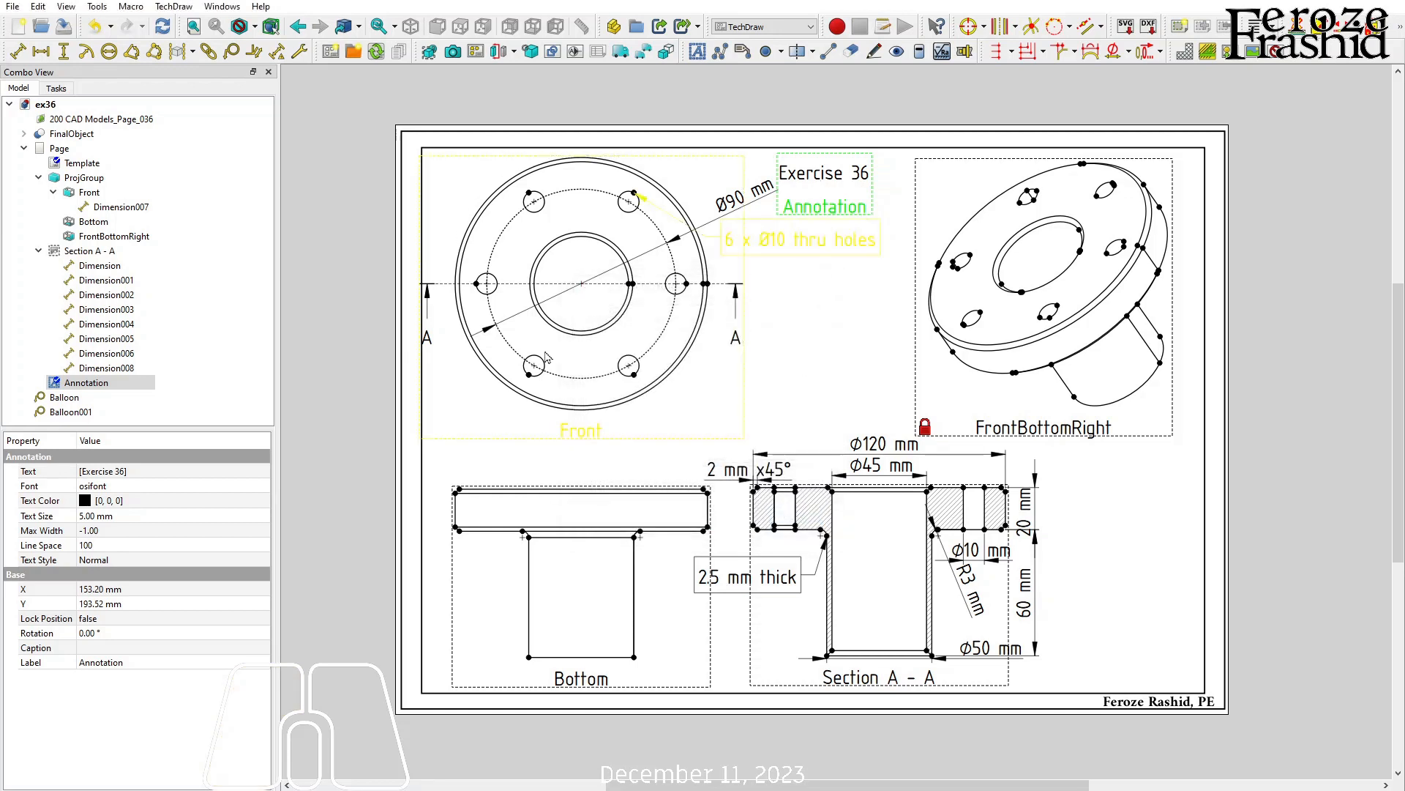
{"action": "left_click", "coordinate": [96, 519]}
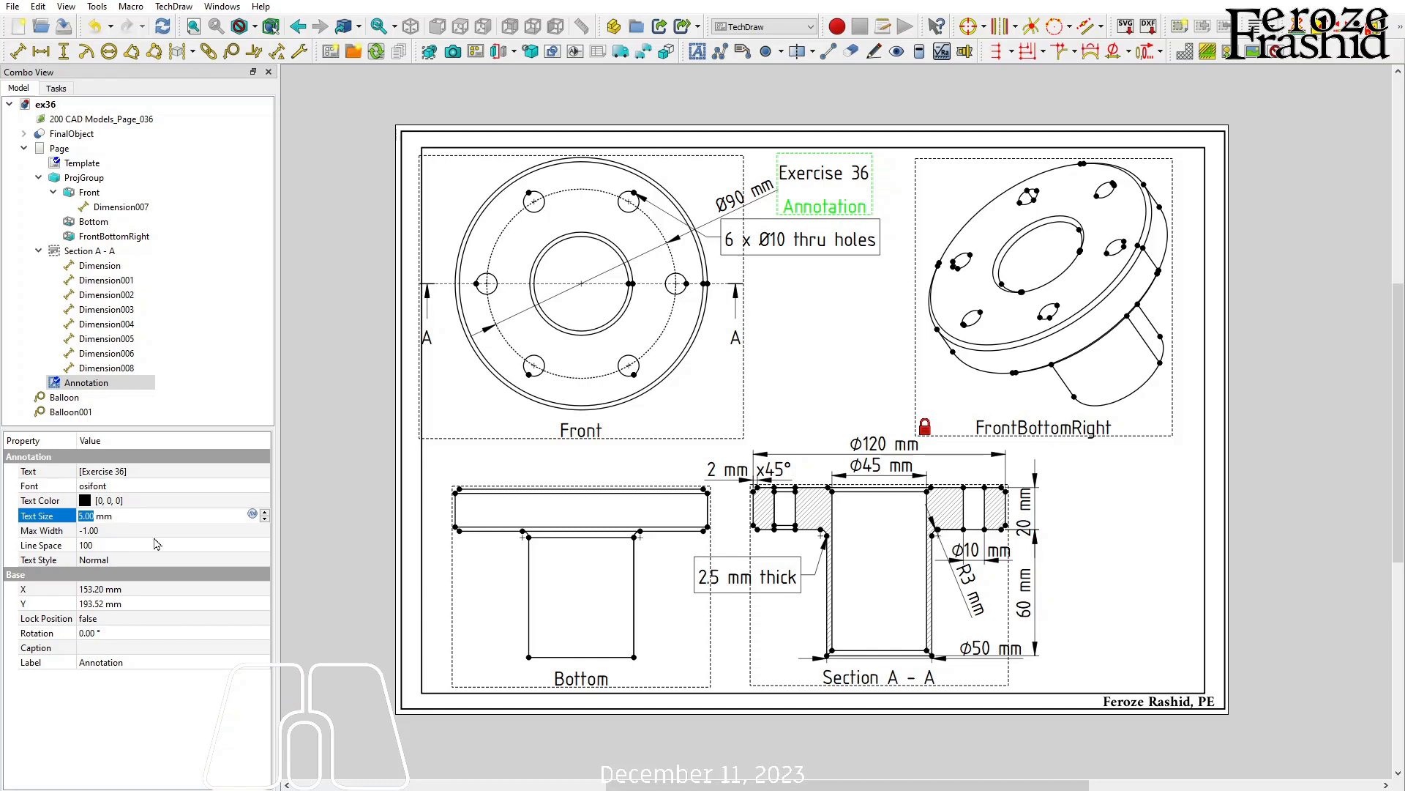
{"action": "type", "text": "25"}
{"action": "key", "text": "Return"}
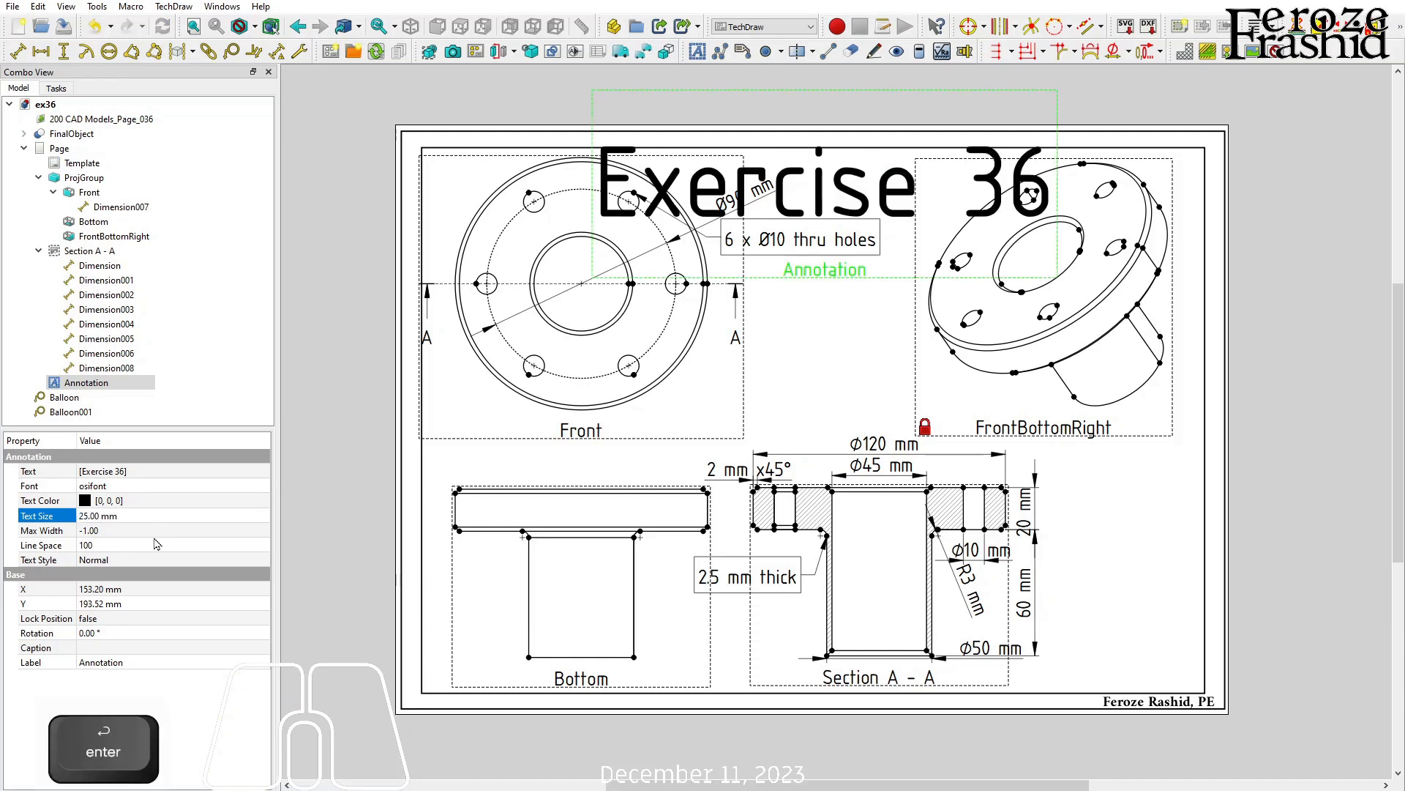
- Set the "Exercise 36" annotation's text size to 10 mm and turn off the view frames
{"action": "left_click", "coordinate": [88, 516]}
{"action": "type", "text": "10"}
{"action": "key", "text": "Return"}
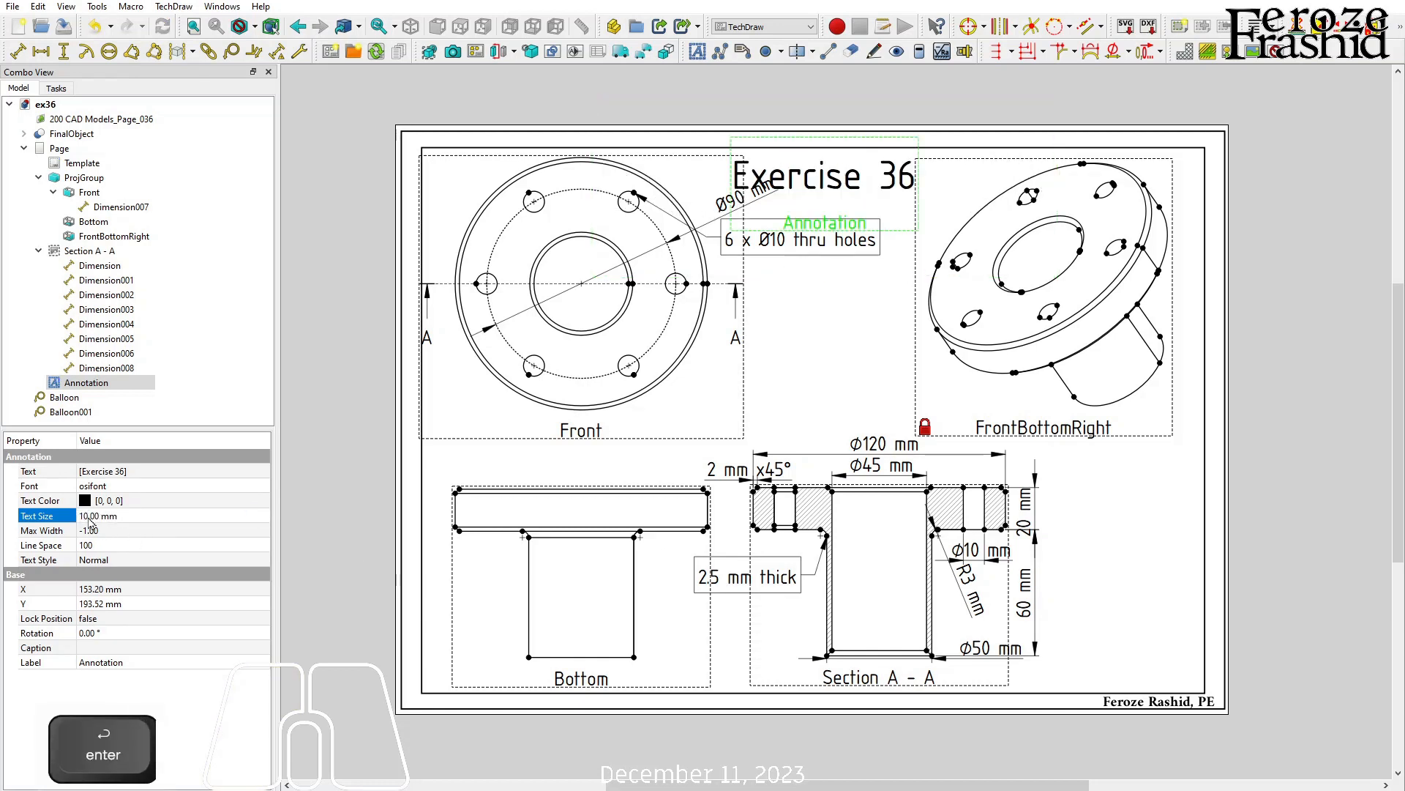
{"action": "left_click", "coordinate": [778, 393]}
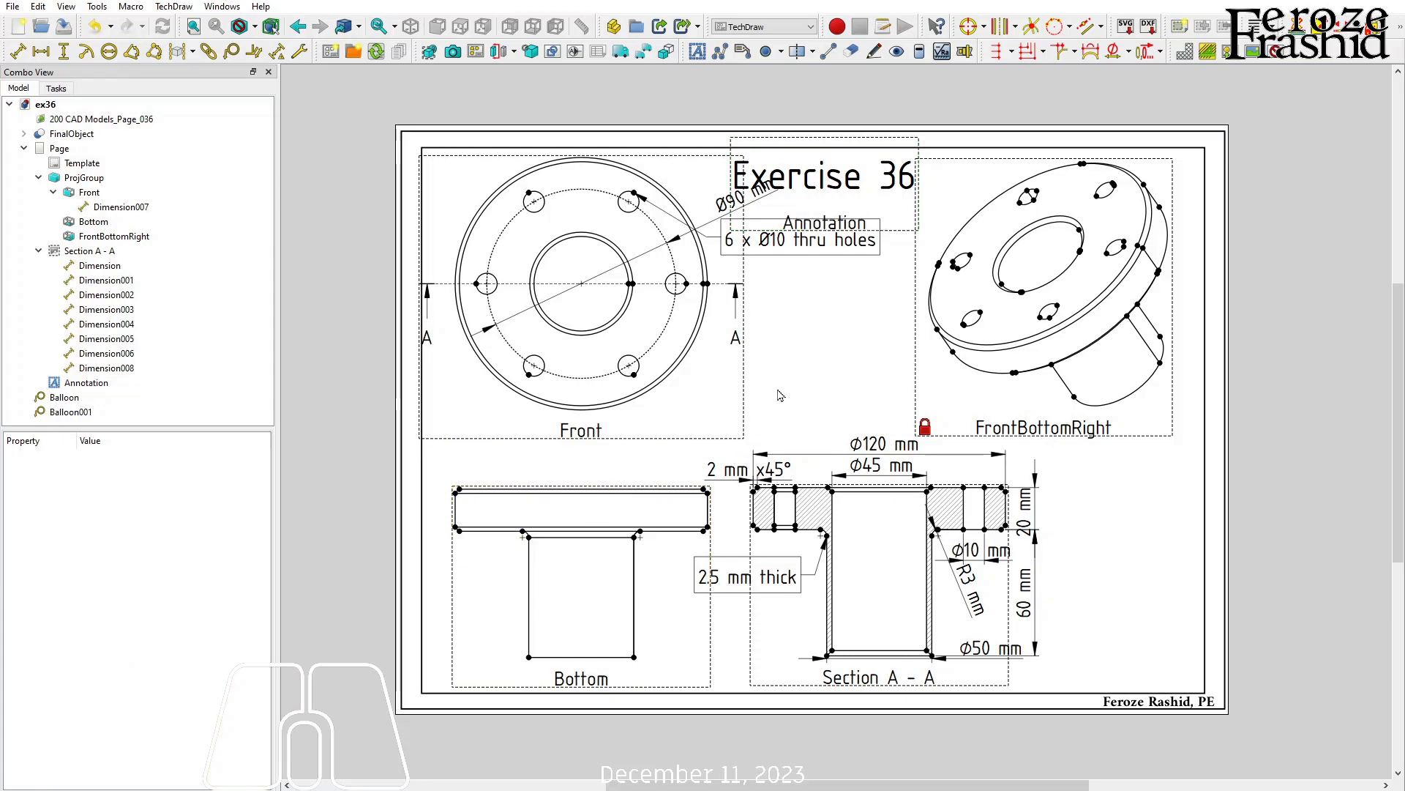
{"action": "left_click", "coordinate": [1277, 51]}
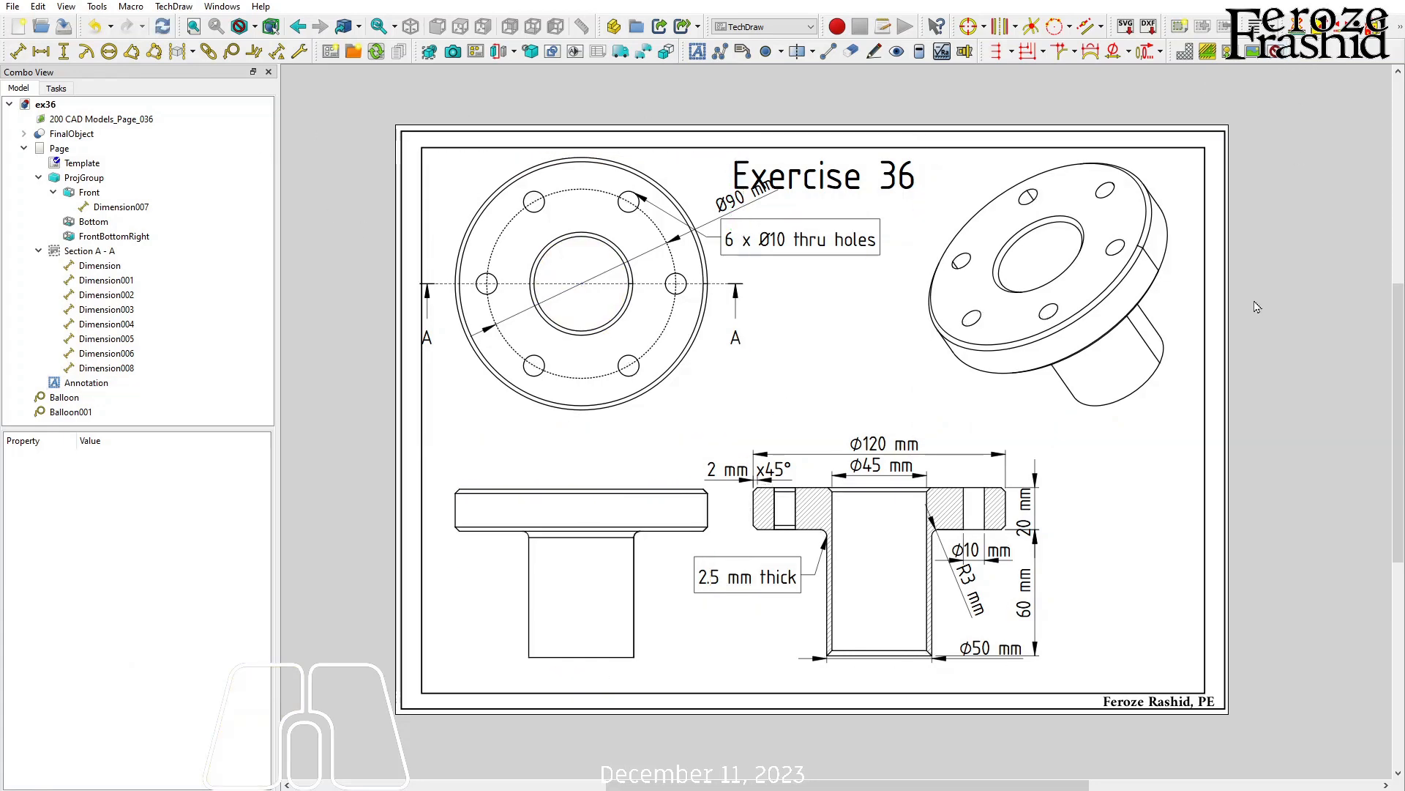